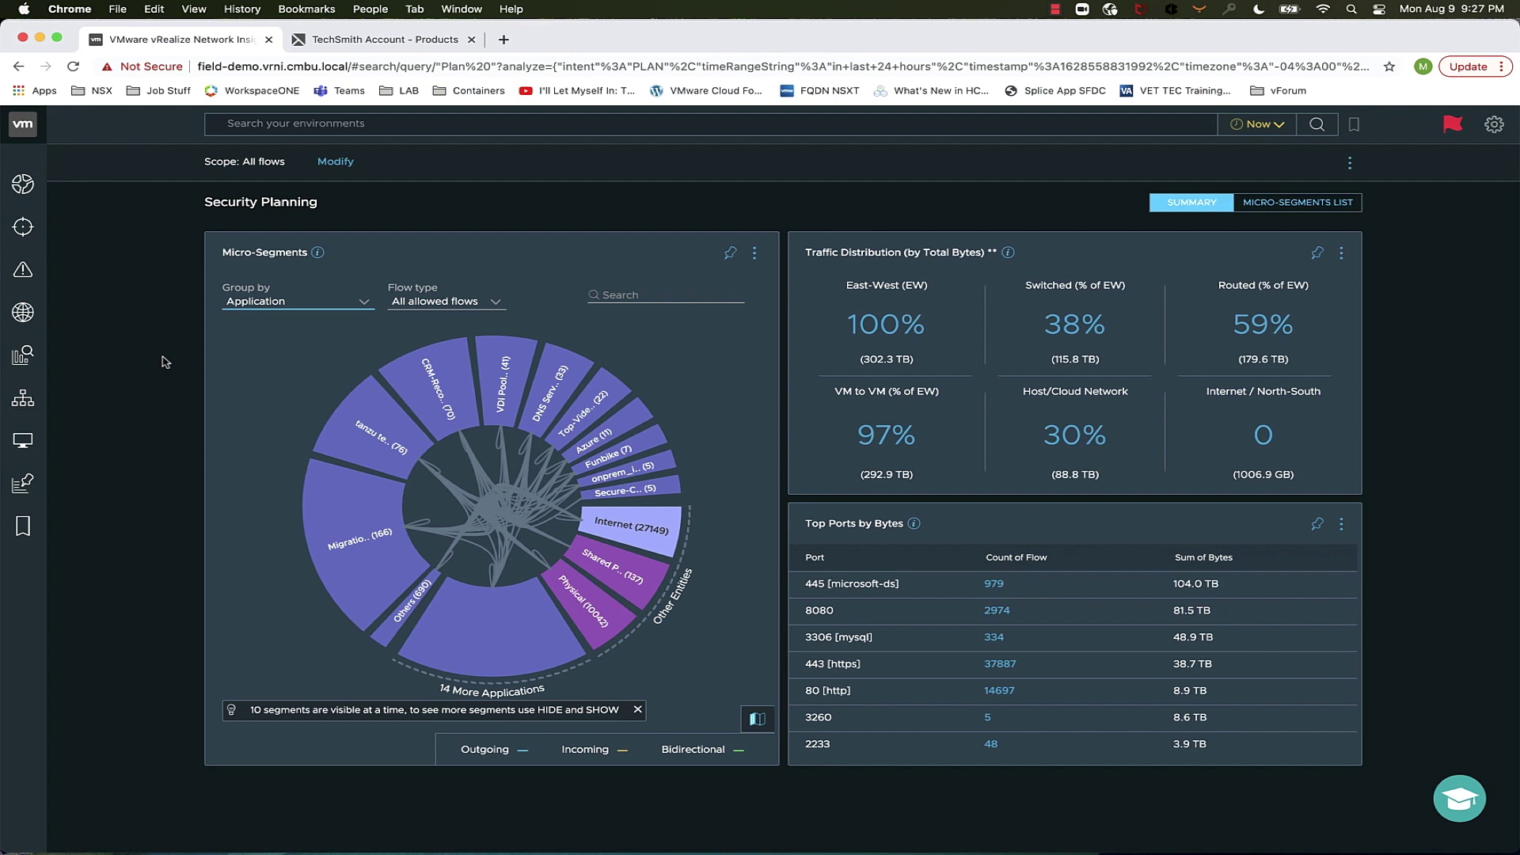
# Search 'top 5 host order by CPU Cores' to list the five hosts with the most CPU cores.
pyautogui.click(251, 124)
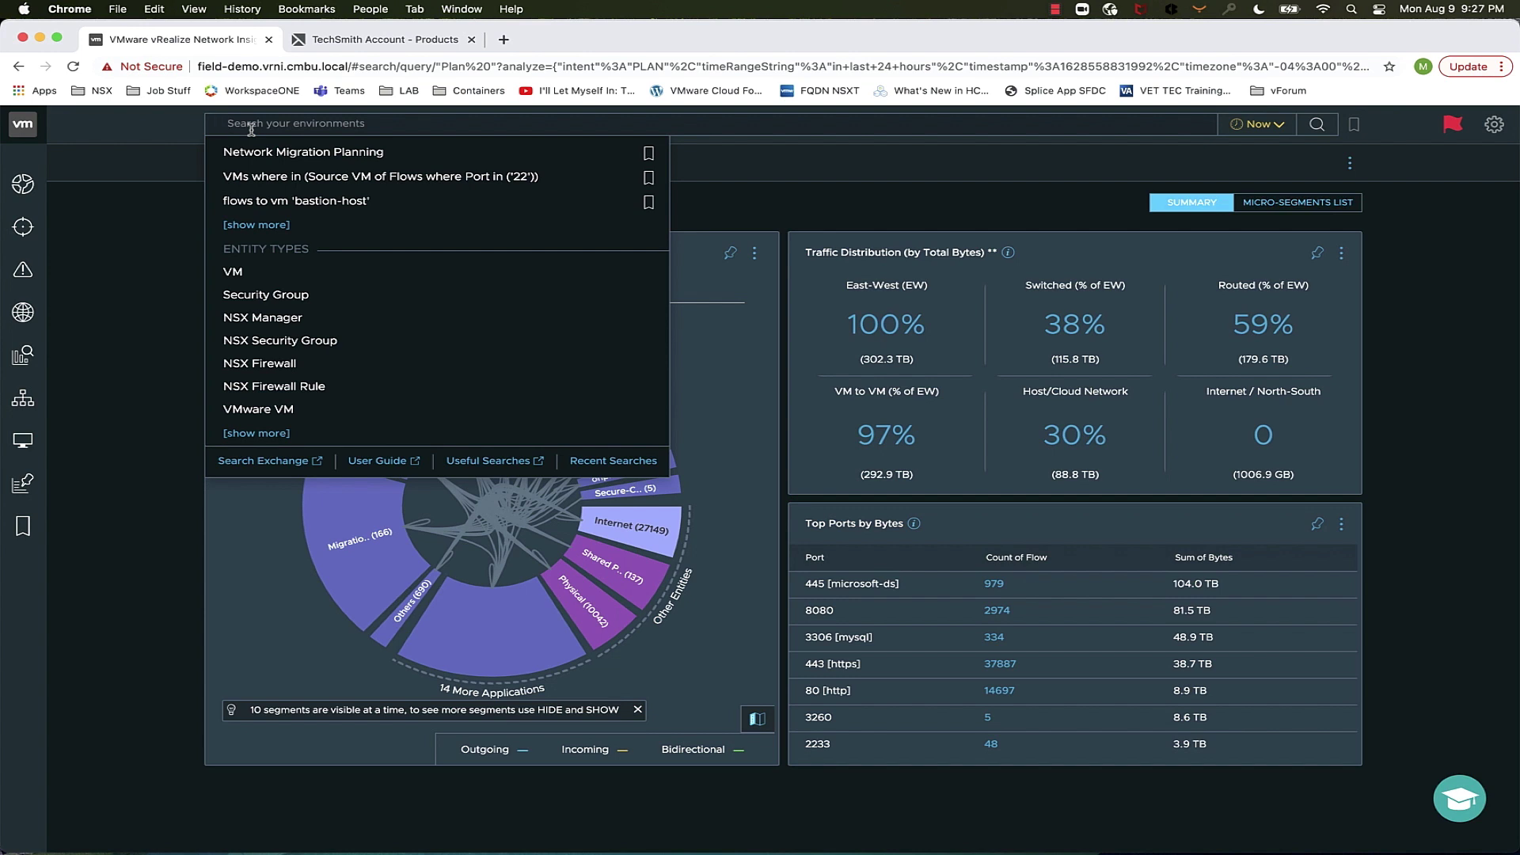
pyautogui.write('top 5')
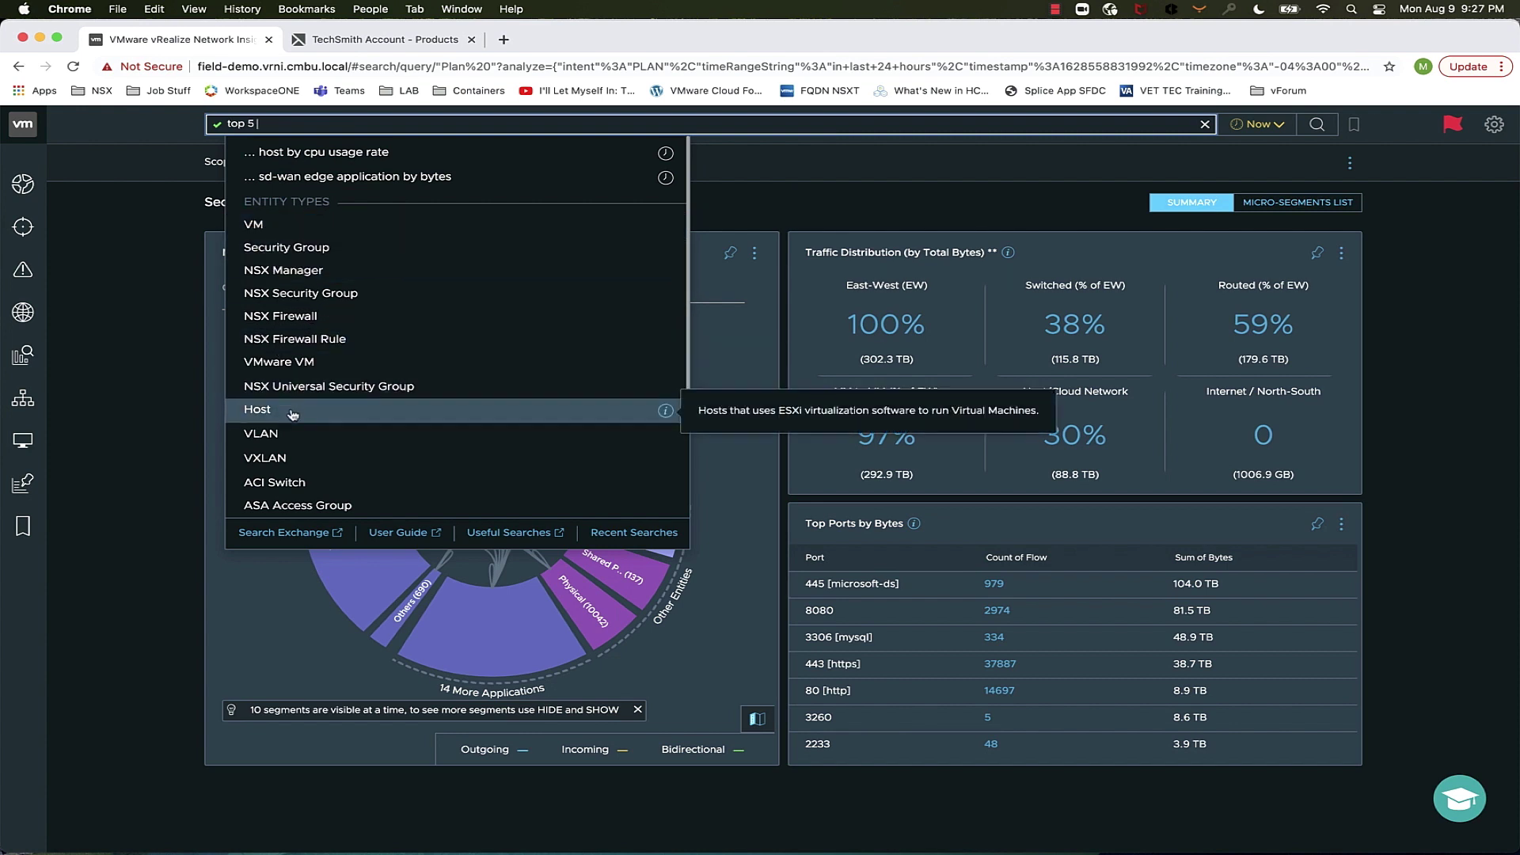
pyautogui.scroll(-2, 299, 430)
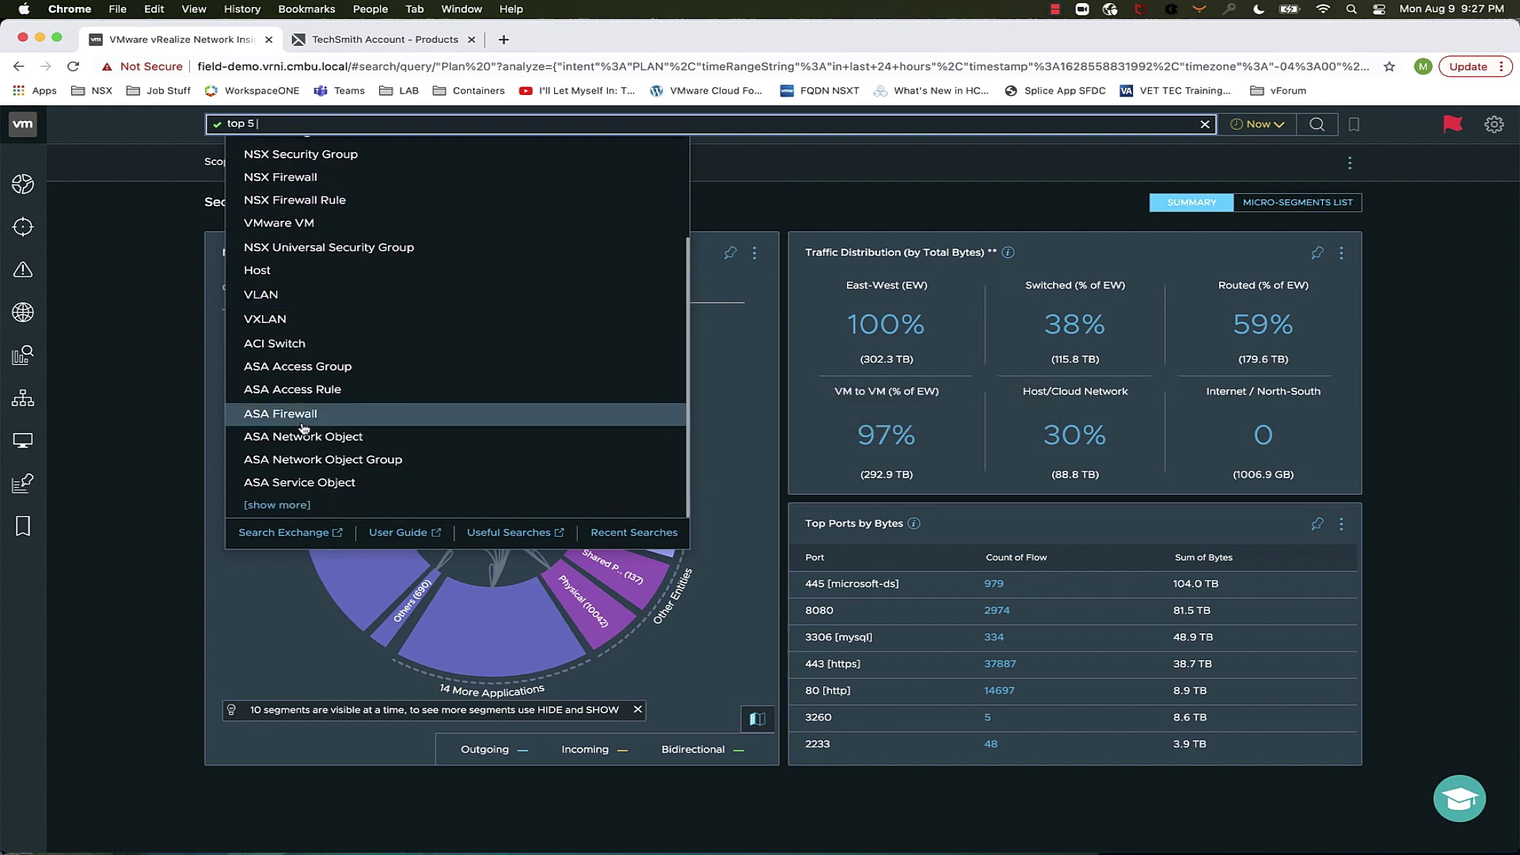
pyautogui.scroll(-1, 301, 237)
pyautogui.write('host')
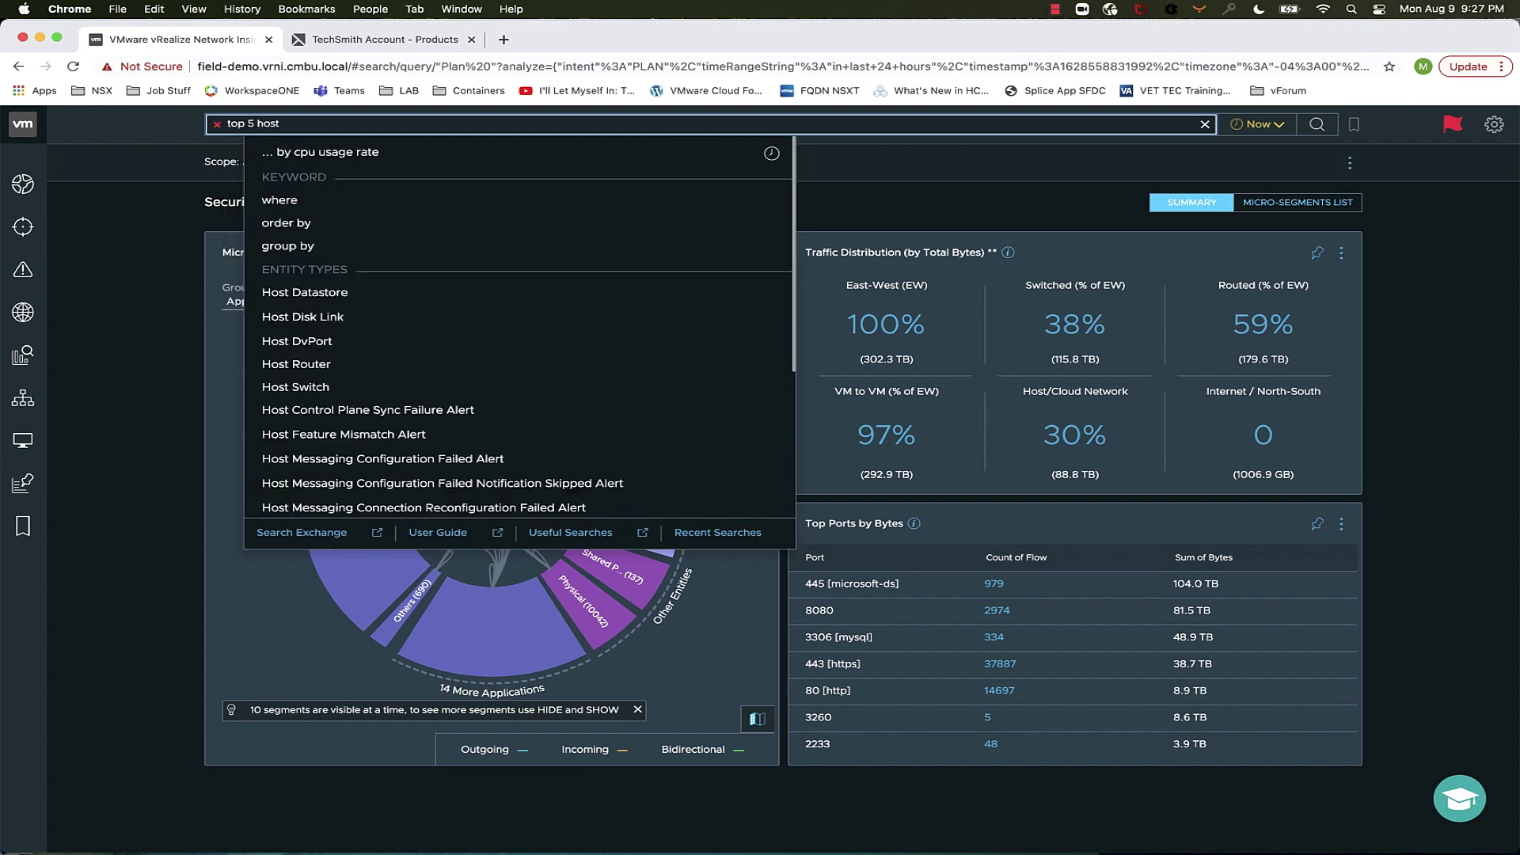
pyautogui.write(' order b')
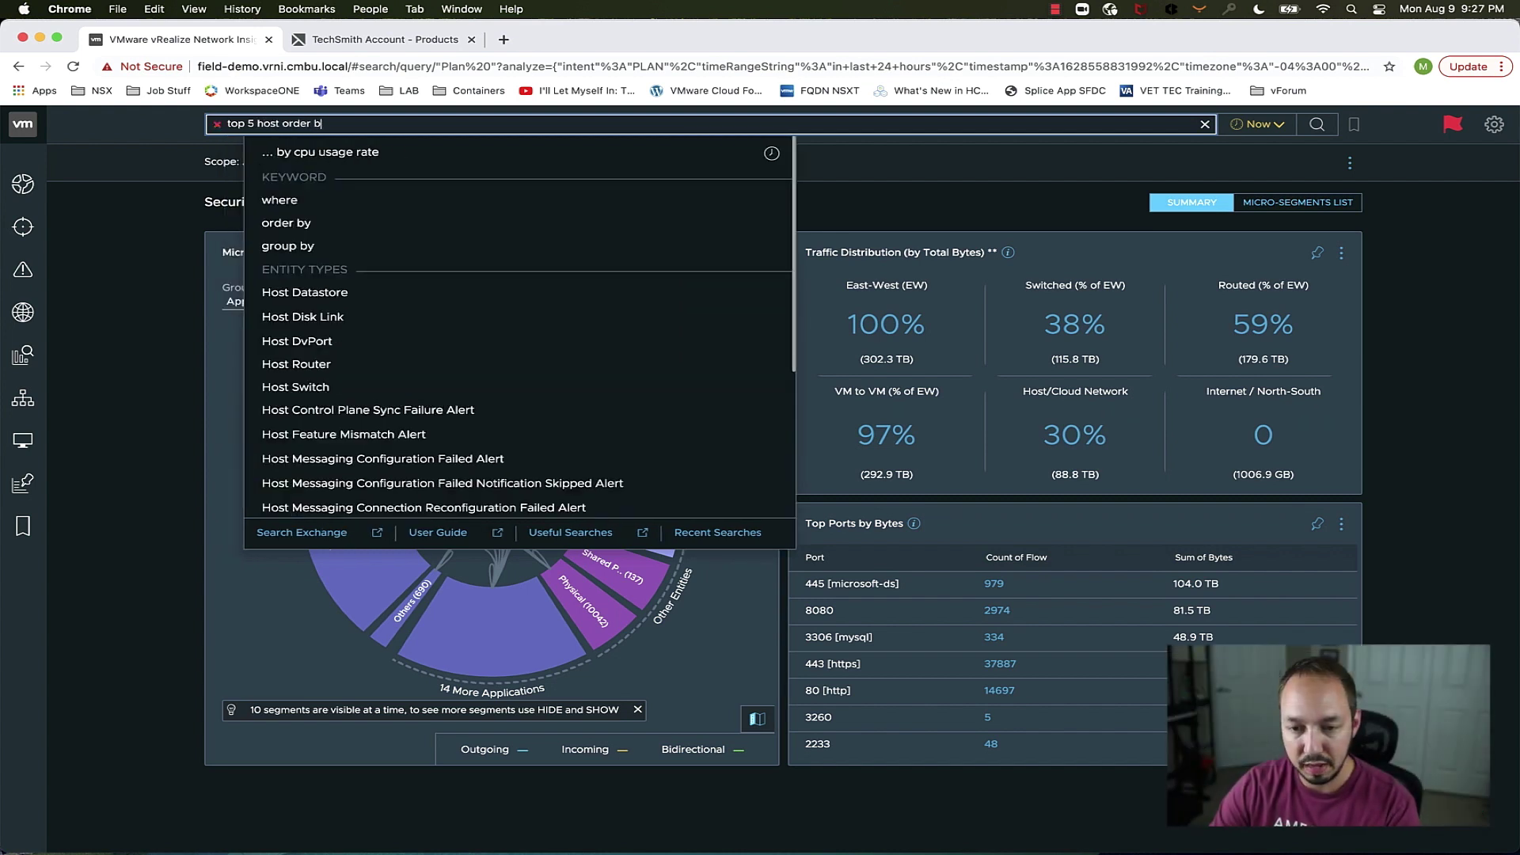
pyautogui.write('y CPU')
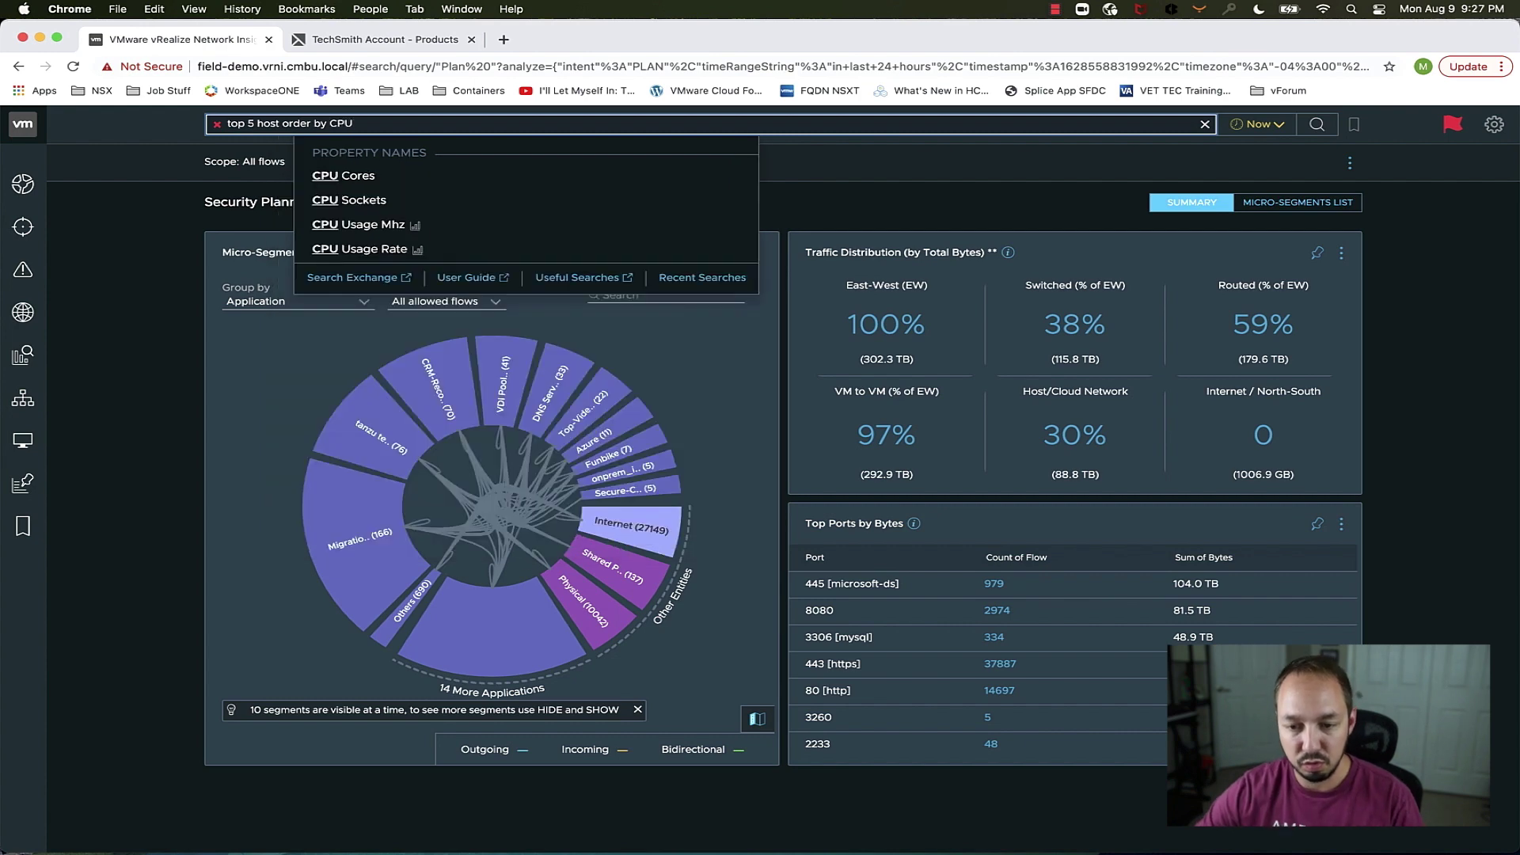
pyautogui.press('Down')
pyautogui.press('Return')
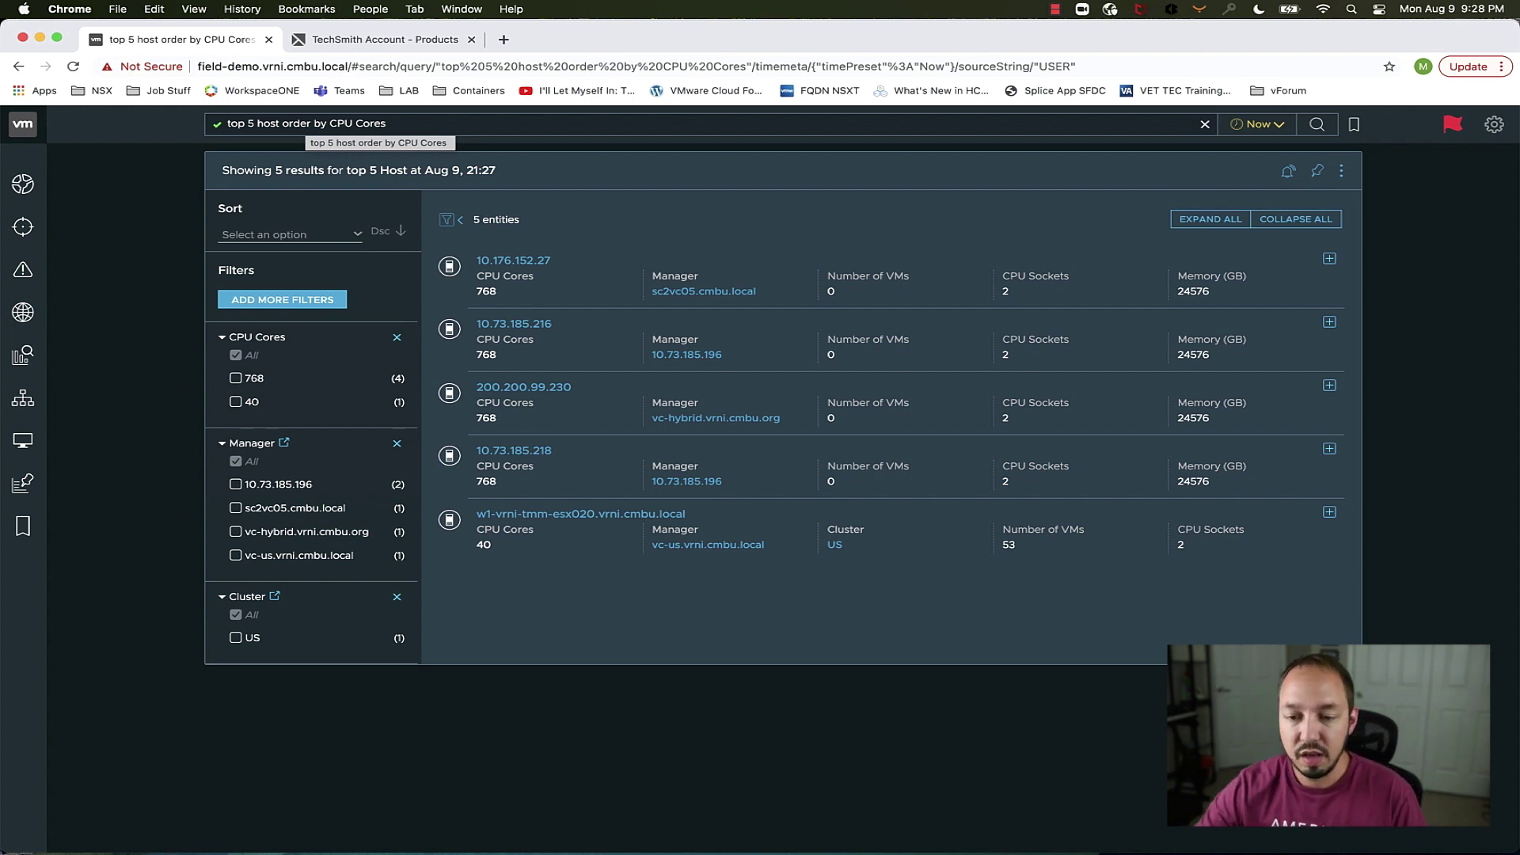
# Empty the search bar and close its suggestions, keeping the top 5 host results shown.
pyautogui.click(387, 125)
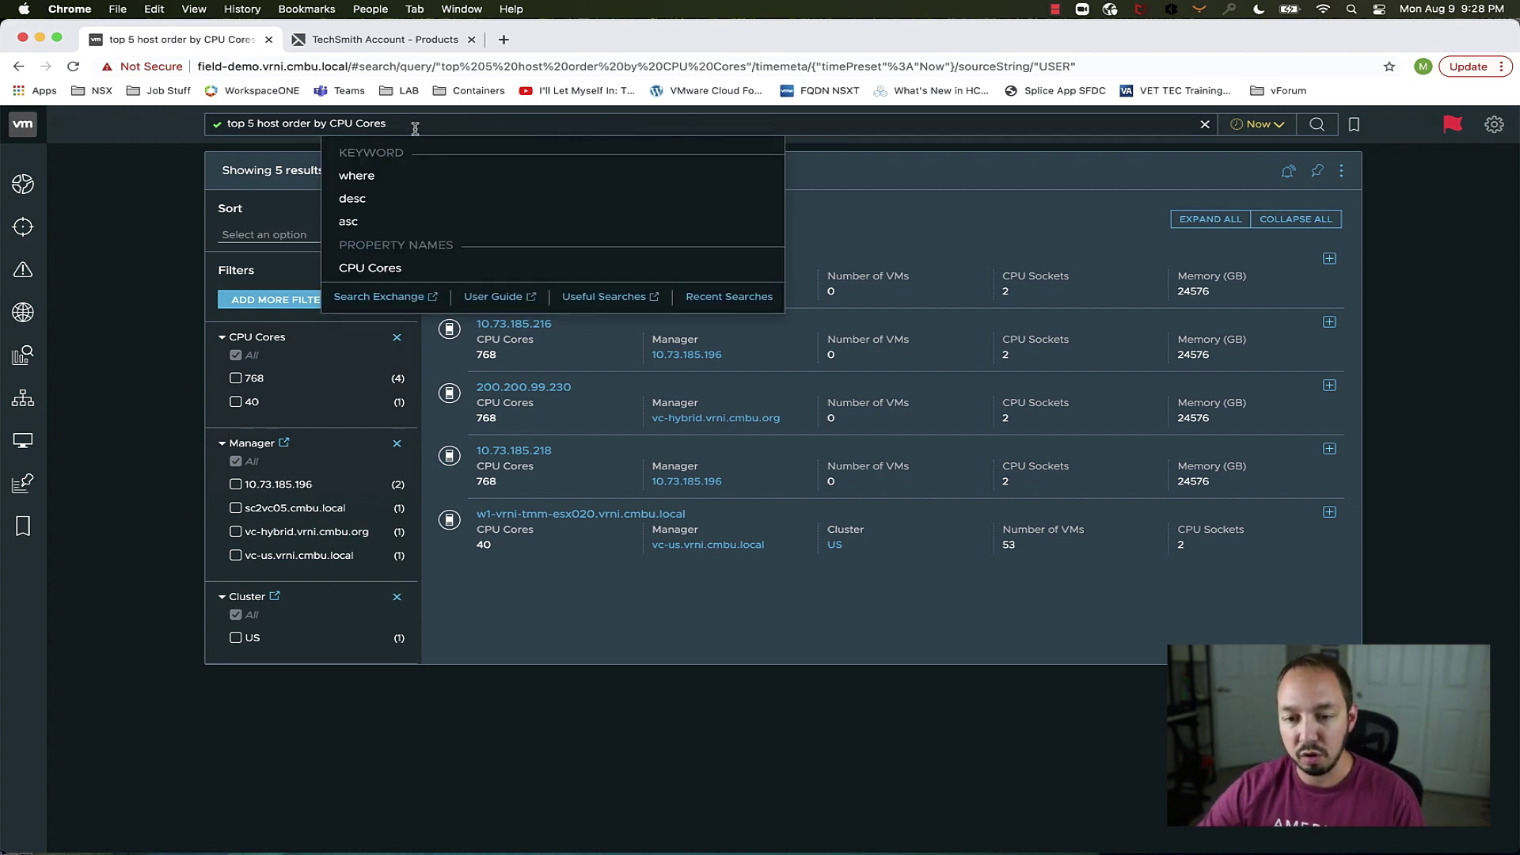
pyautogui.press('super+a')
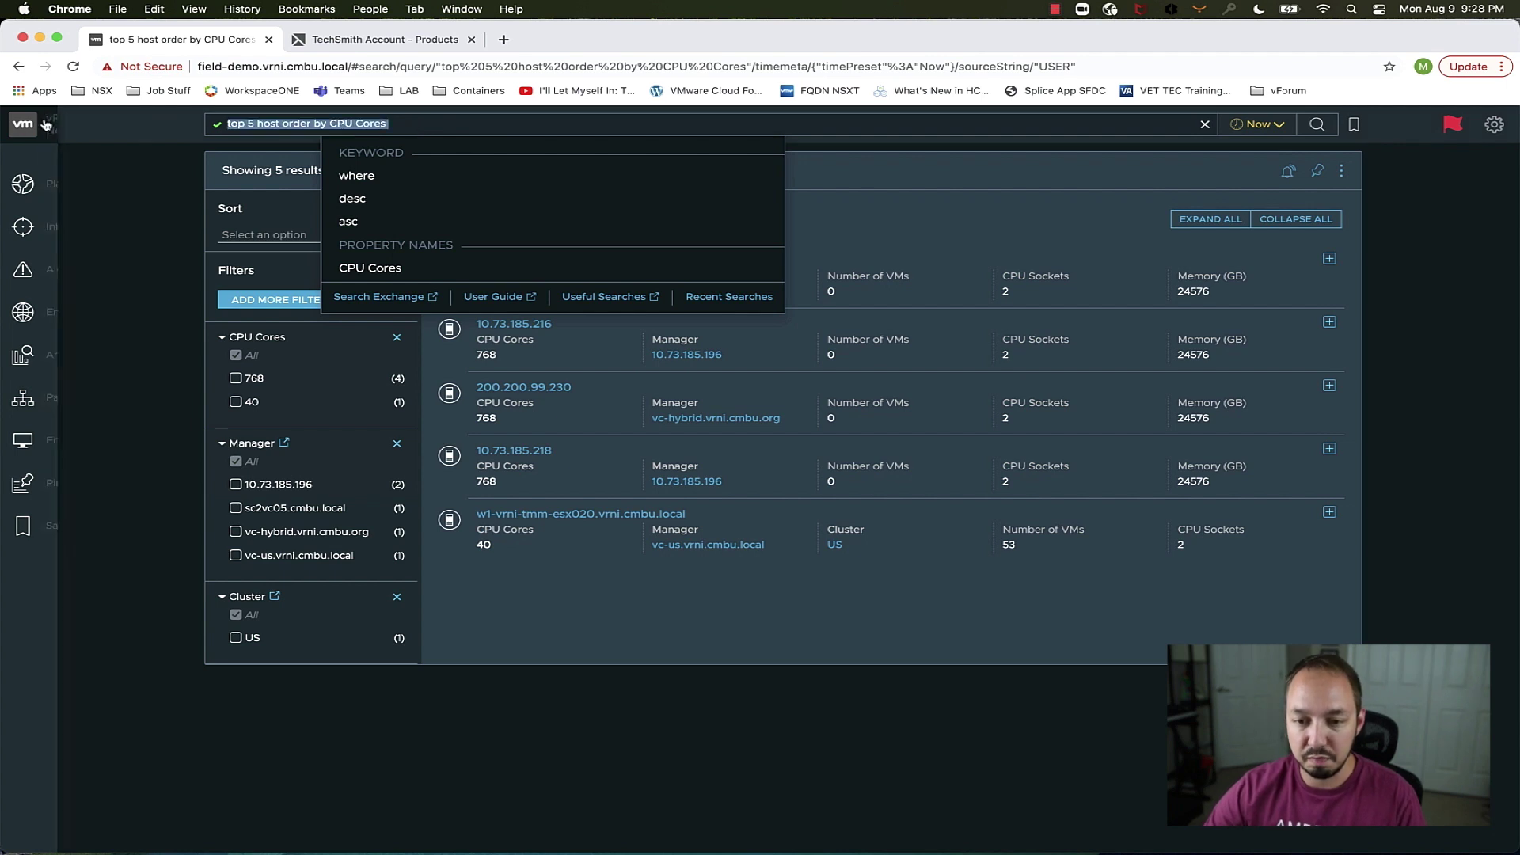
pyautogui.press('BackSpace')
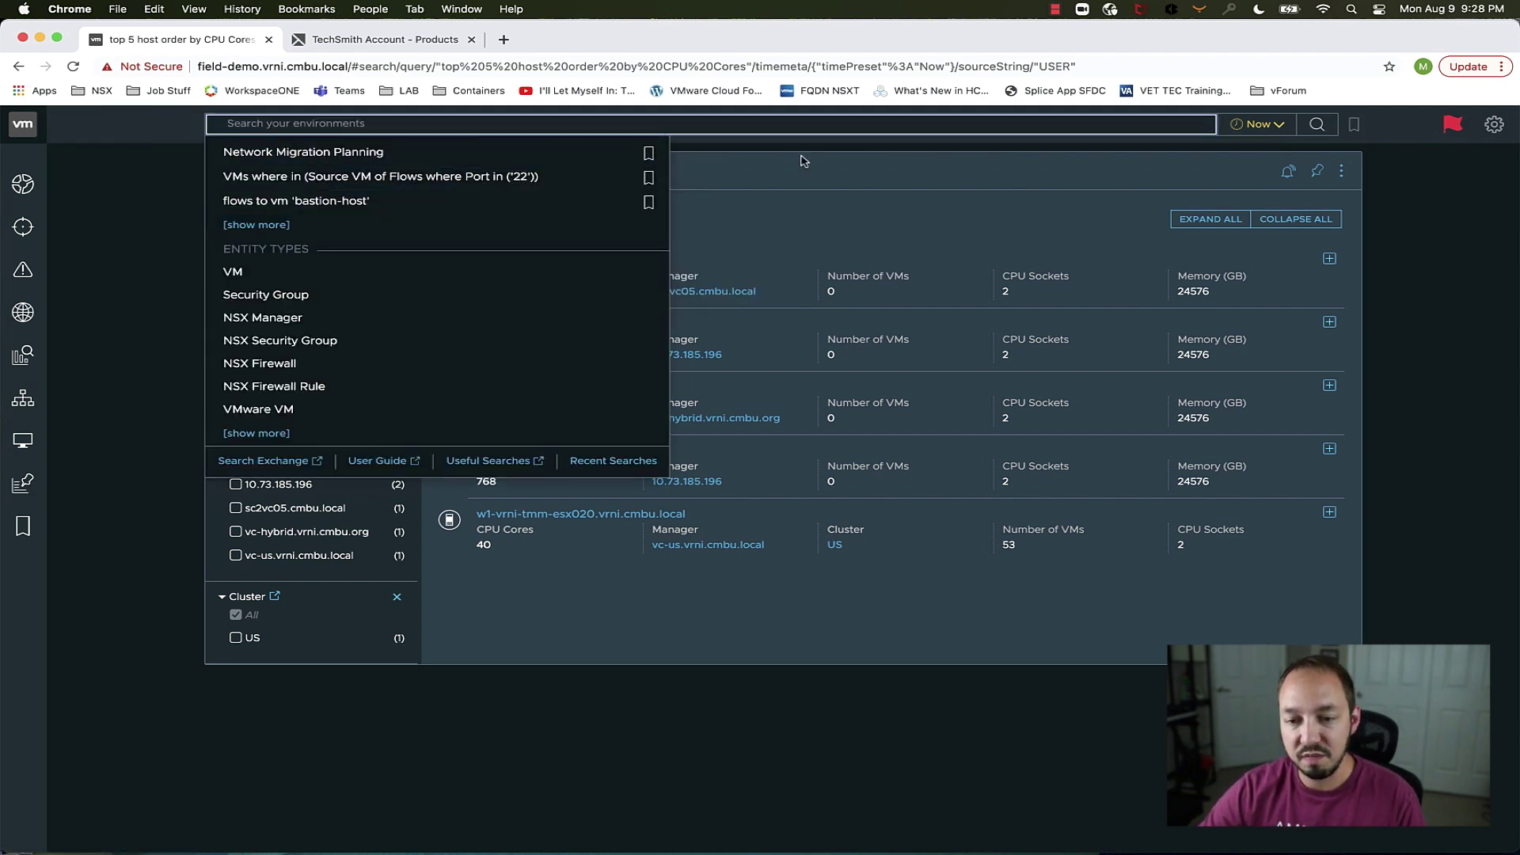
pyautogui.click(801, 160)
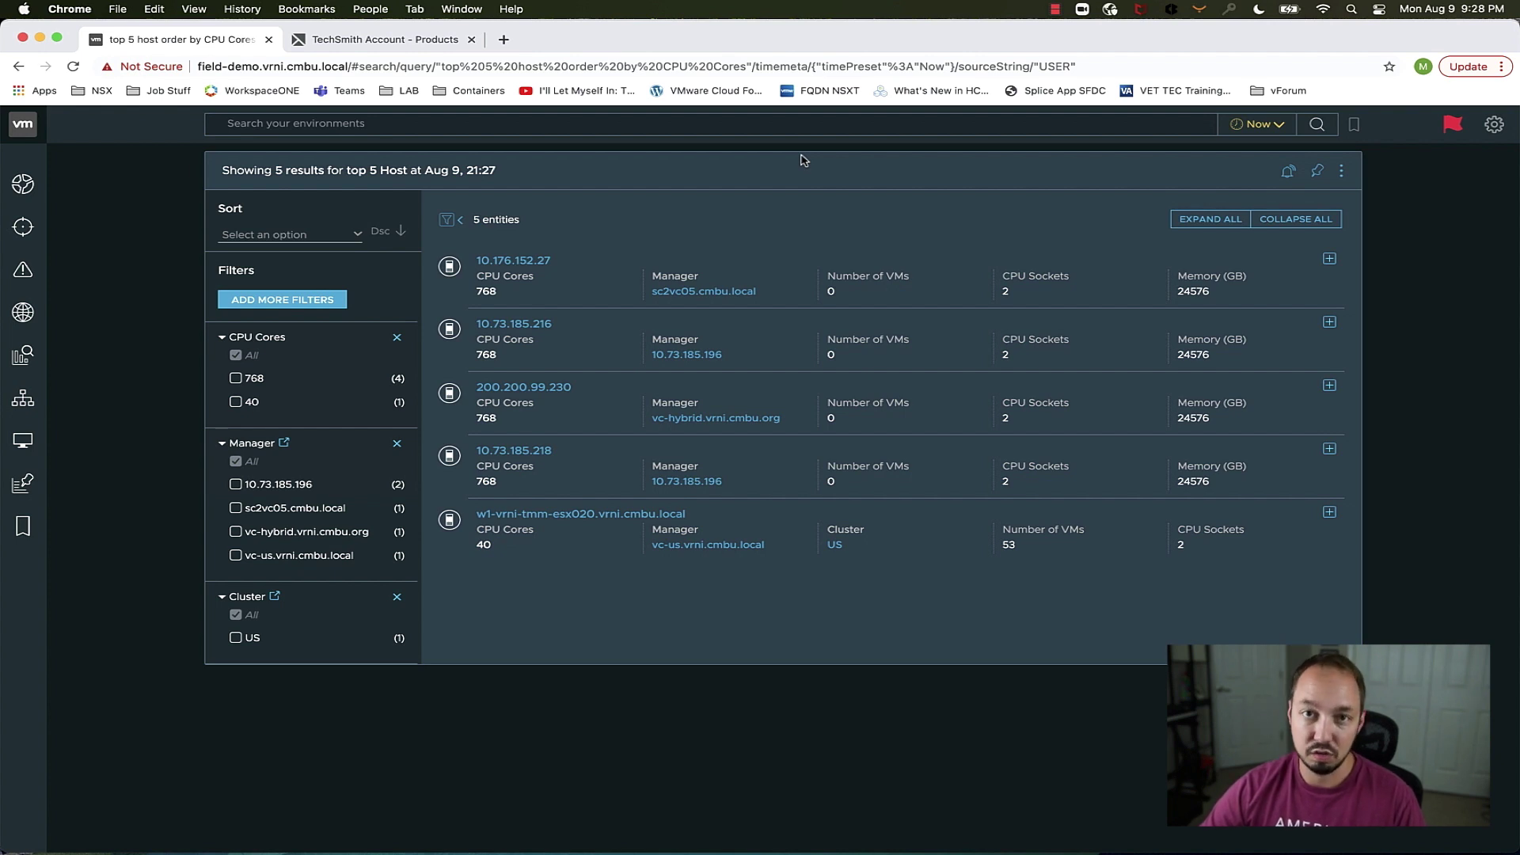
# Search "flows to vm 'bastion-host'" to list its 613 incoming flows.
pyautogui.click(524, 125)
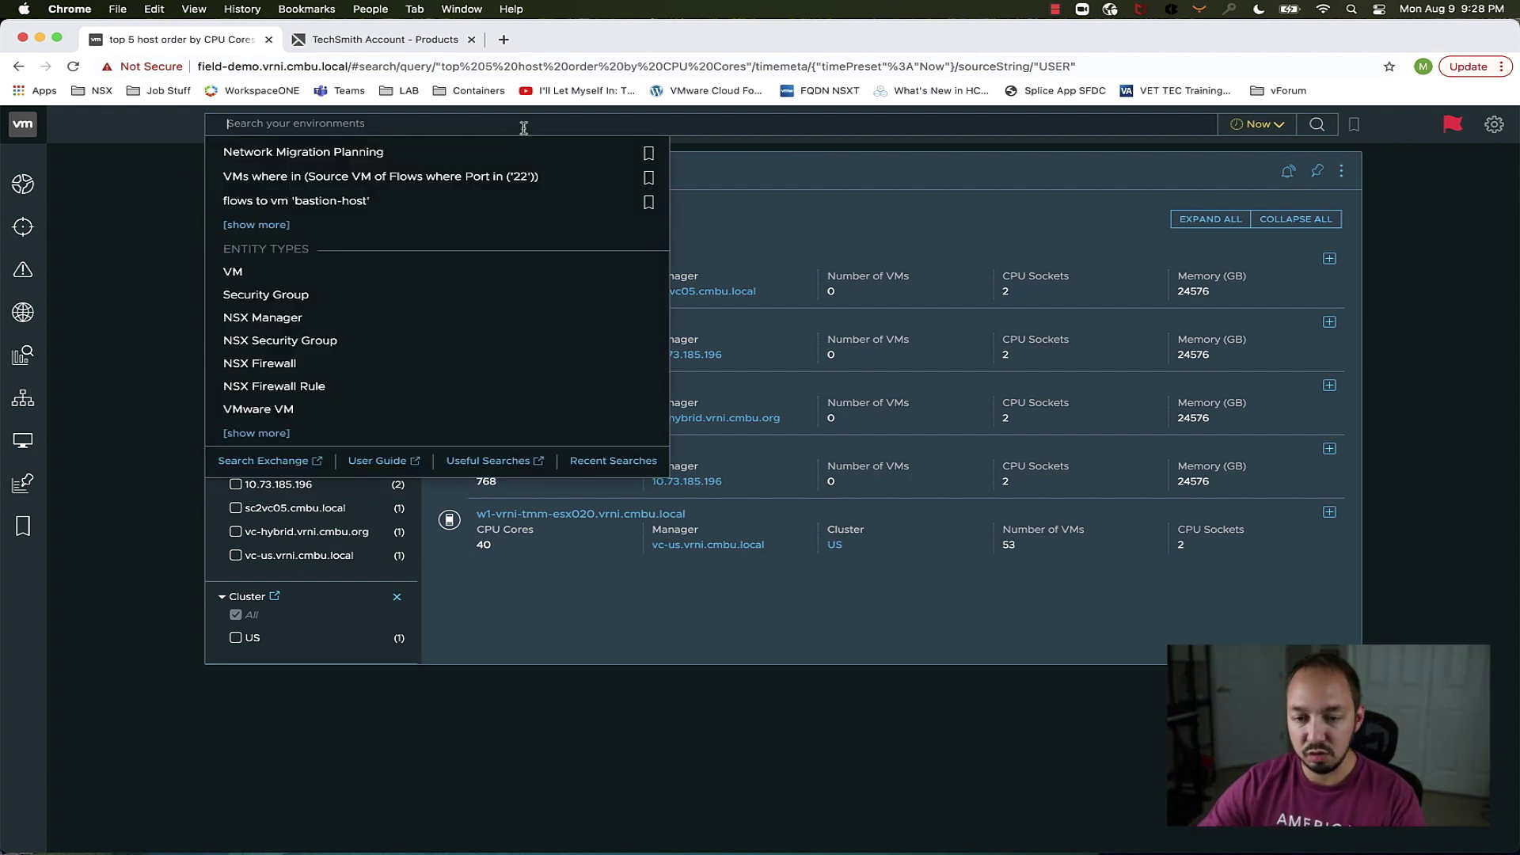
pyautogui.write('flows')
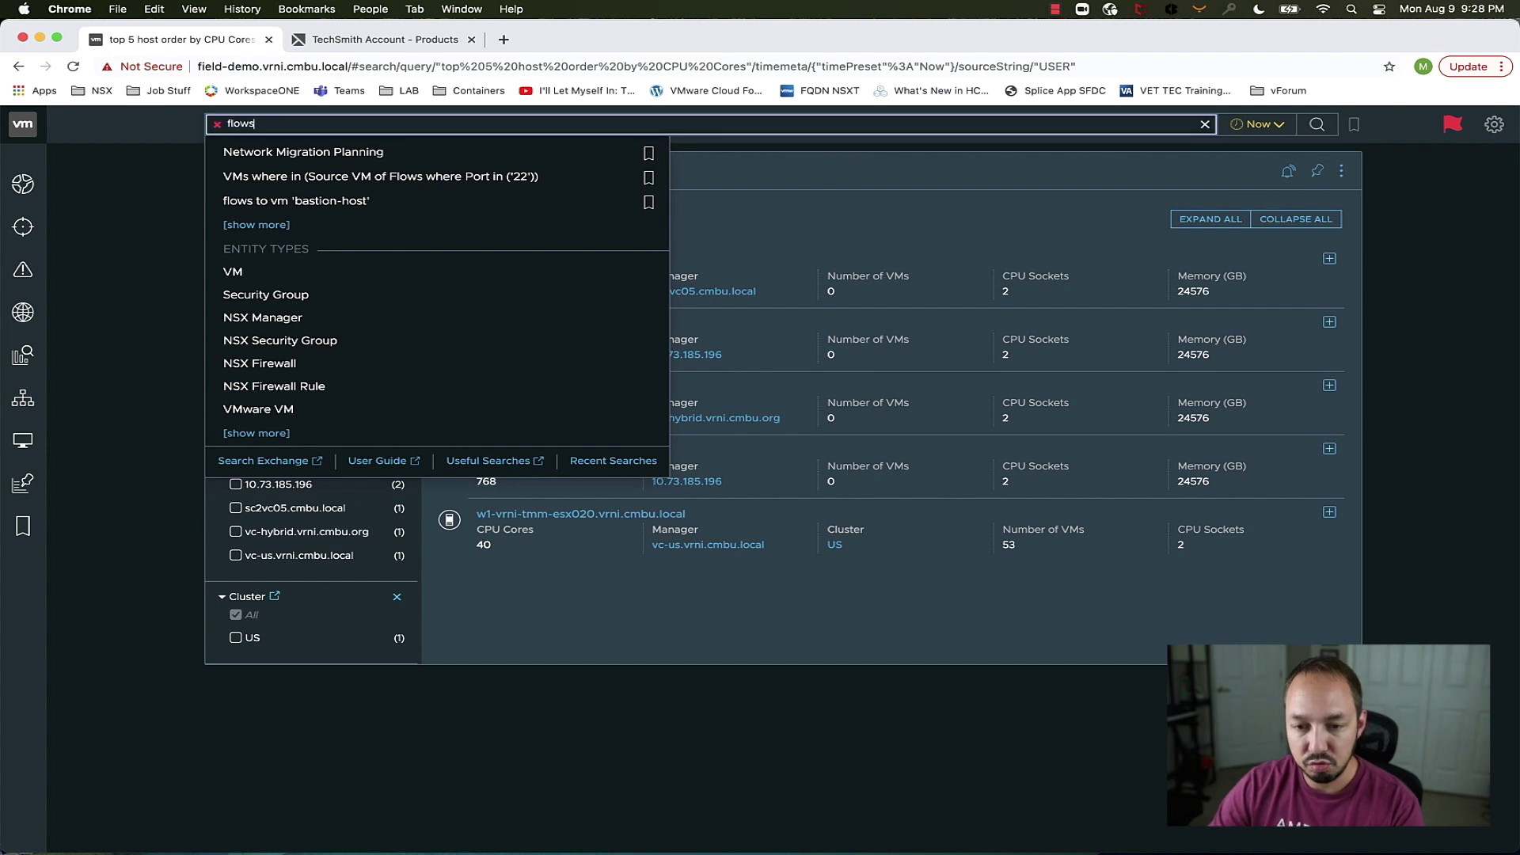
pyautogui.write(' to vm')
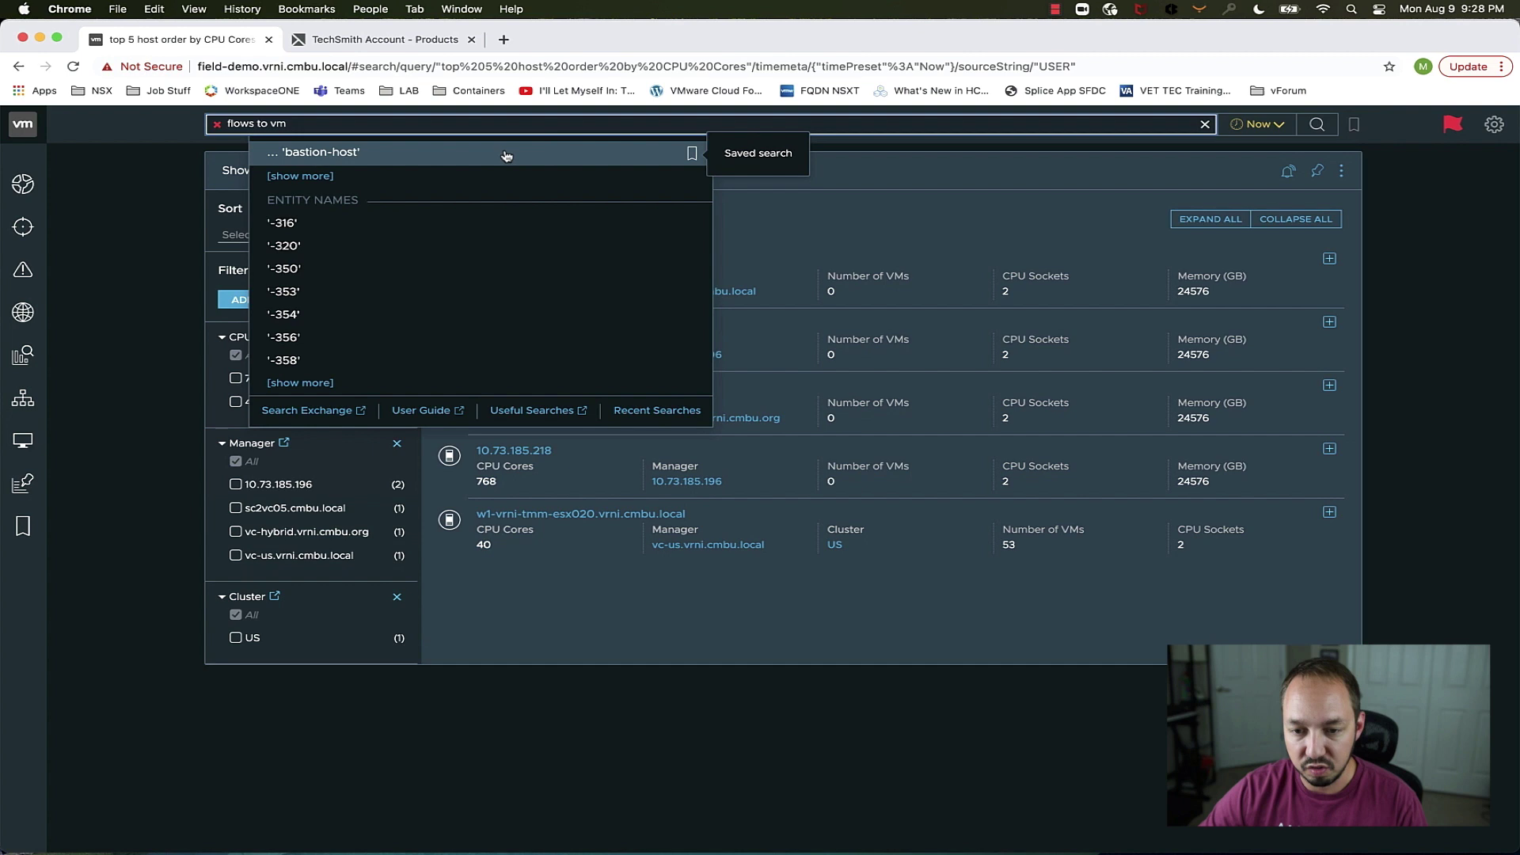
pyautogui.write(" 'b")
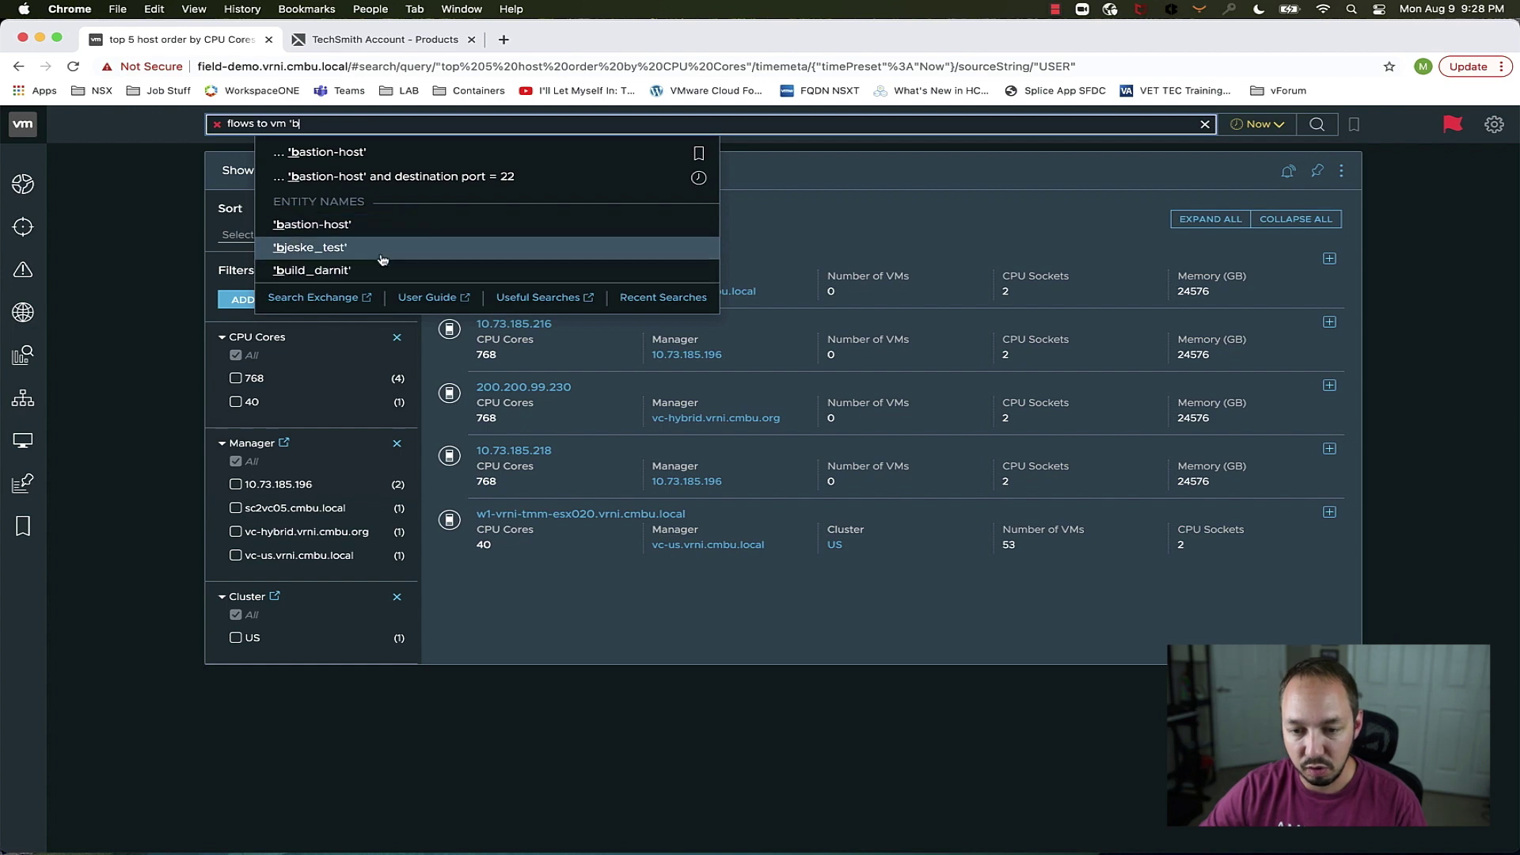
pyautogui.click(371, 230)
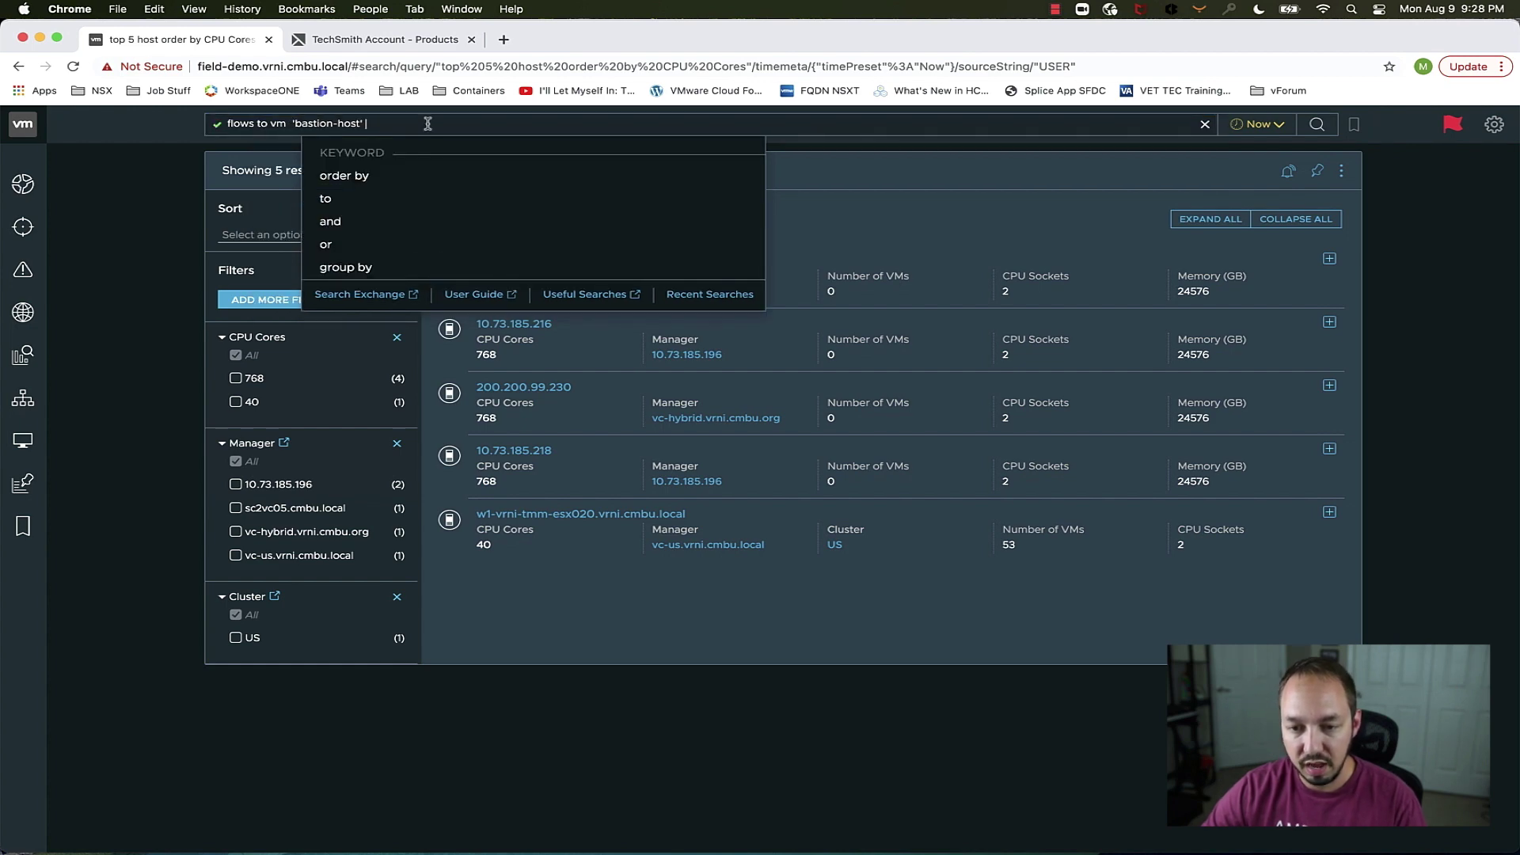
pyautogui.press('Return')
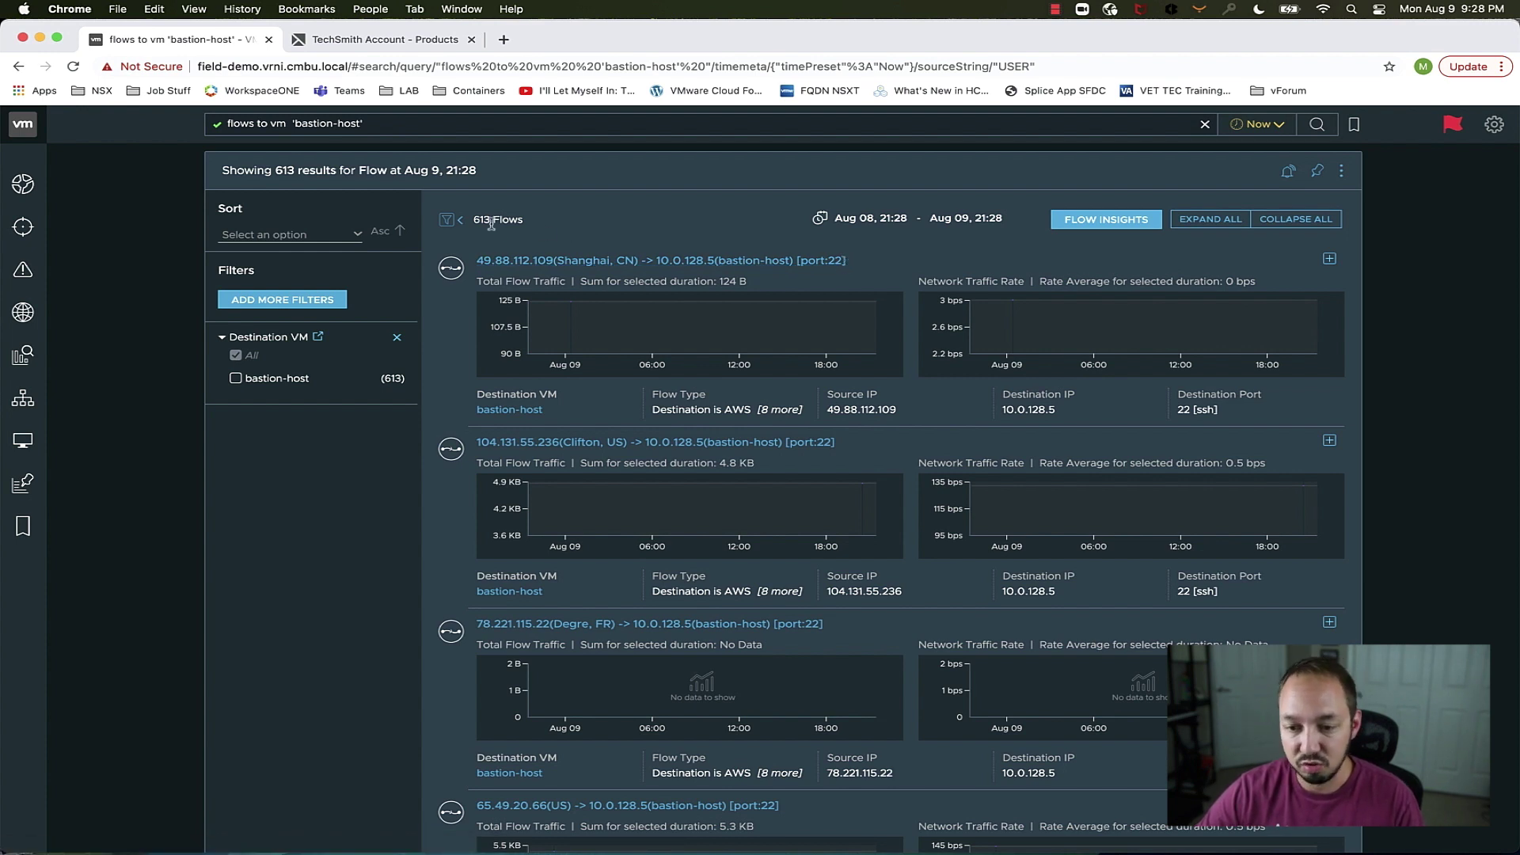
pyautogui.moveTo(492, 221); pyautogui.dragTo(473, 224)
pyautogui.moveTo(677, 323)
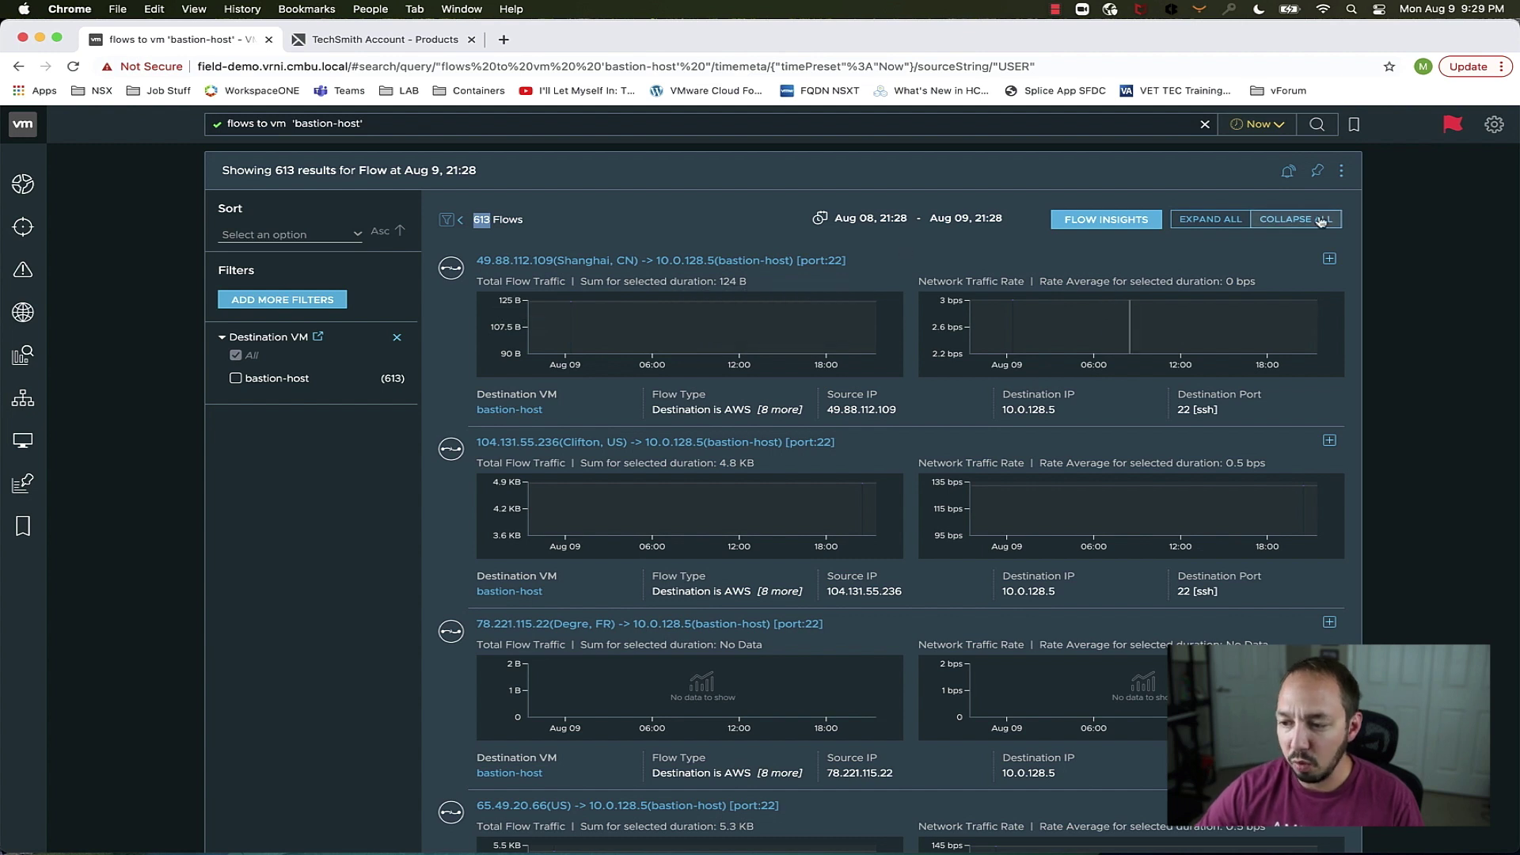
pyautogui.click(1342, 171)
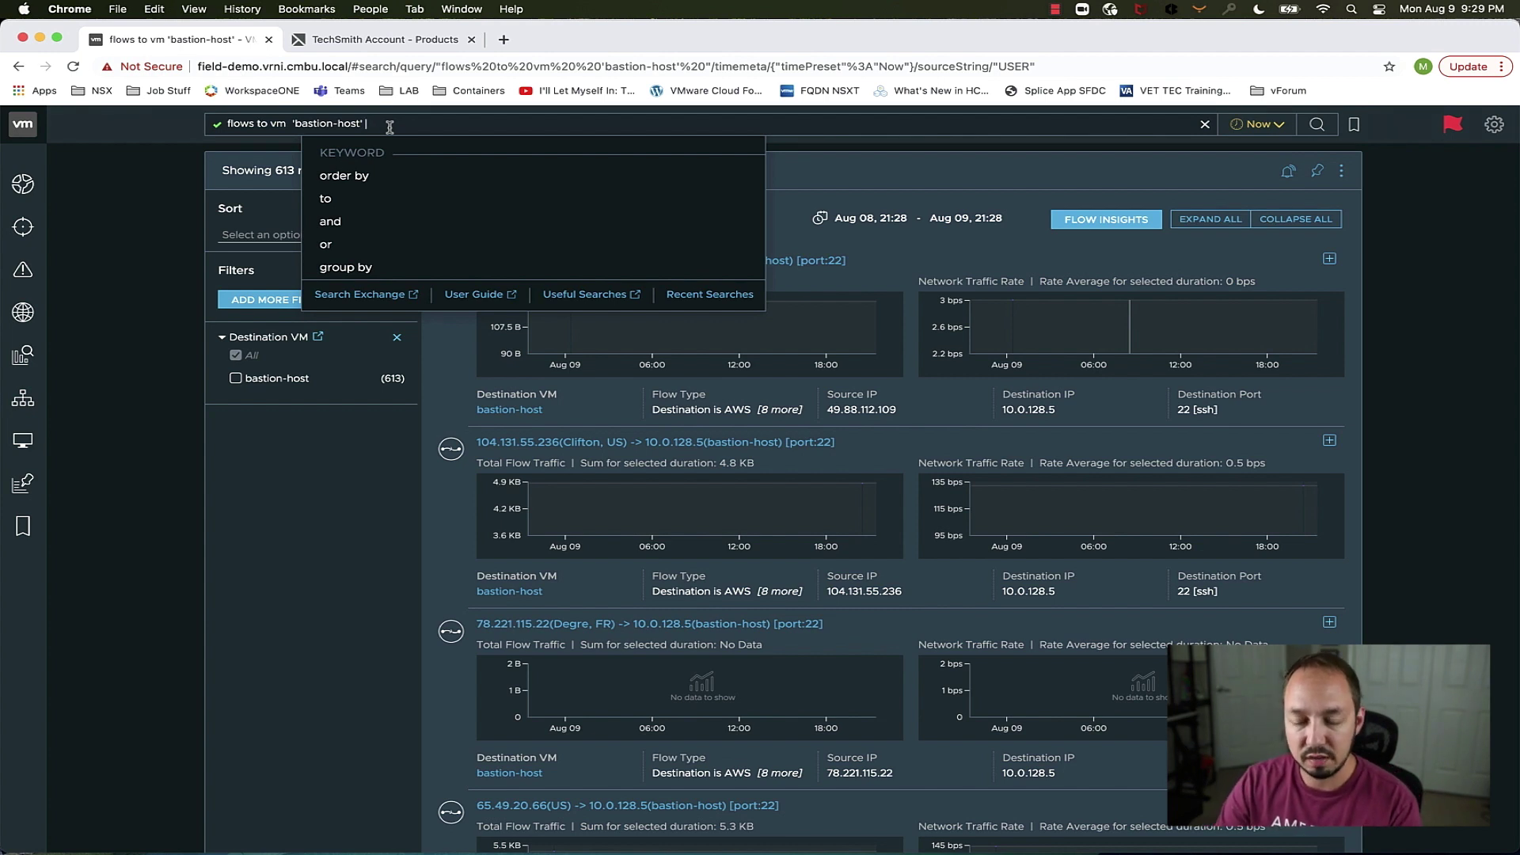
# Extend the bastion-host flows query with 'group by Port Name' and run it.
pyautogui.write('group by ')
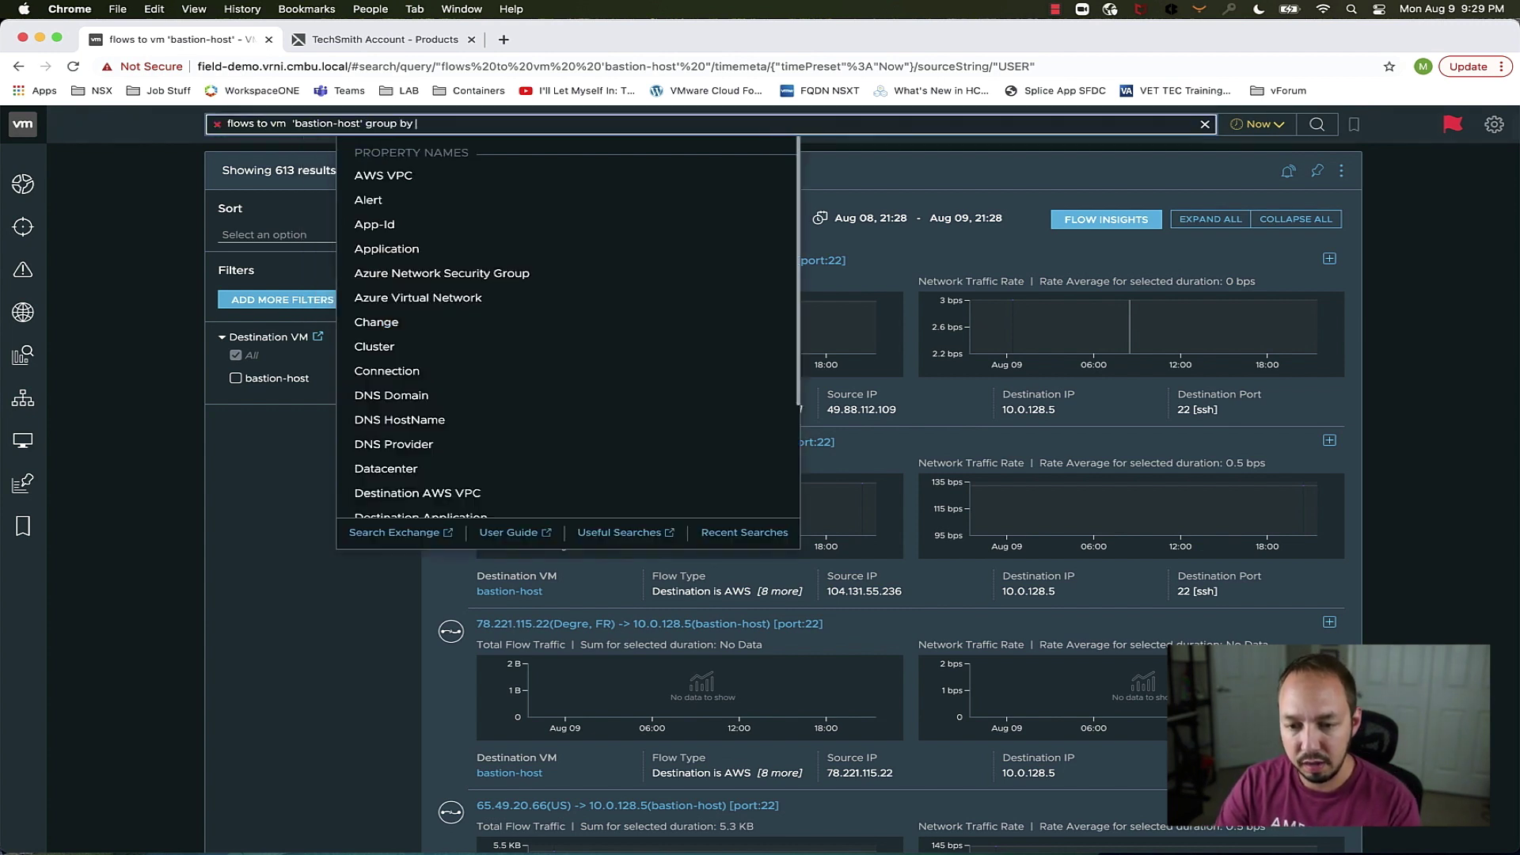
pyautogui.write('Destinat')
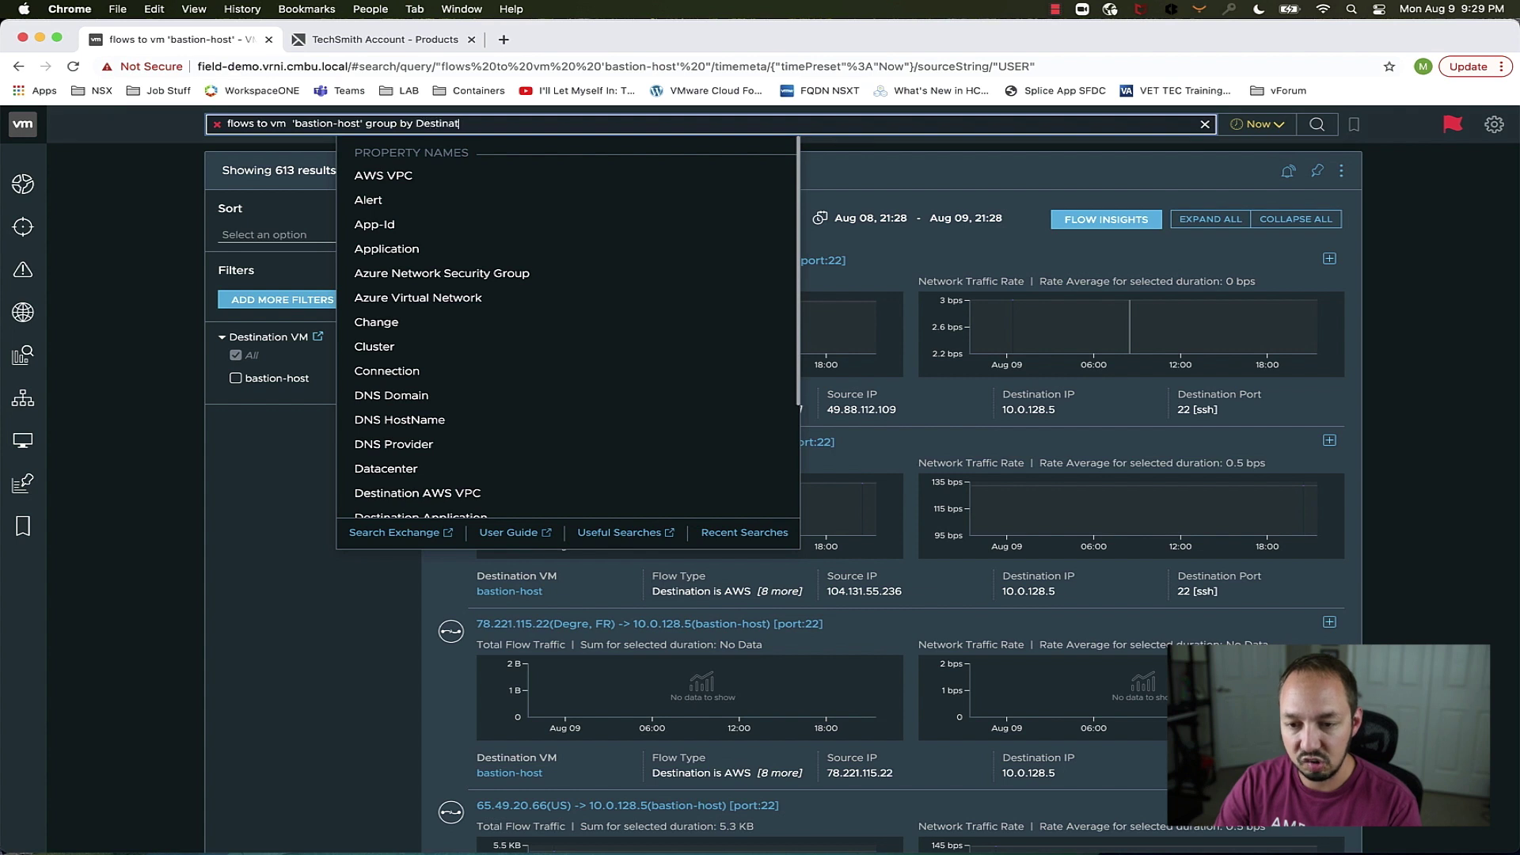
pyautogui.write('ion Port')
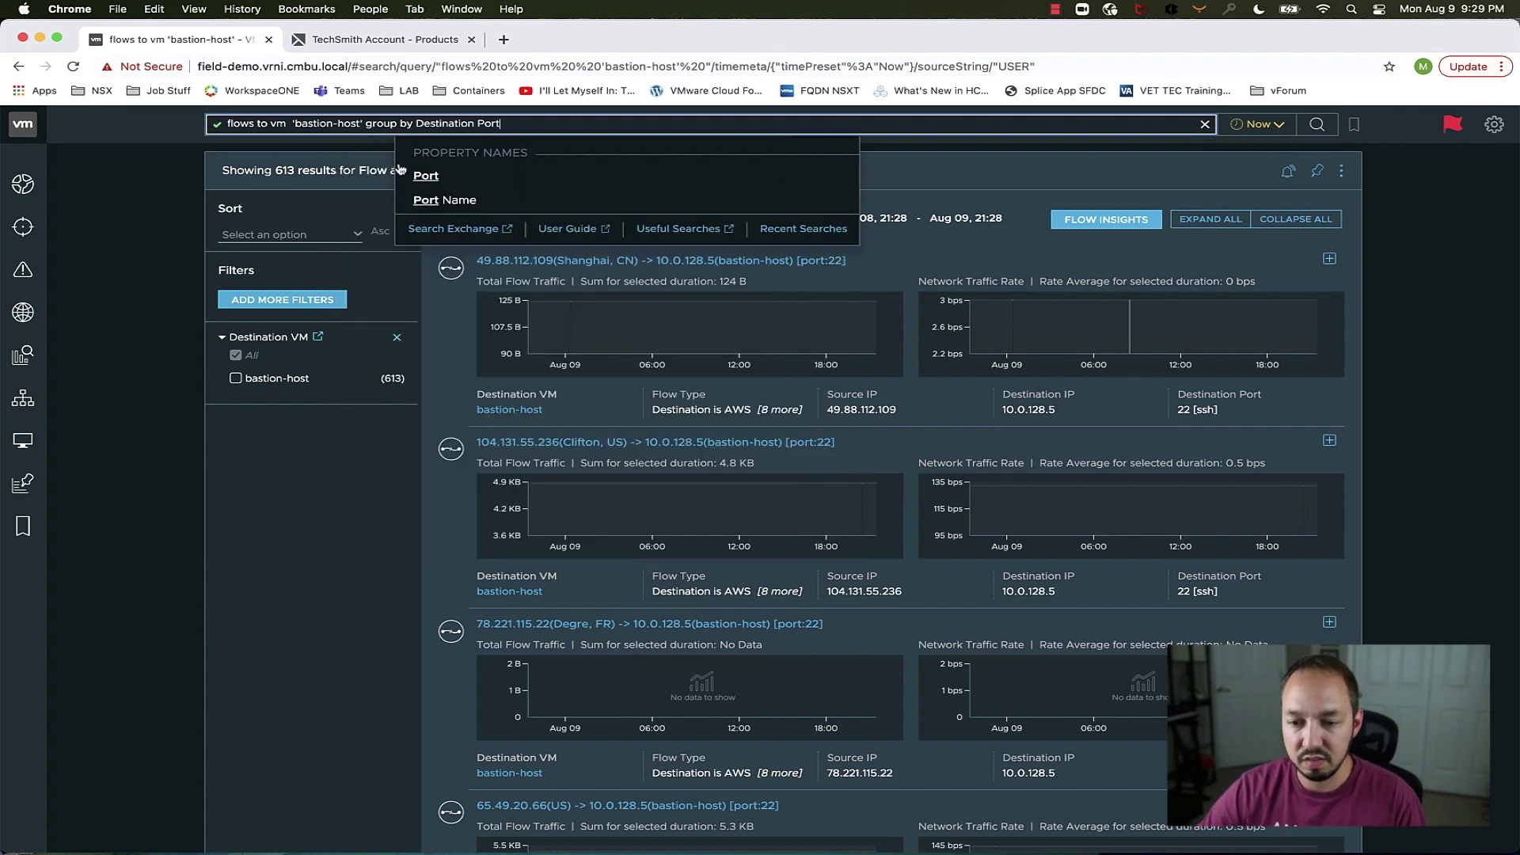
pyautogui.click(494, 203)
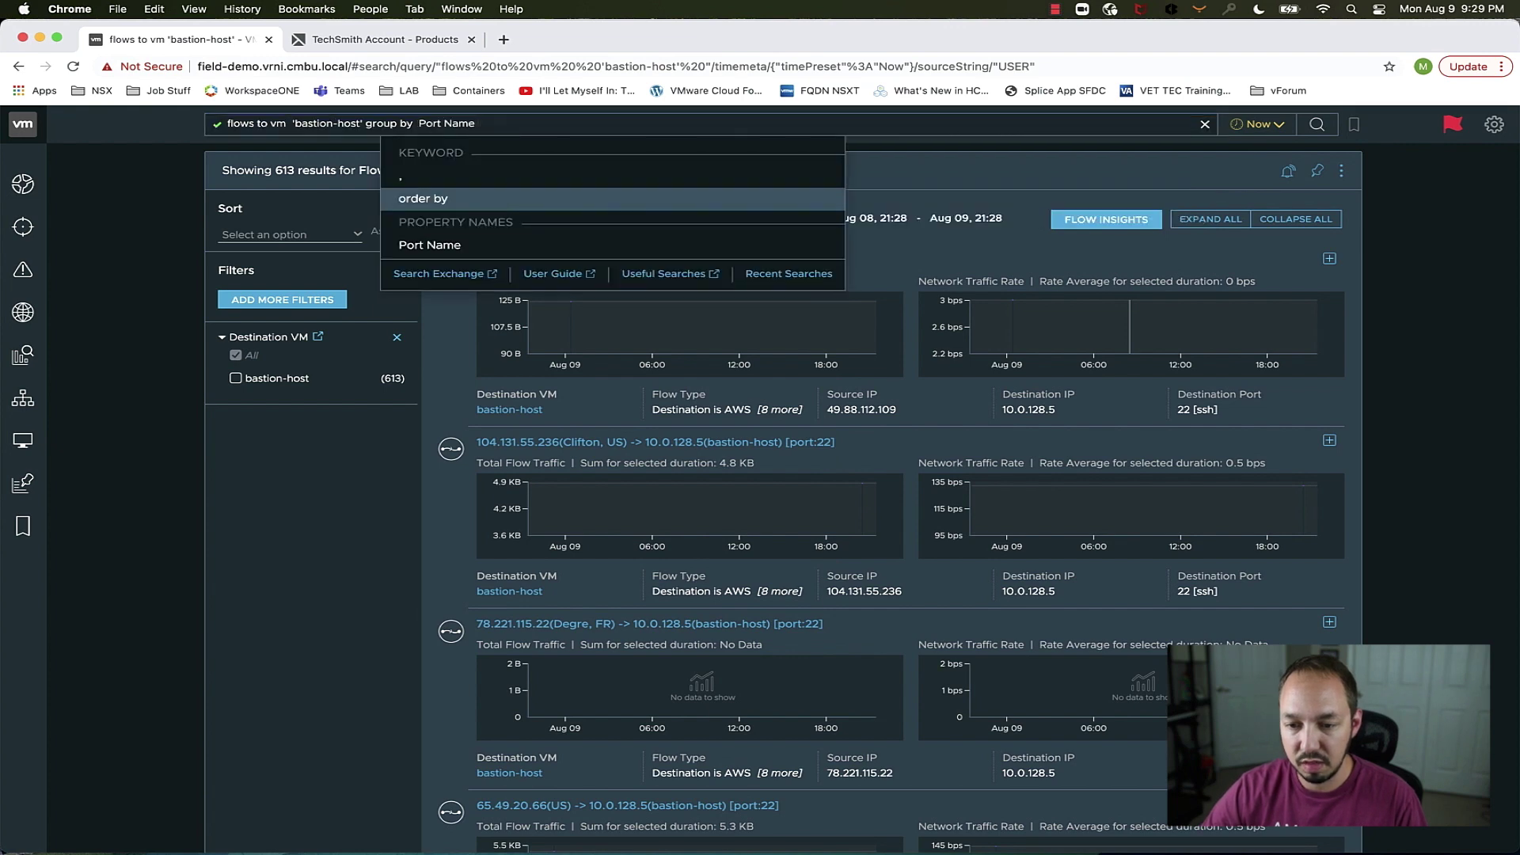
pyautogui.press('Return')
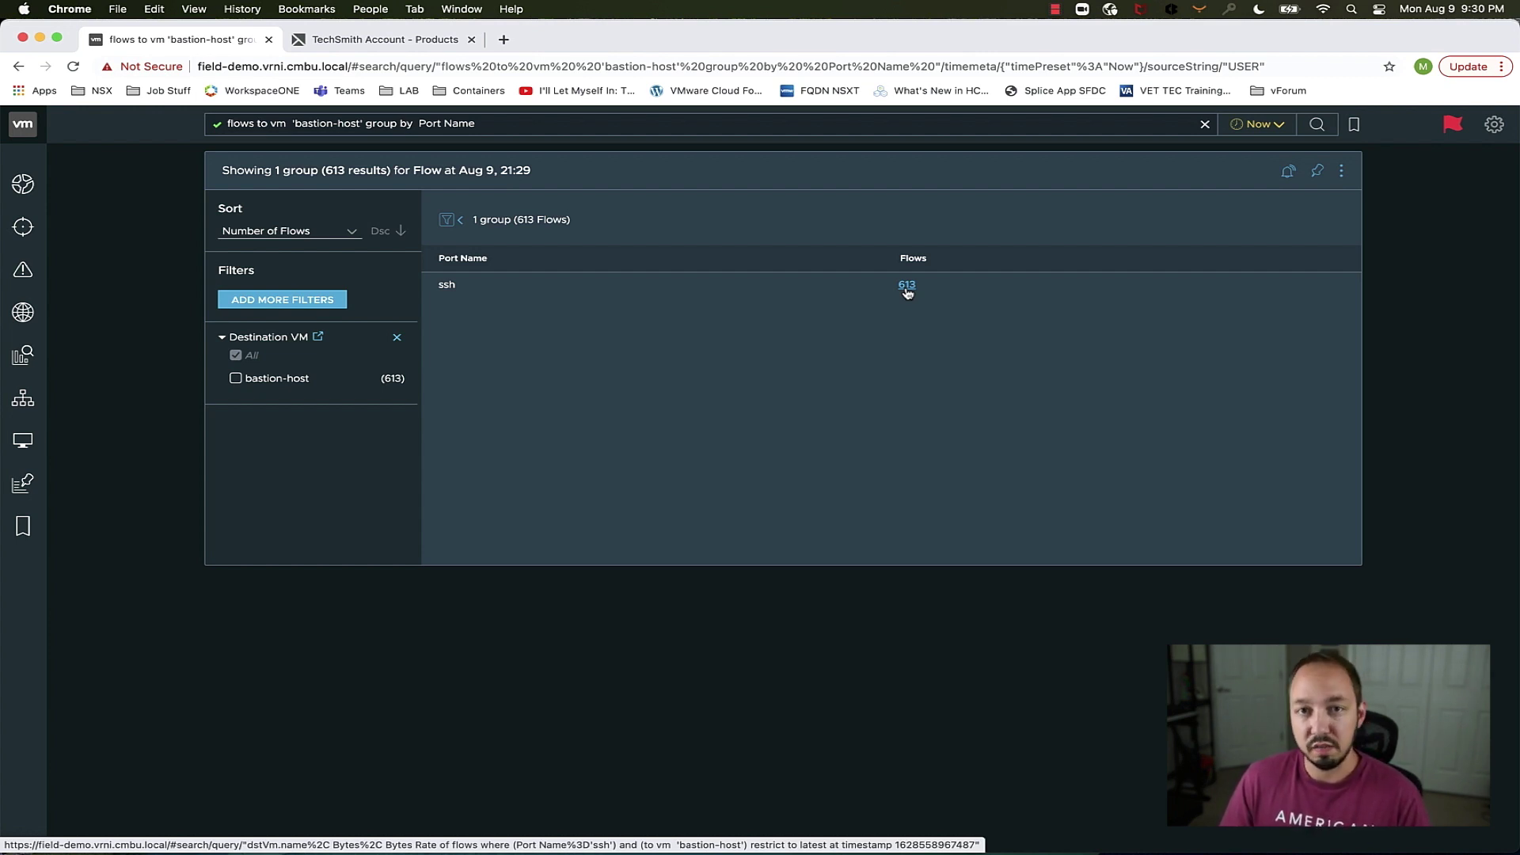
# Replace the query with 'vm where incoming port = 53', returning 33 results.
pyautogui.click(525, 125)
pyautogui.tripleClick(212, 120)
pyautogui.press('BackSpace')
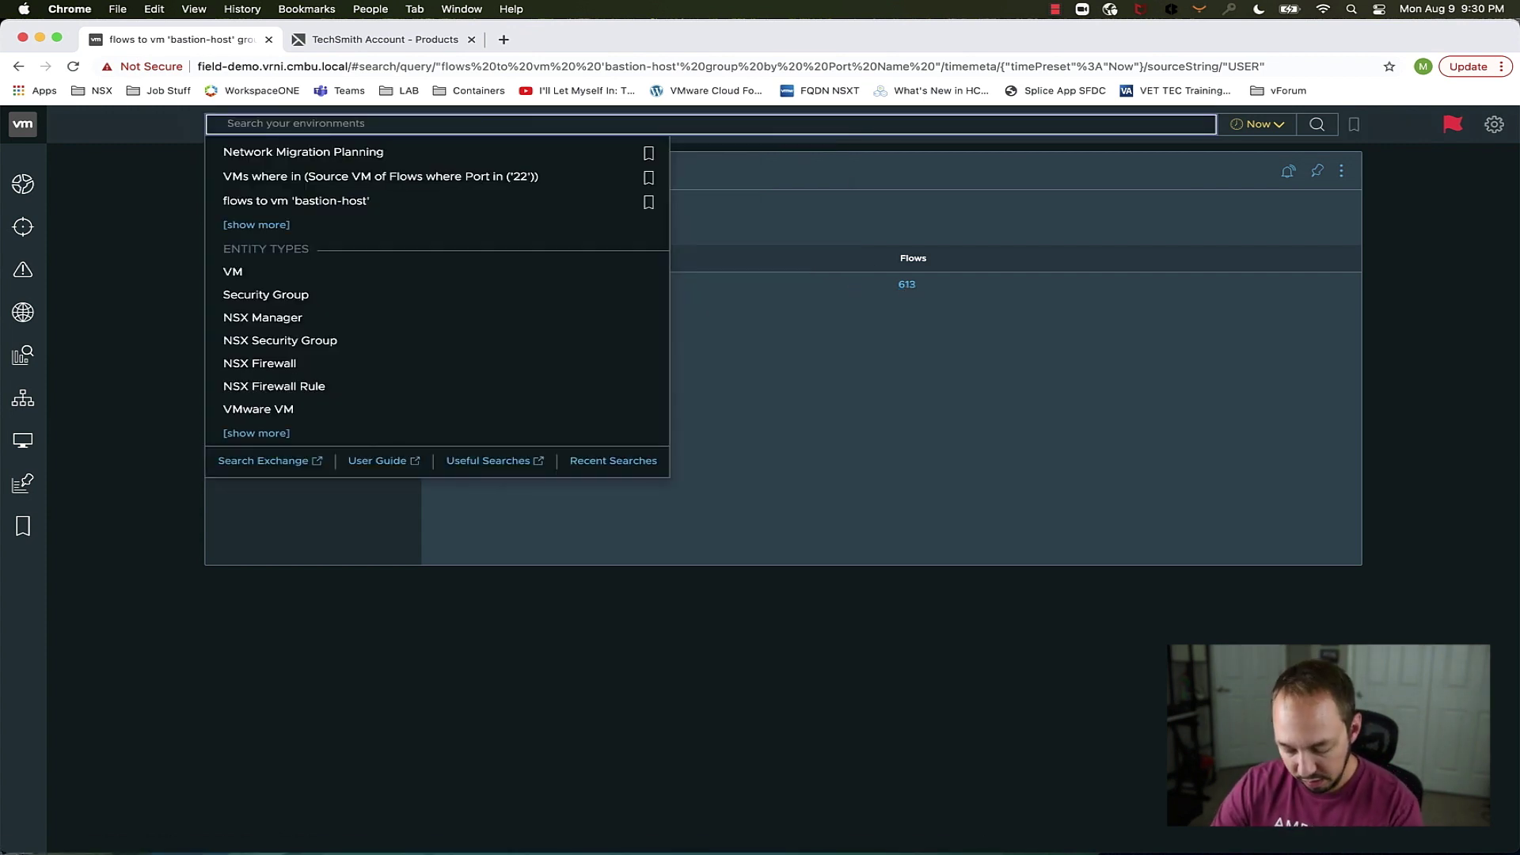
pyautogui.write('vm')
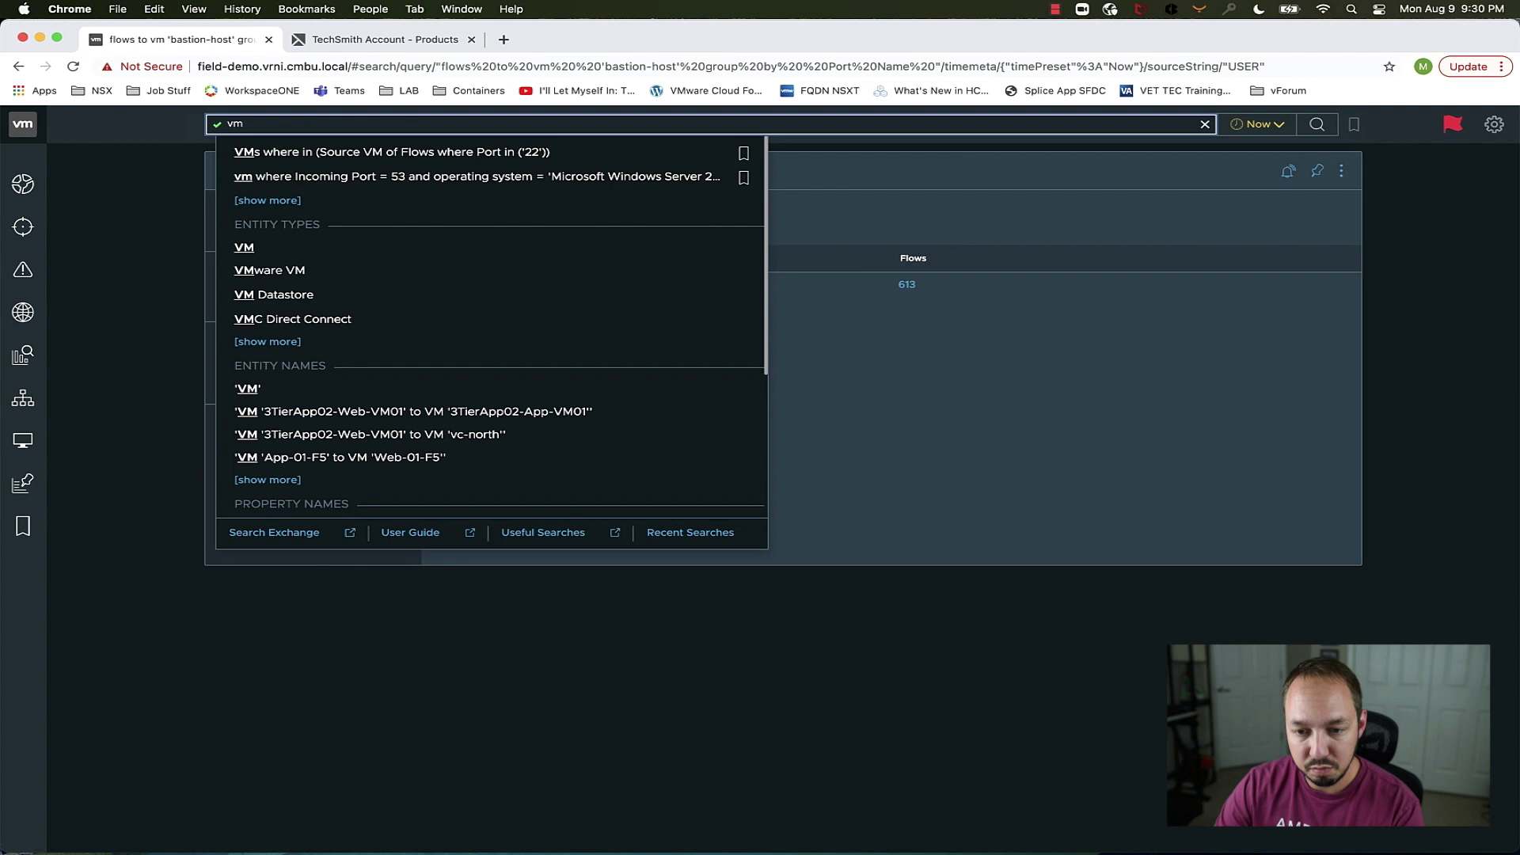
pyautogui.write(' where incoming')
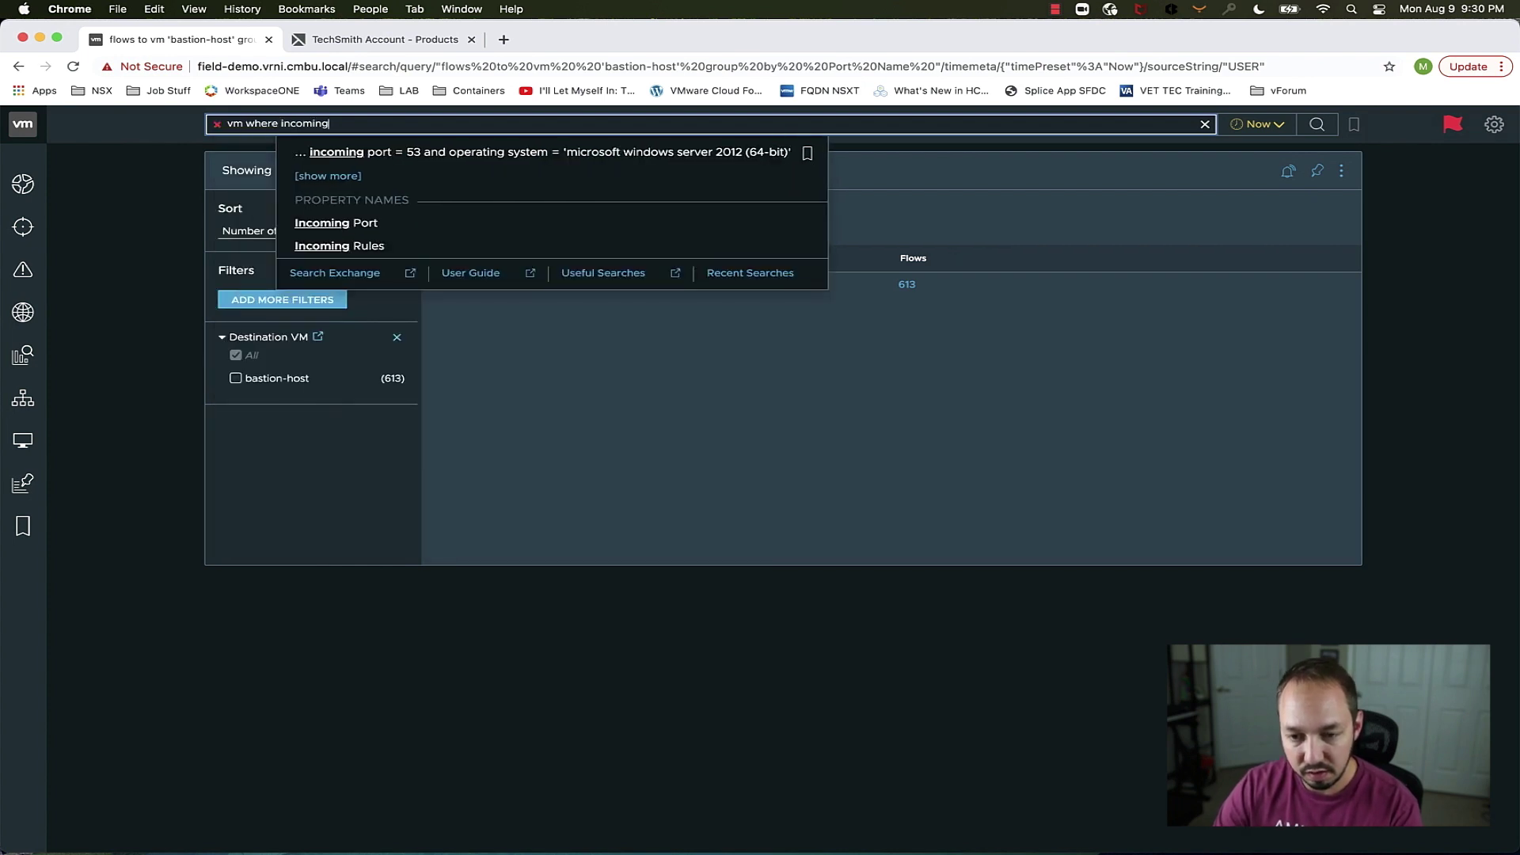
pyautogui.write(' port = 53')
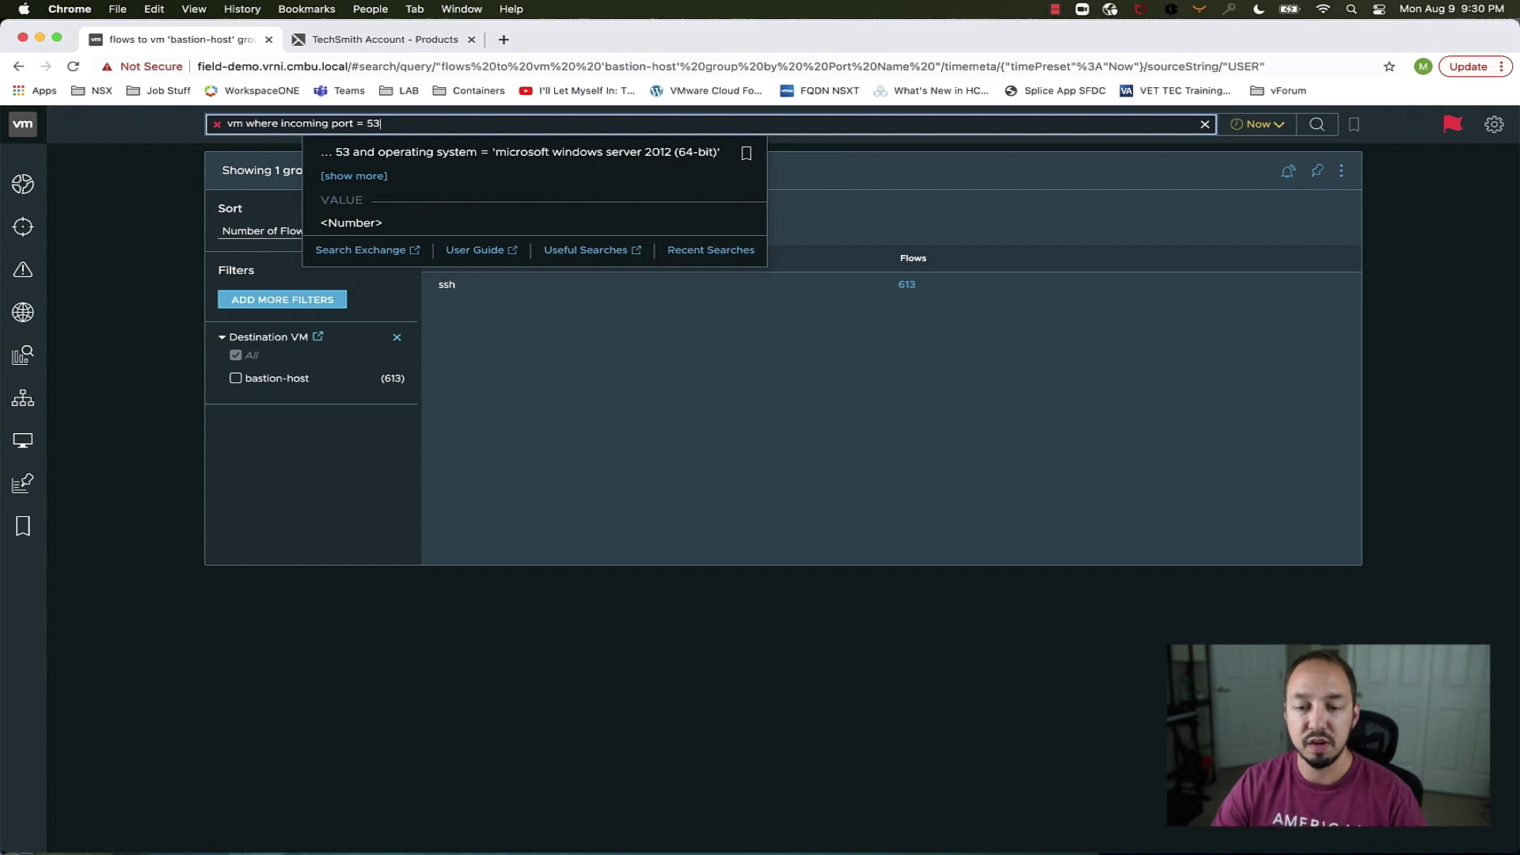
pyautogui.press('Return')
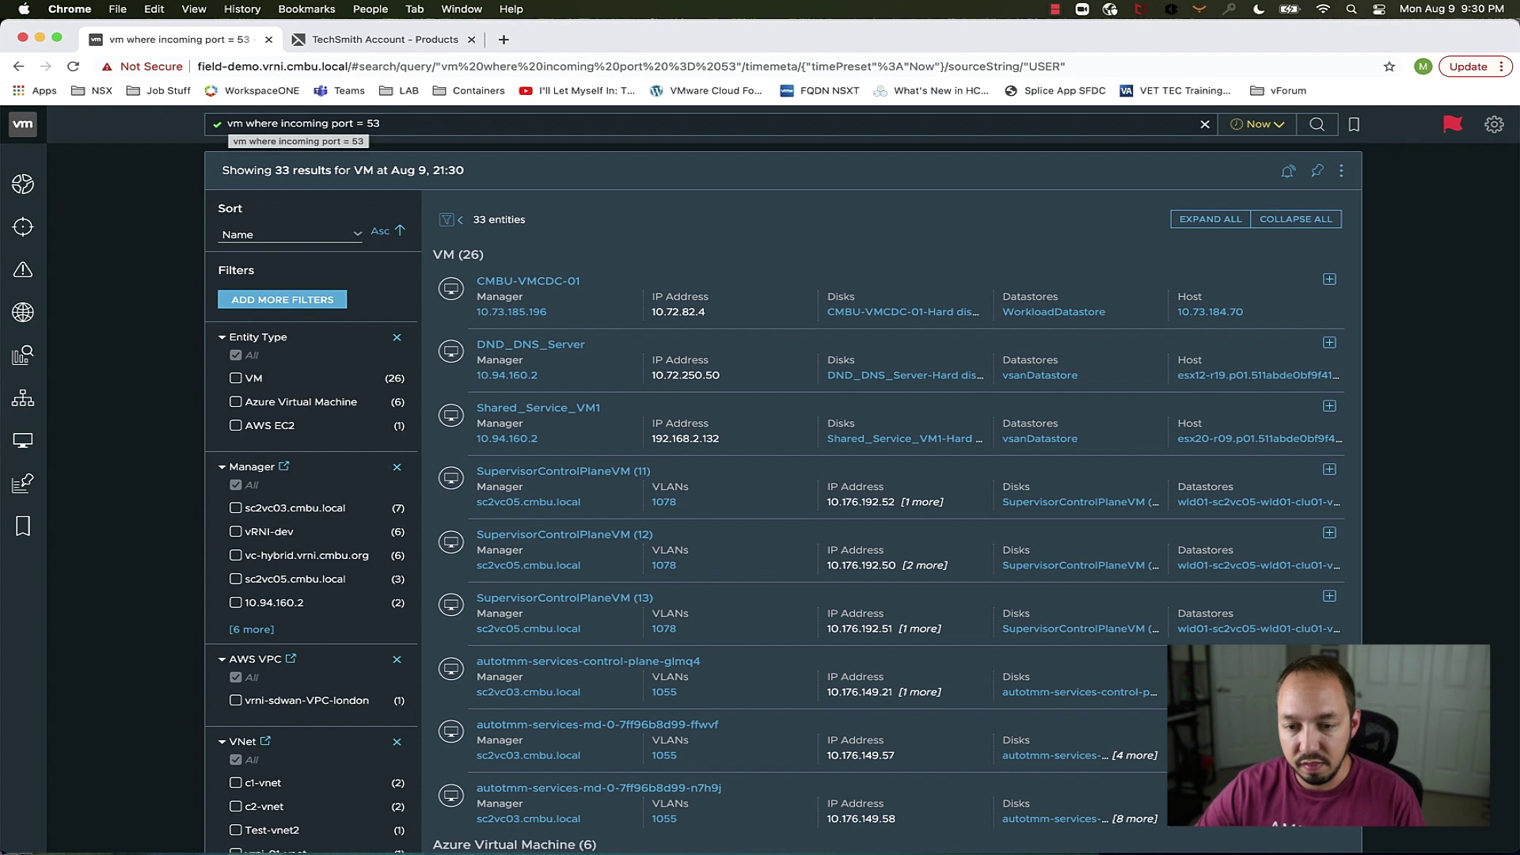
# Add the filter Operating System = 'Microsoft Windows Server 2016 or later (64-bit)', leaving 8 VMs.
pyautogui.click(409, 128)
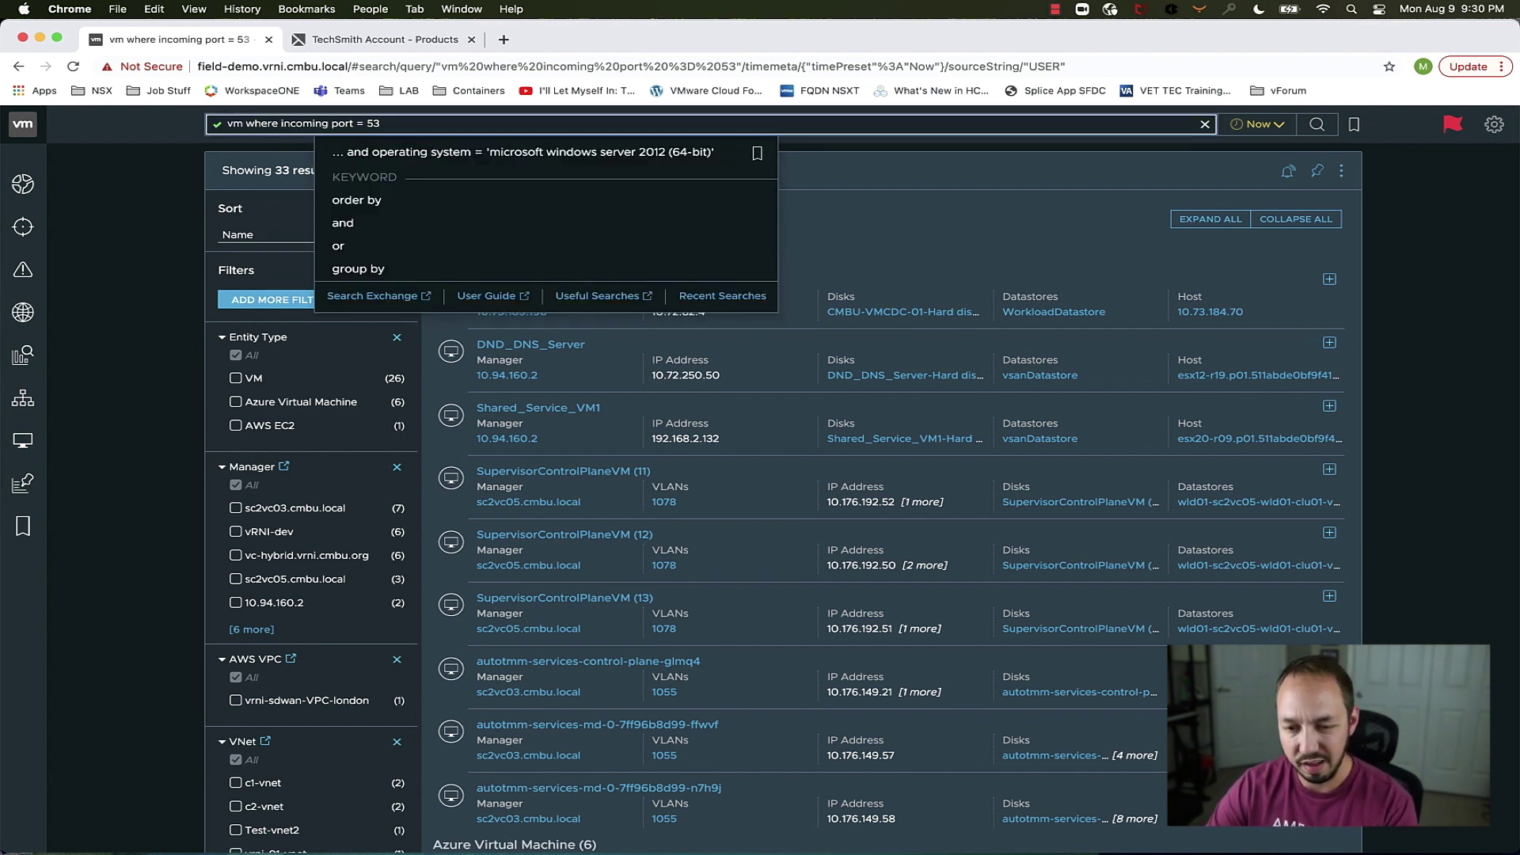
pyautogui.write('and ')
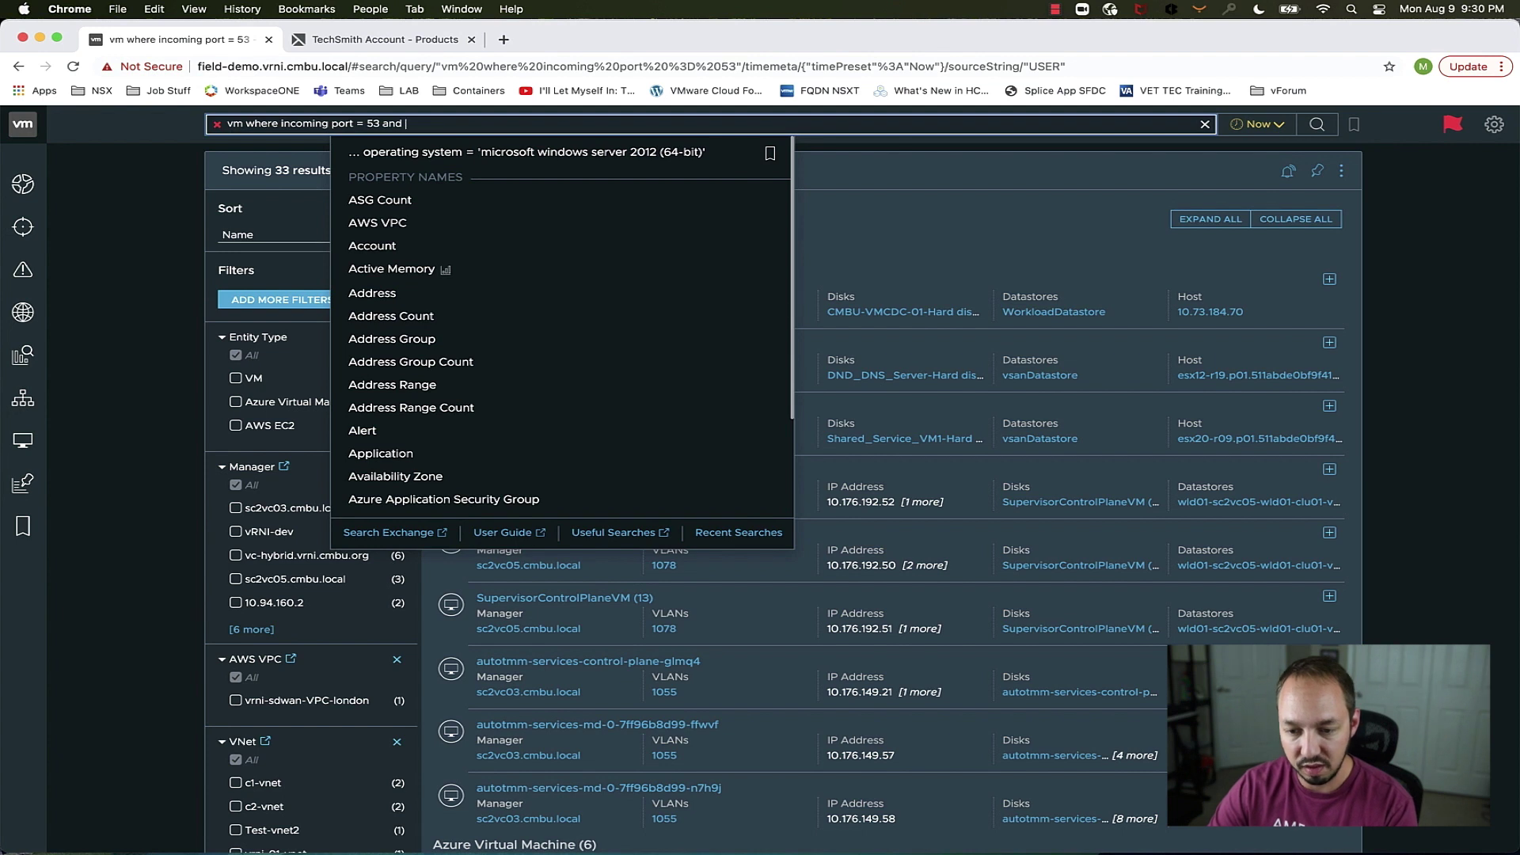
pyautogui.write('oper')
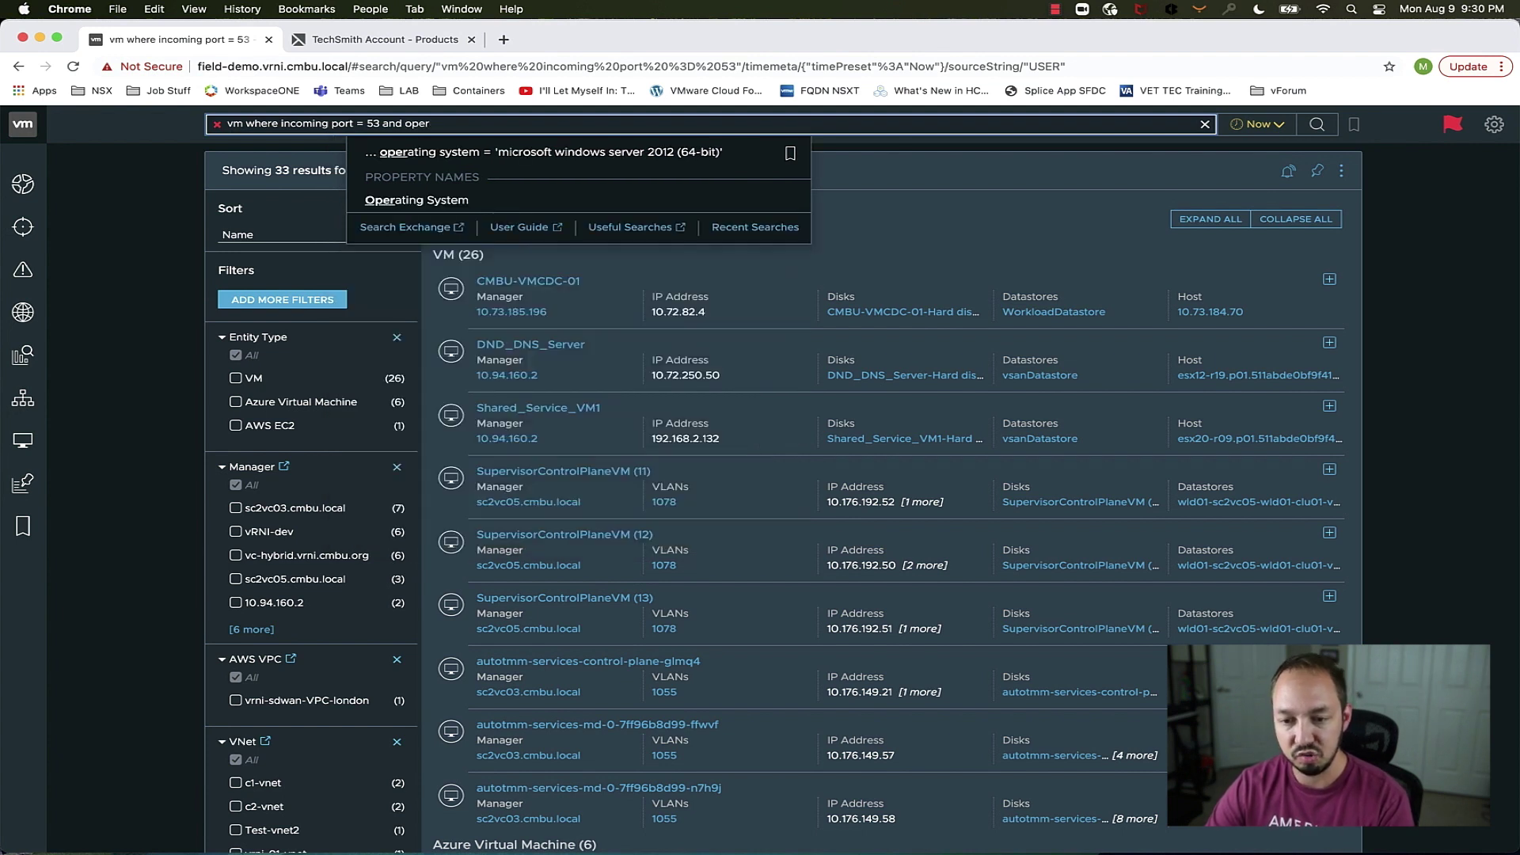
pyautogui.press('Down')
pyautogui.press('Down')
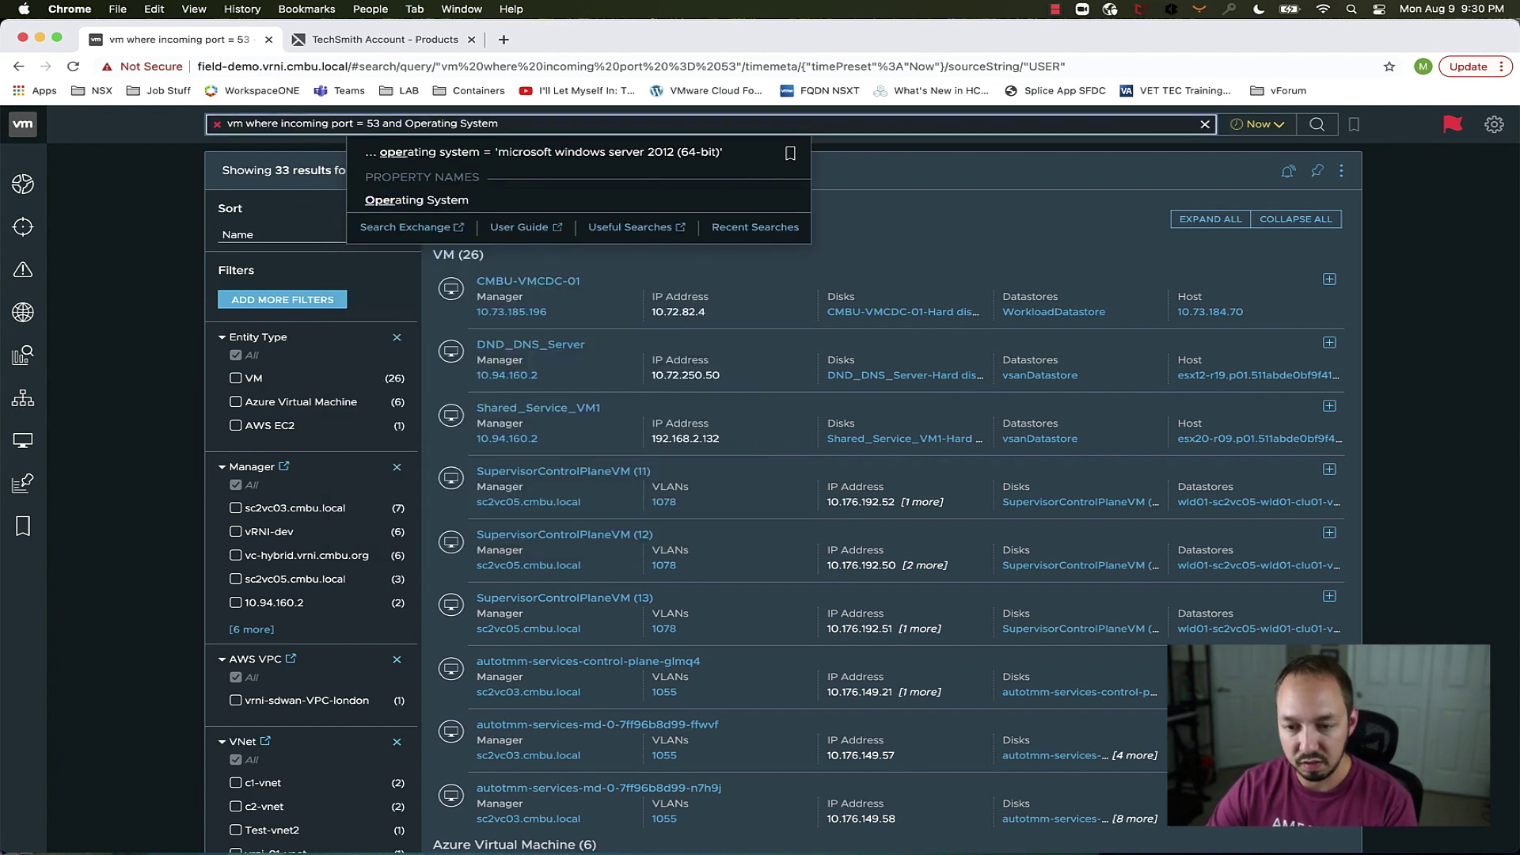
pyautogui.write('=')
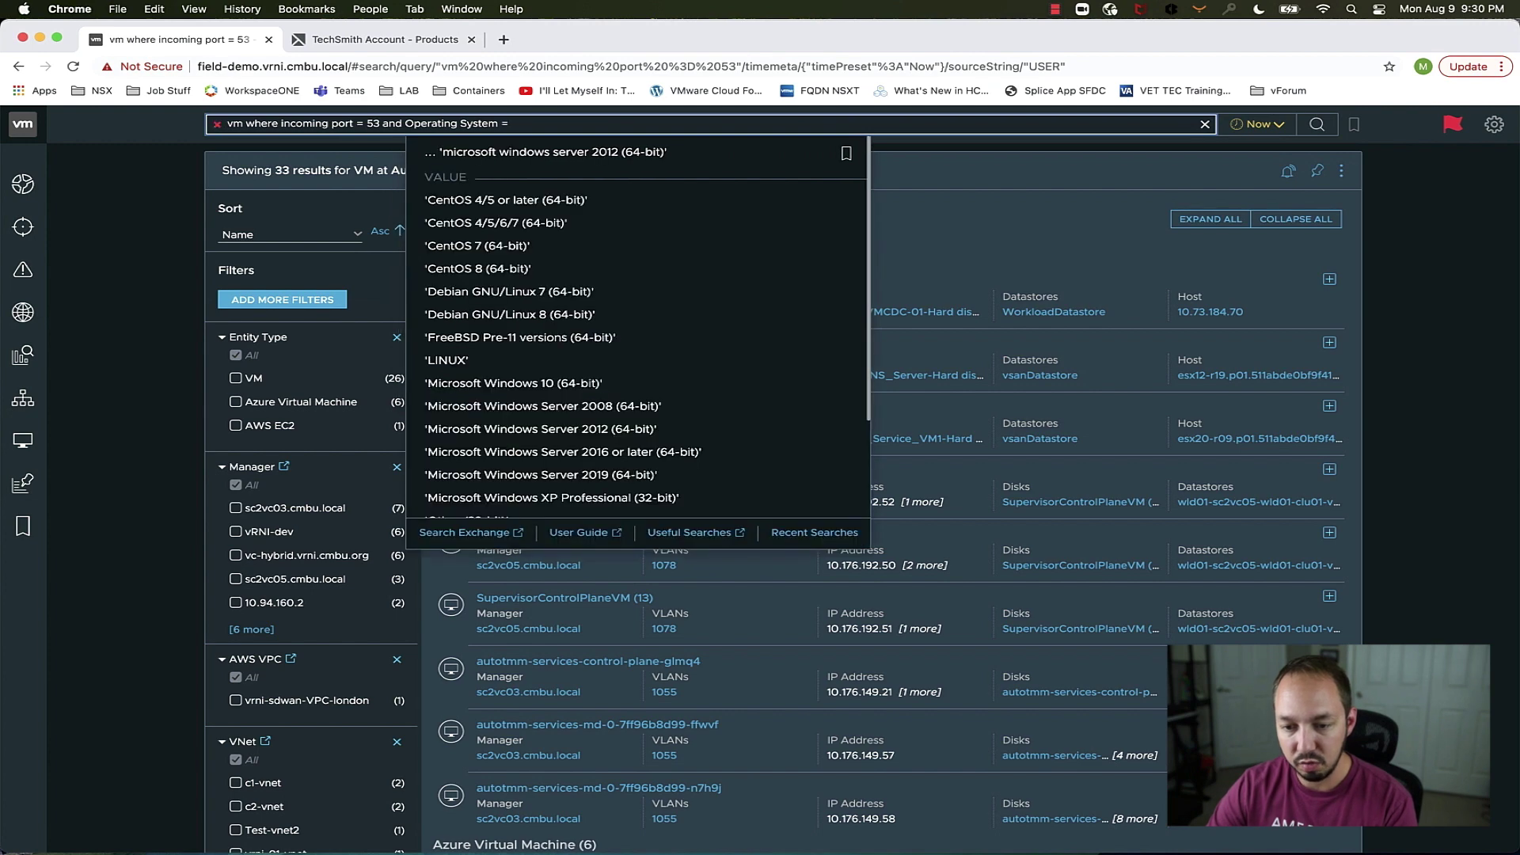
pyautogui.scroll(-3, 546, 301)
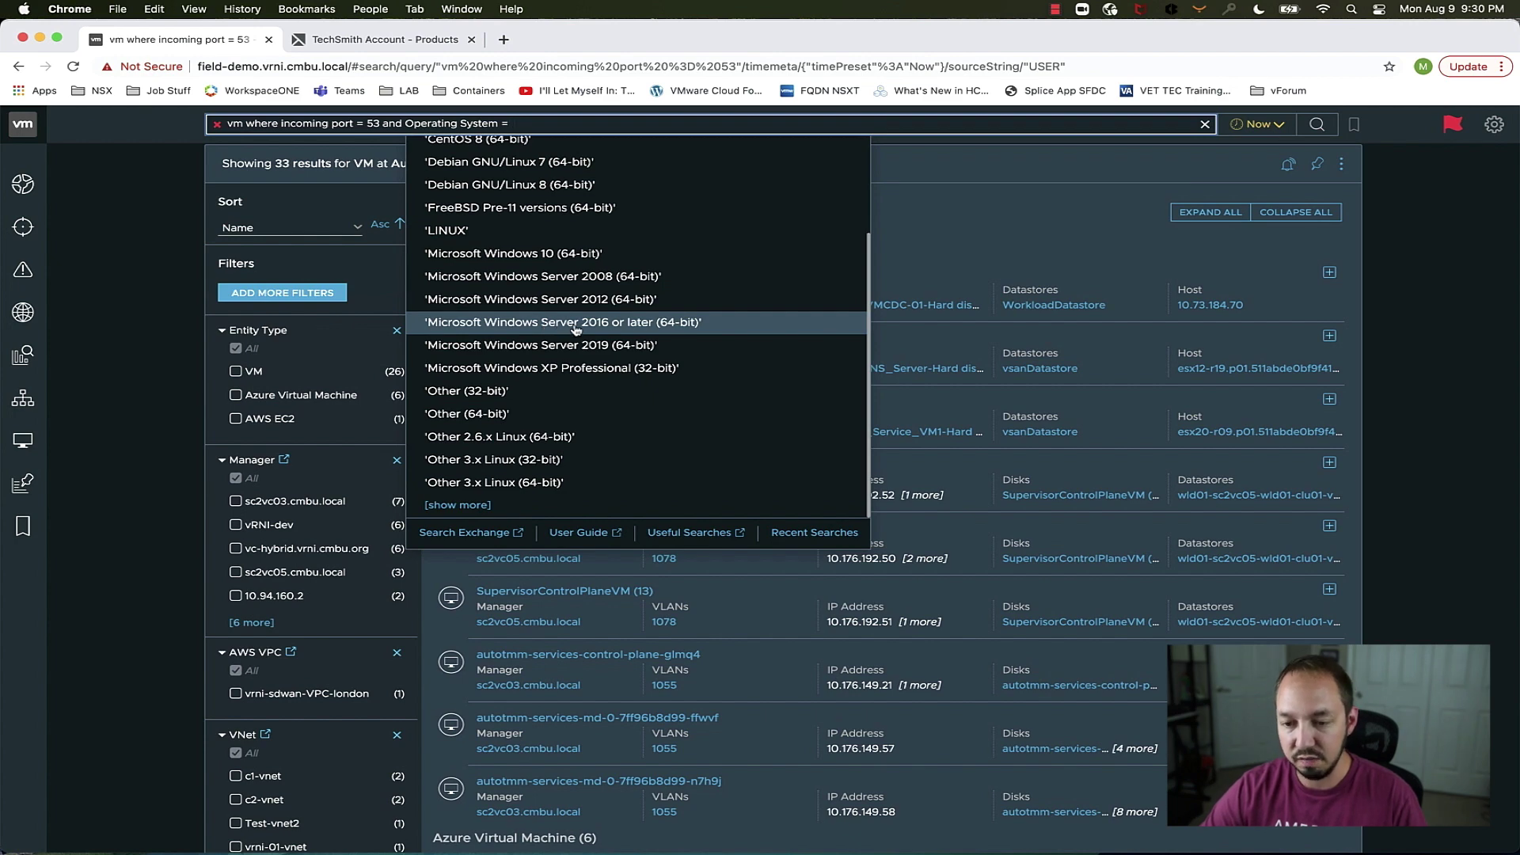
pyautogui.click(576, 330)
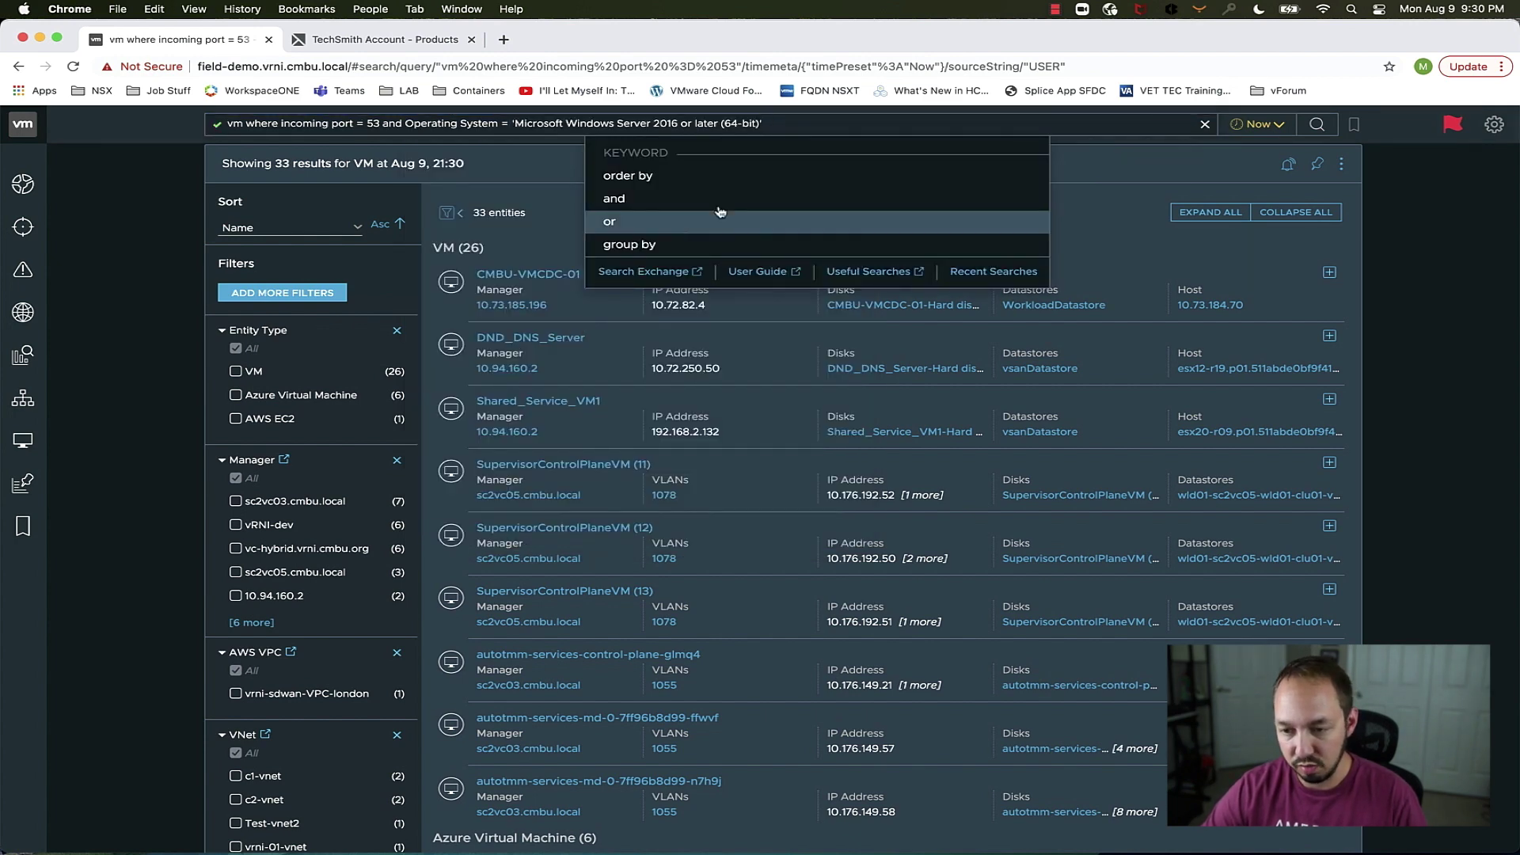
pyautogui.press('Return')
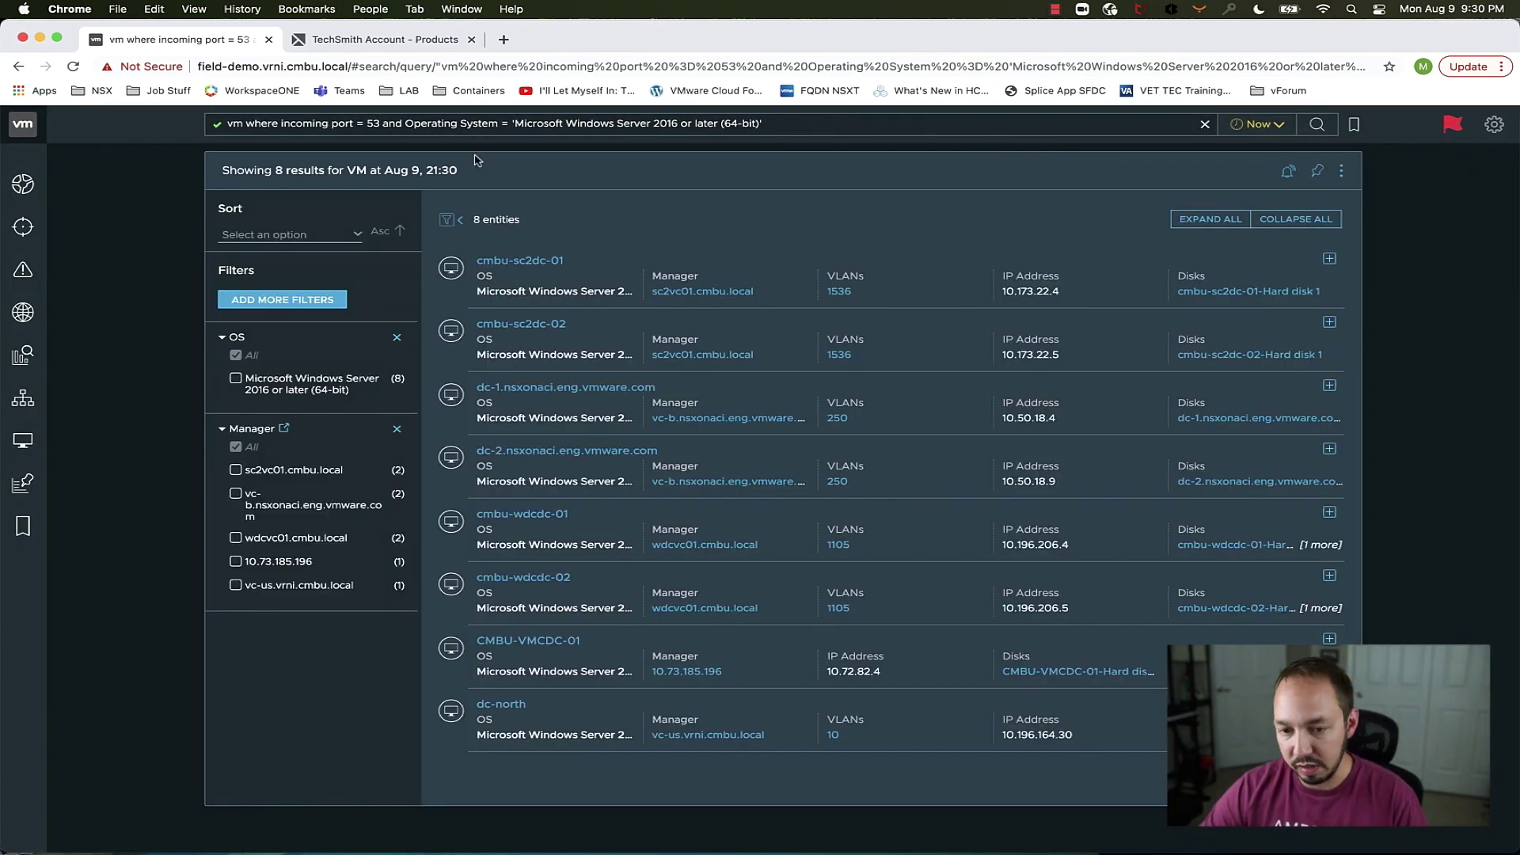
# Replace the query with "flows where Source Country = 'South Korea'", returning 1087 flows.
pyautogui.click(780, 129)
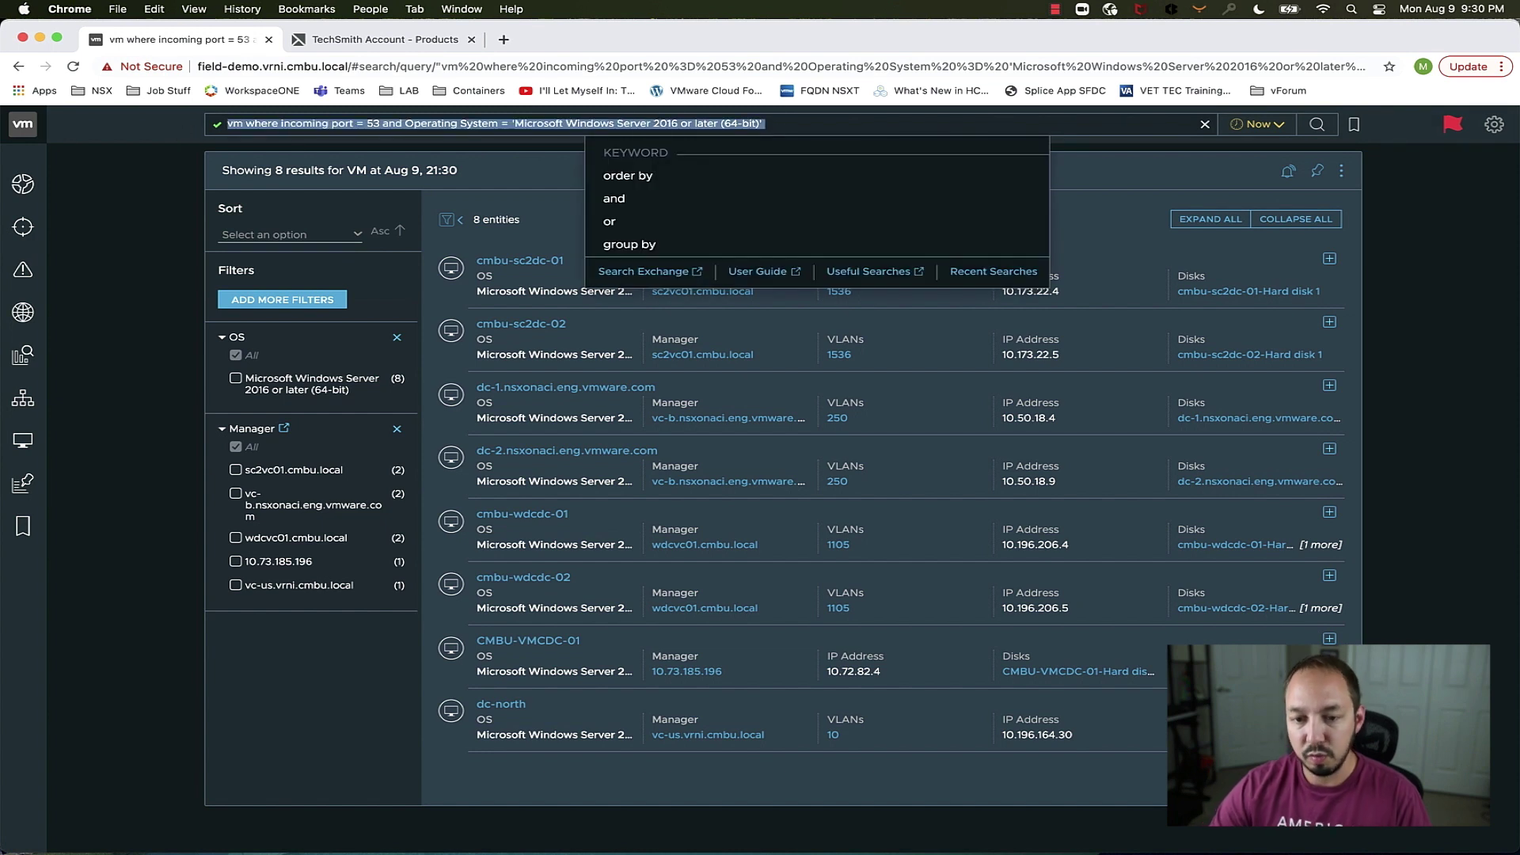
pyautogui.press('super+a')
pyautogui.press('BackSpace')
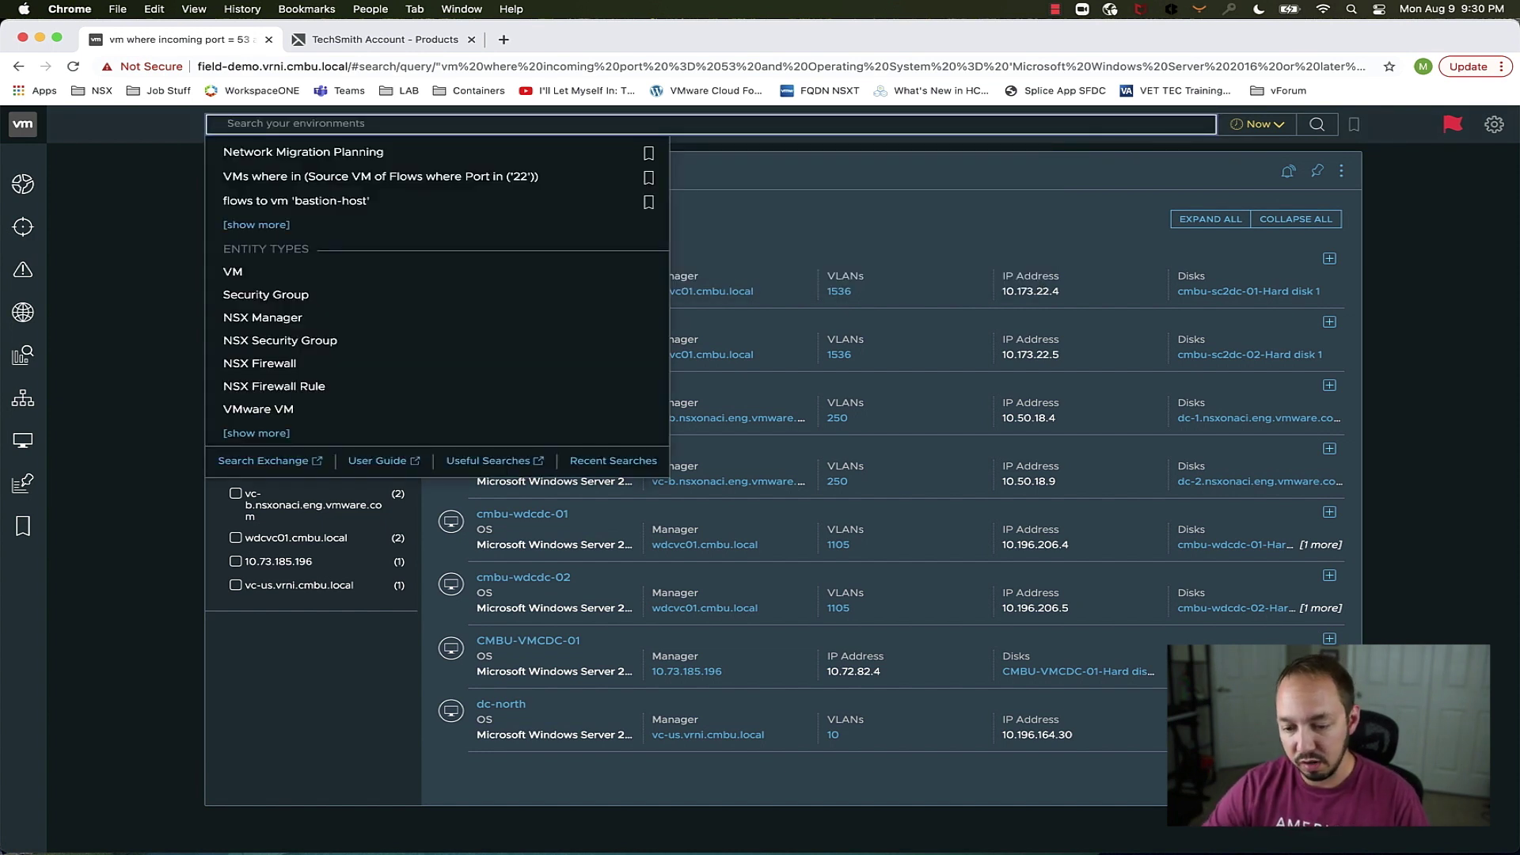
pyautogui.write('fl')
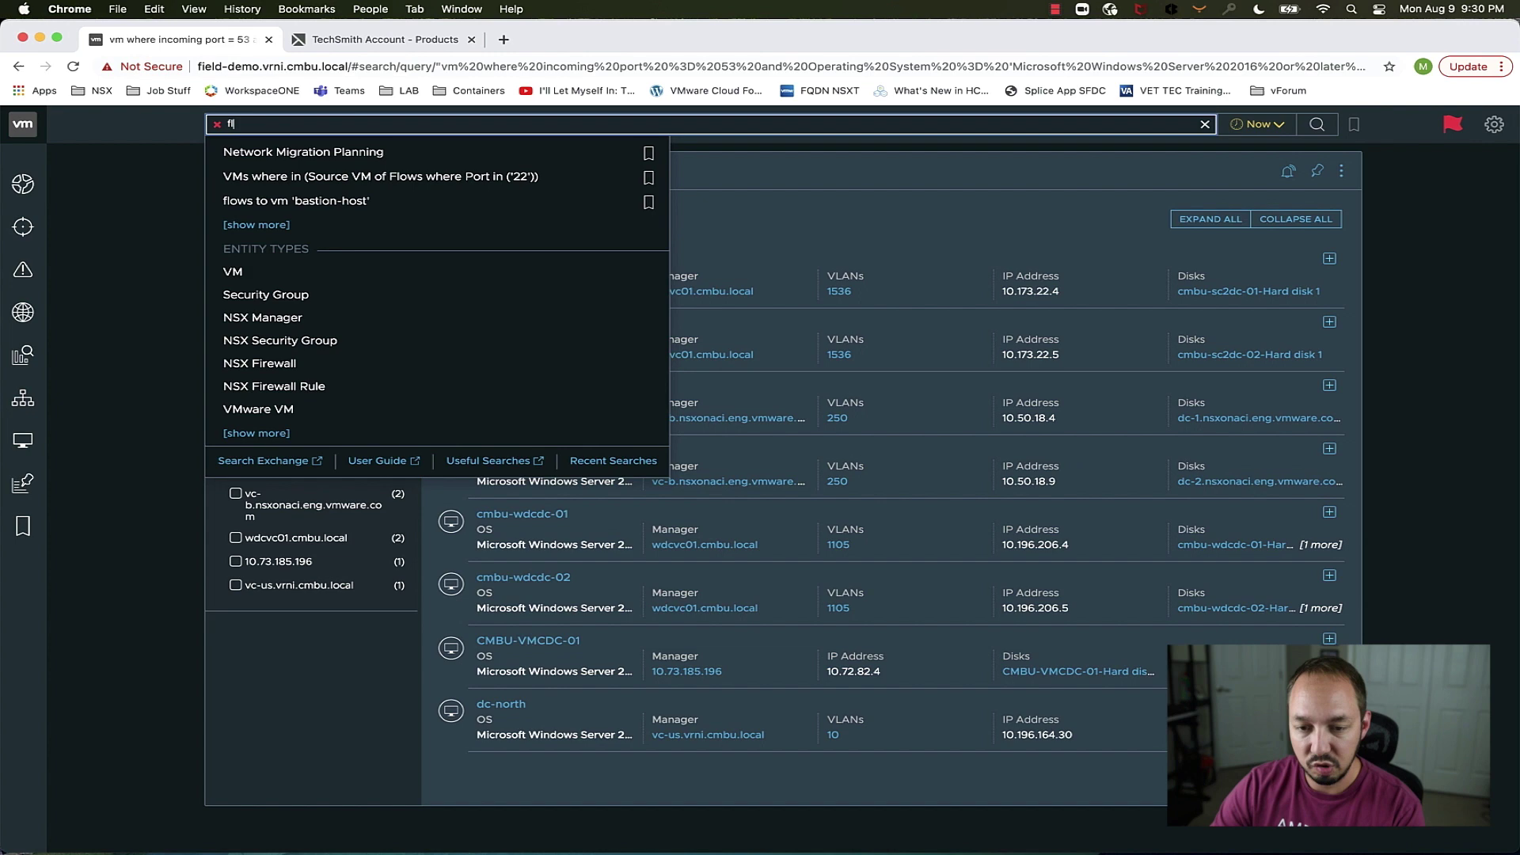
pyautogui.write('ows where ')
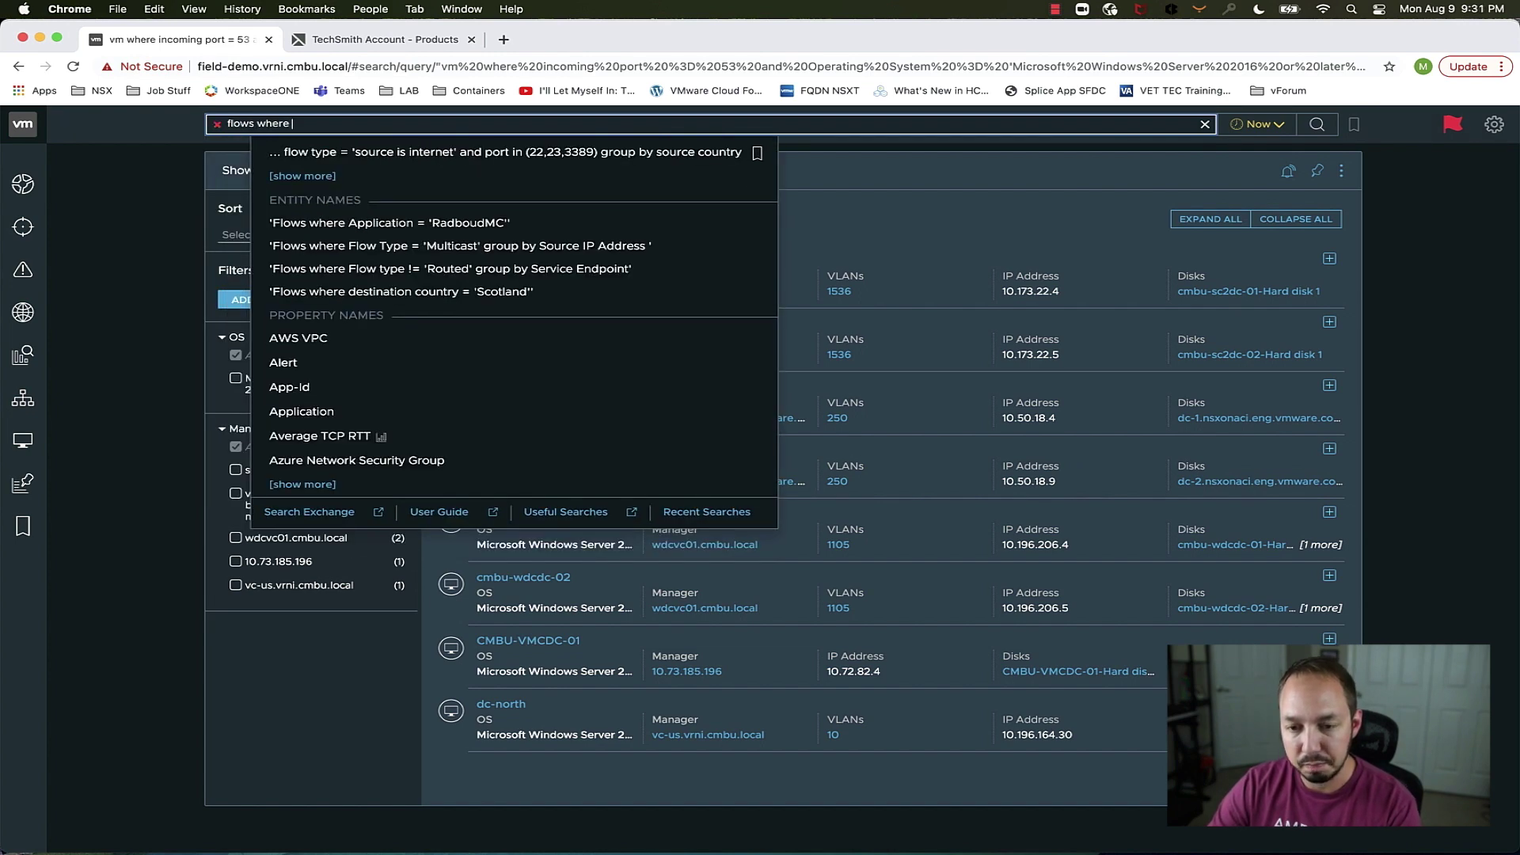
pyautogui.write('Source')
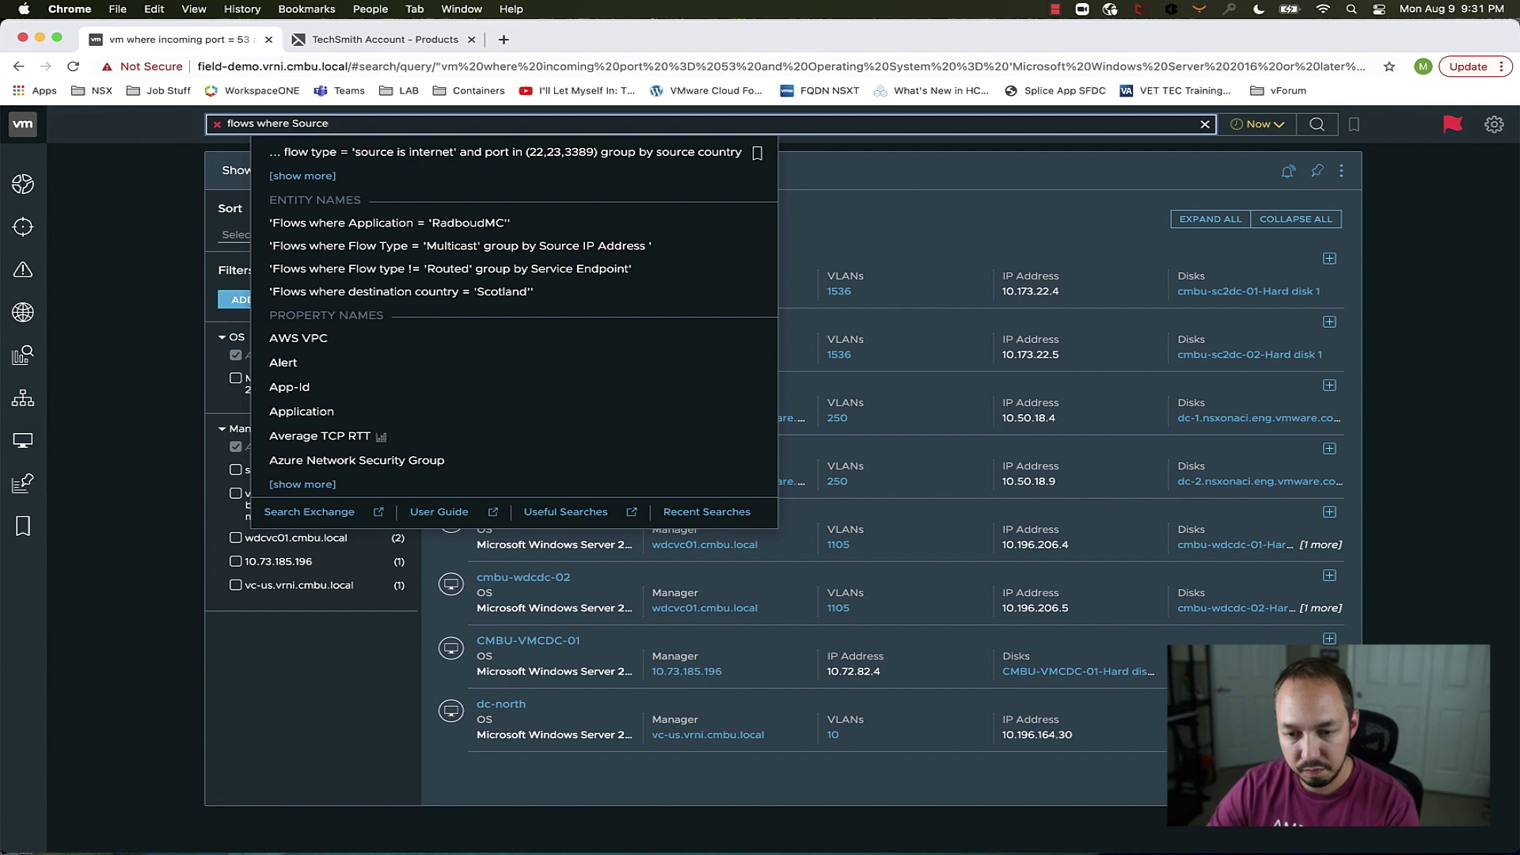
pyautogui.write(' Country ')
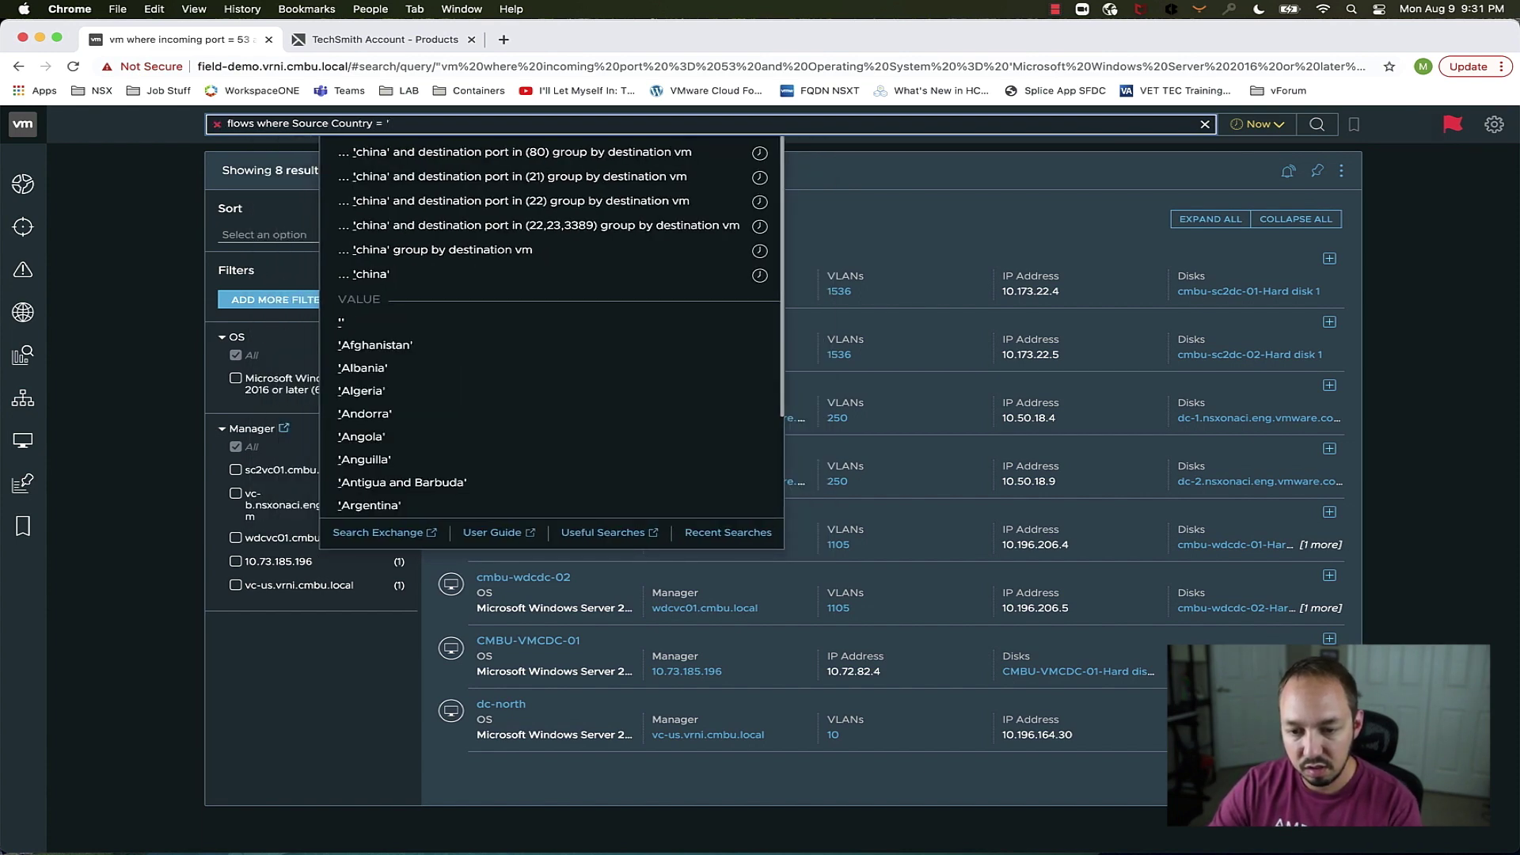
pyautogui.write("= '")
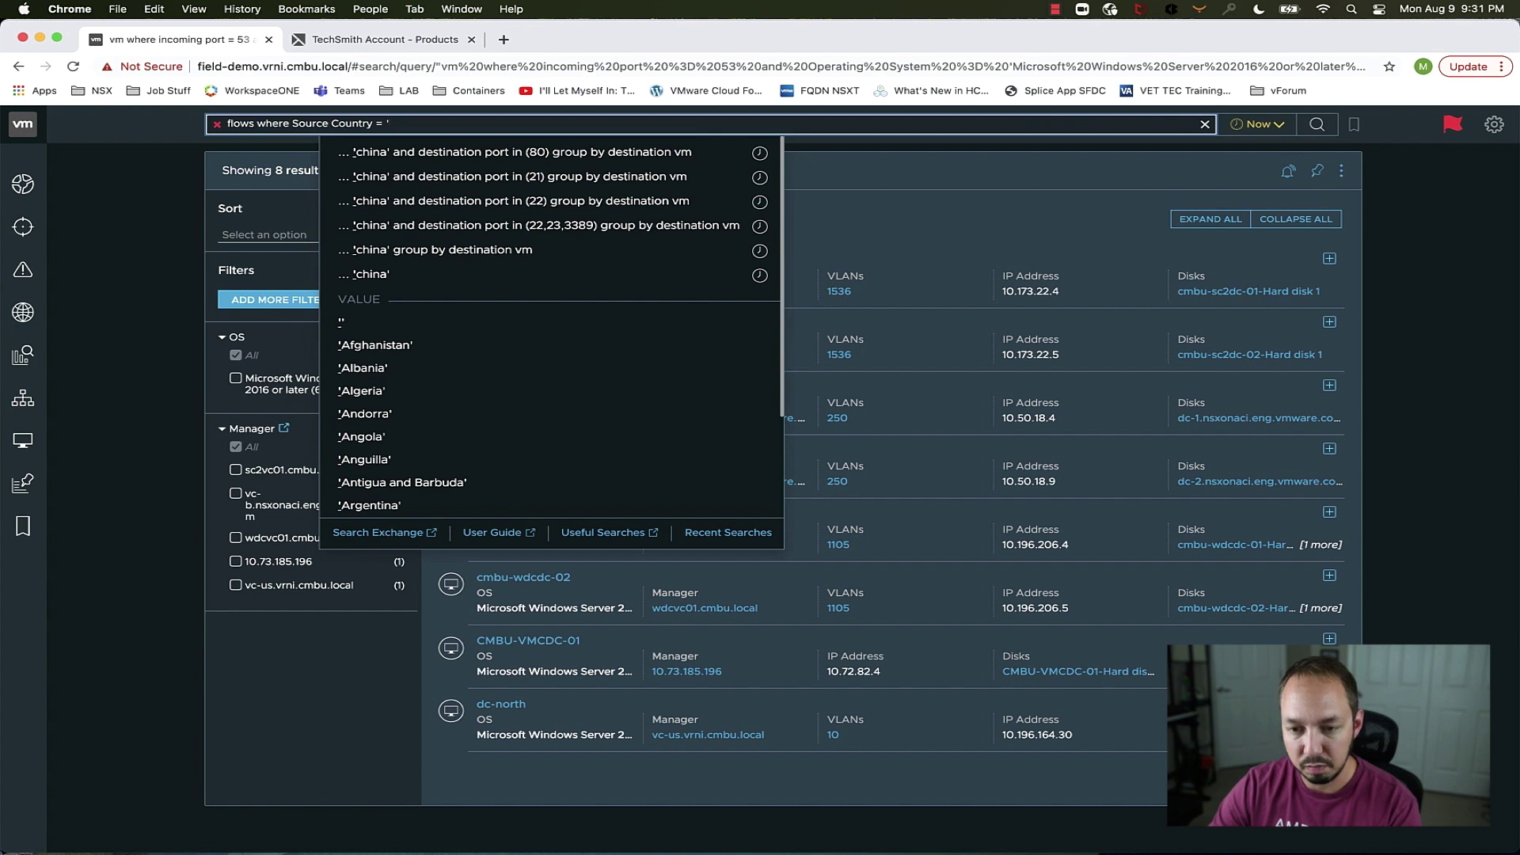
pyautogui.write('South K')
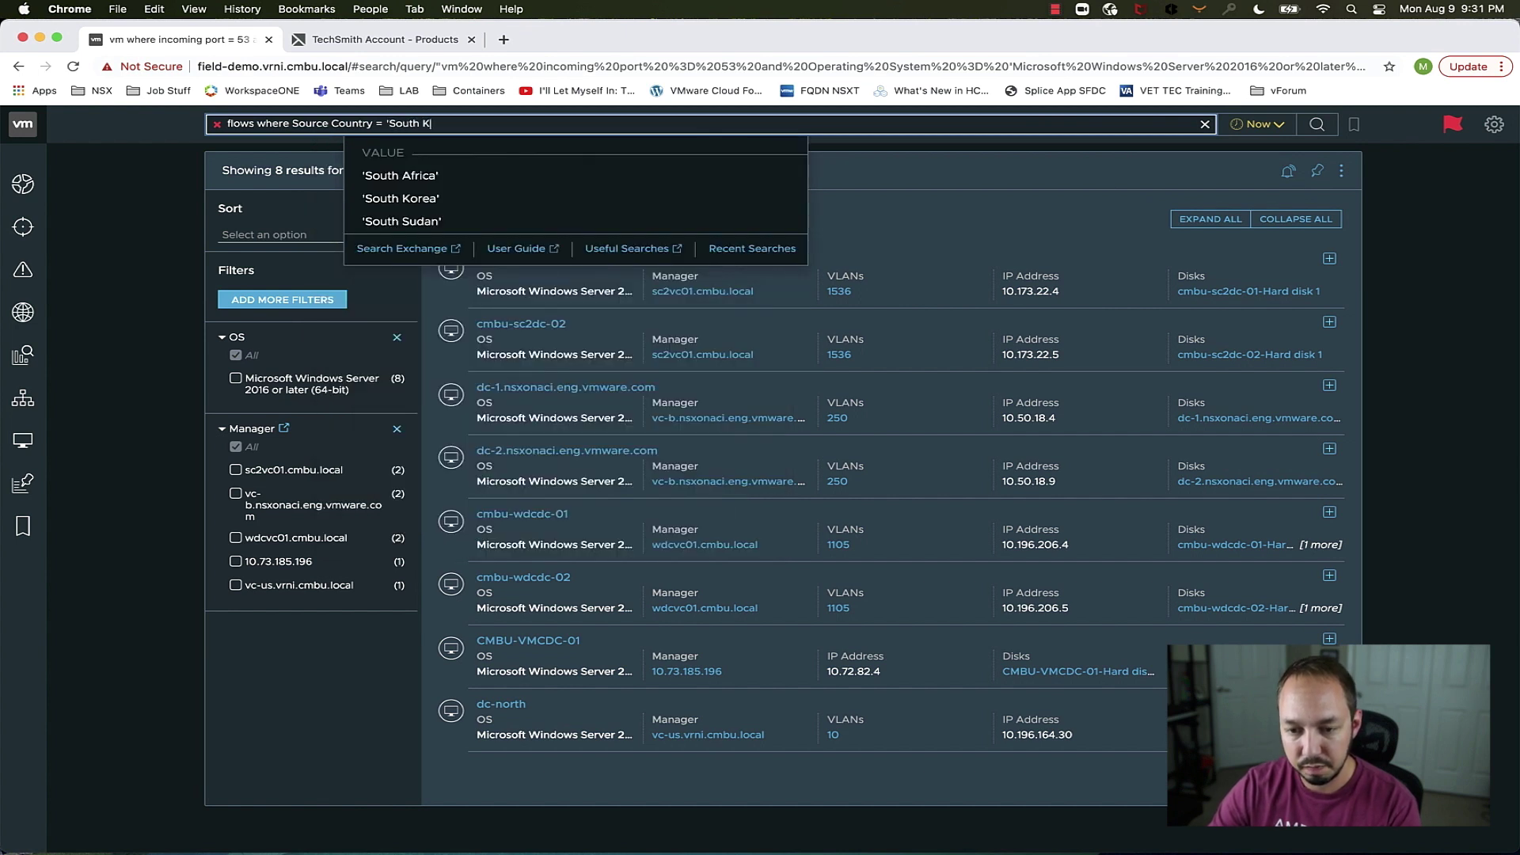
pyautogui.click(414, 174)
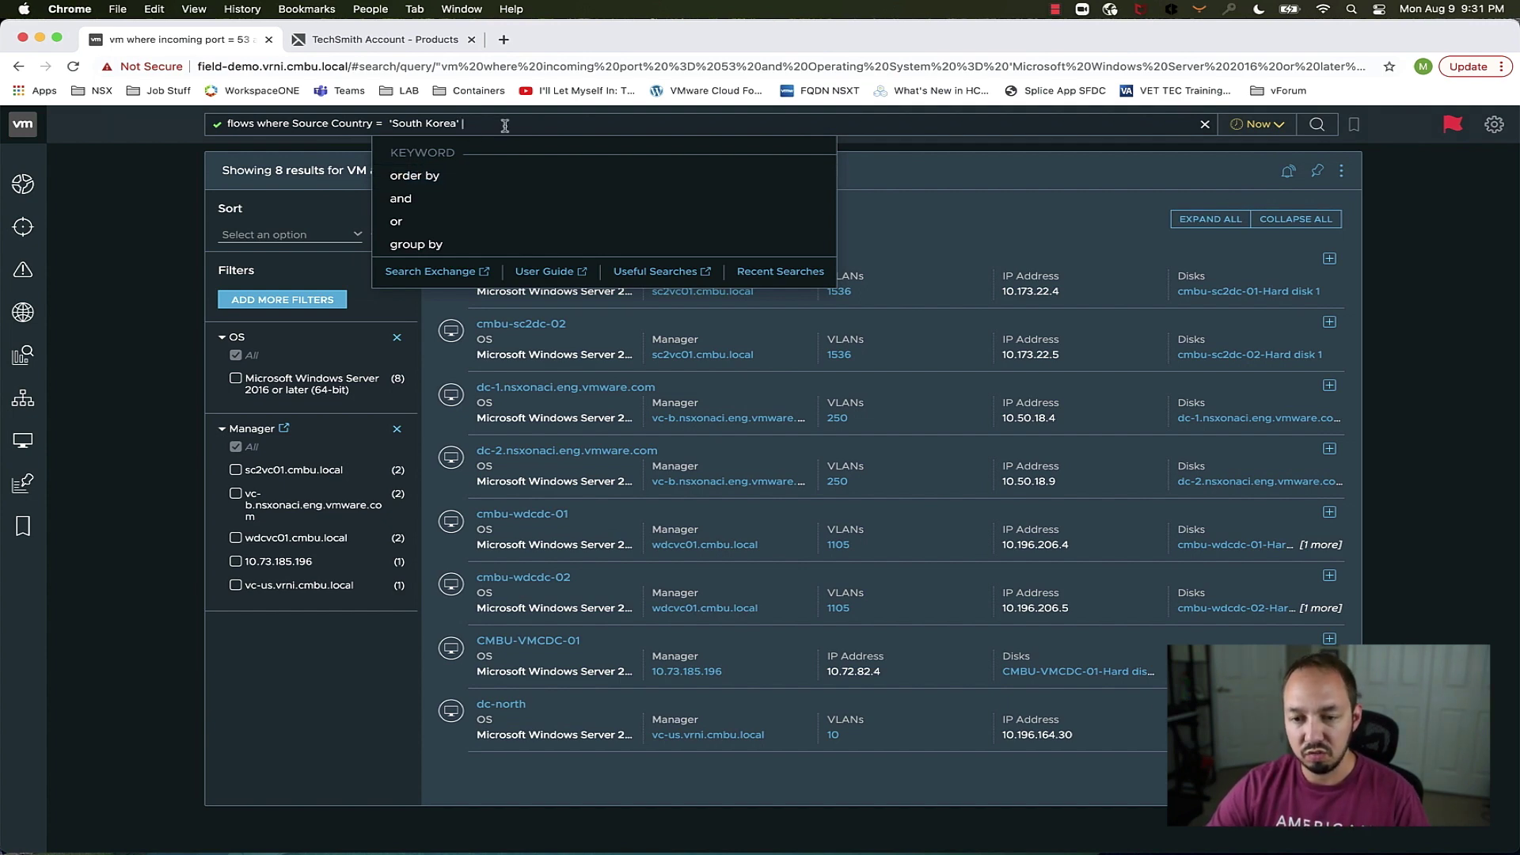
pyautogui.press('Return')
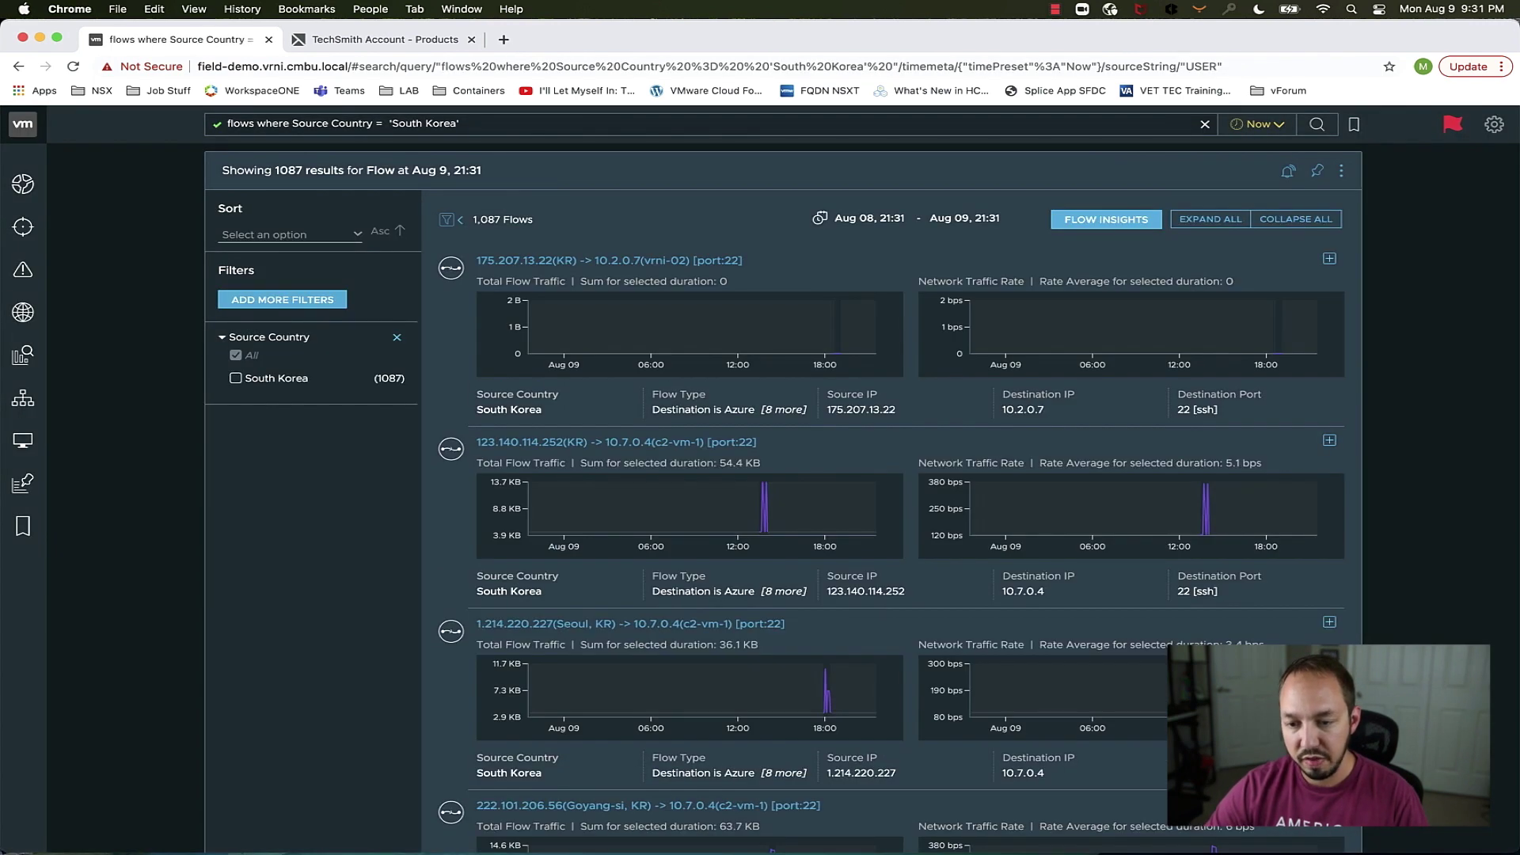
# Append 'group by Destination VM' to the South Korea flows query, producing 77 groups.
pyautogui.click(525, 131)
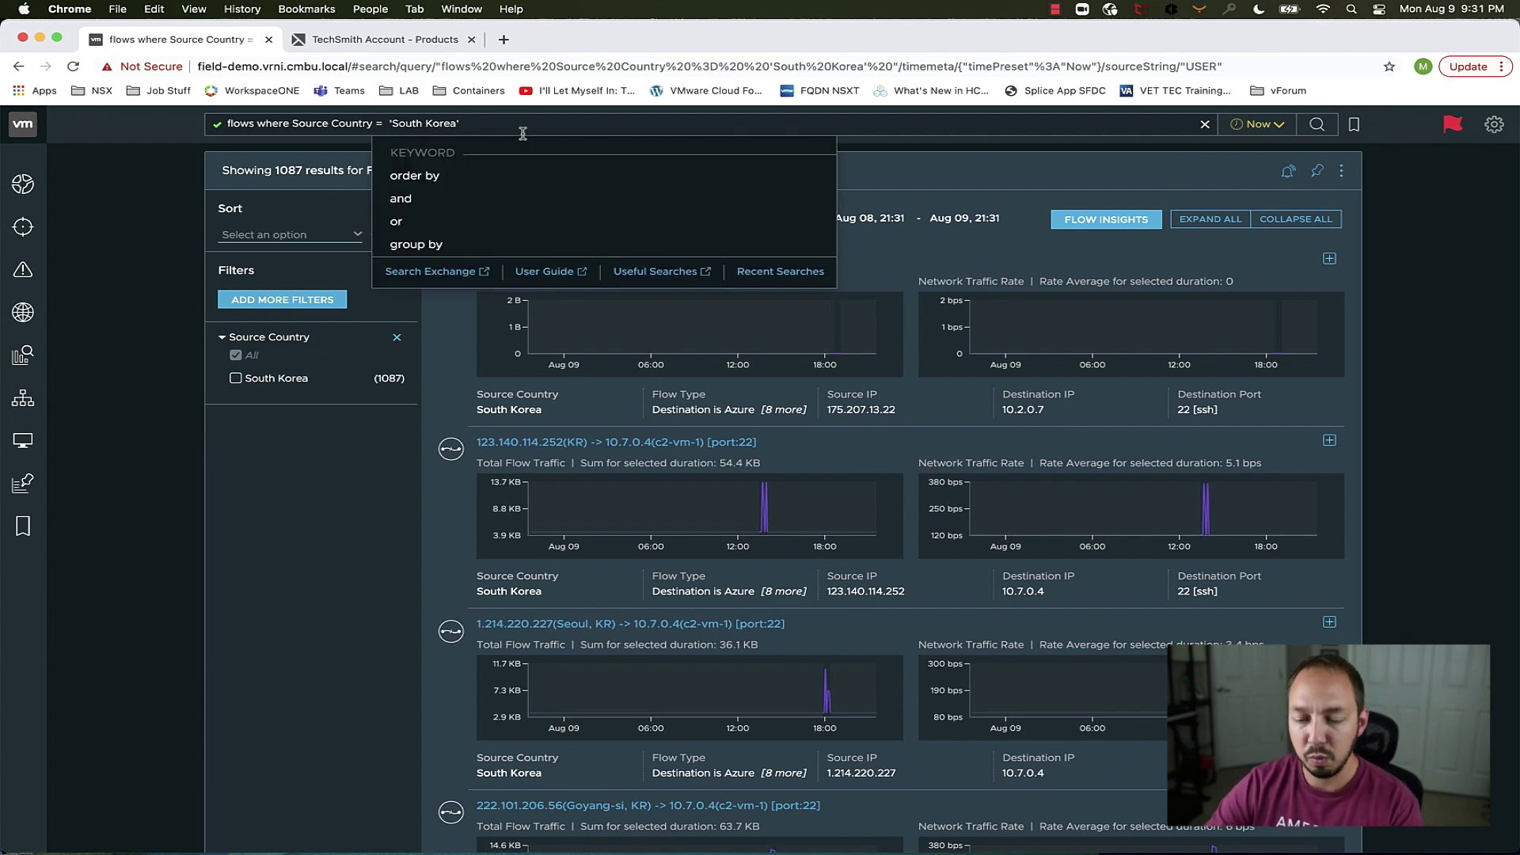
pyautogui.write('gorup')
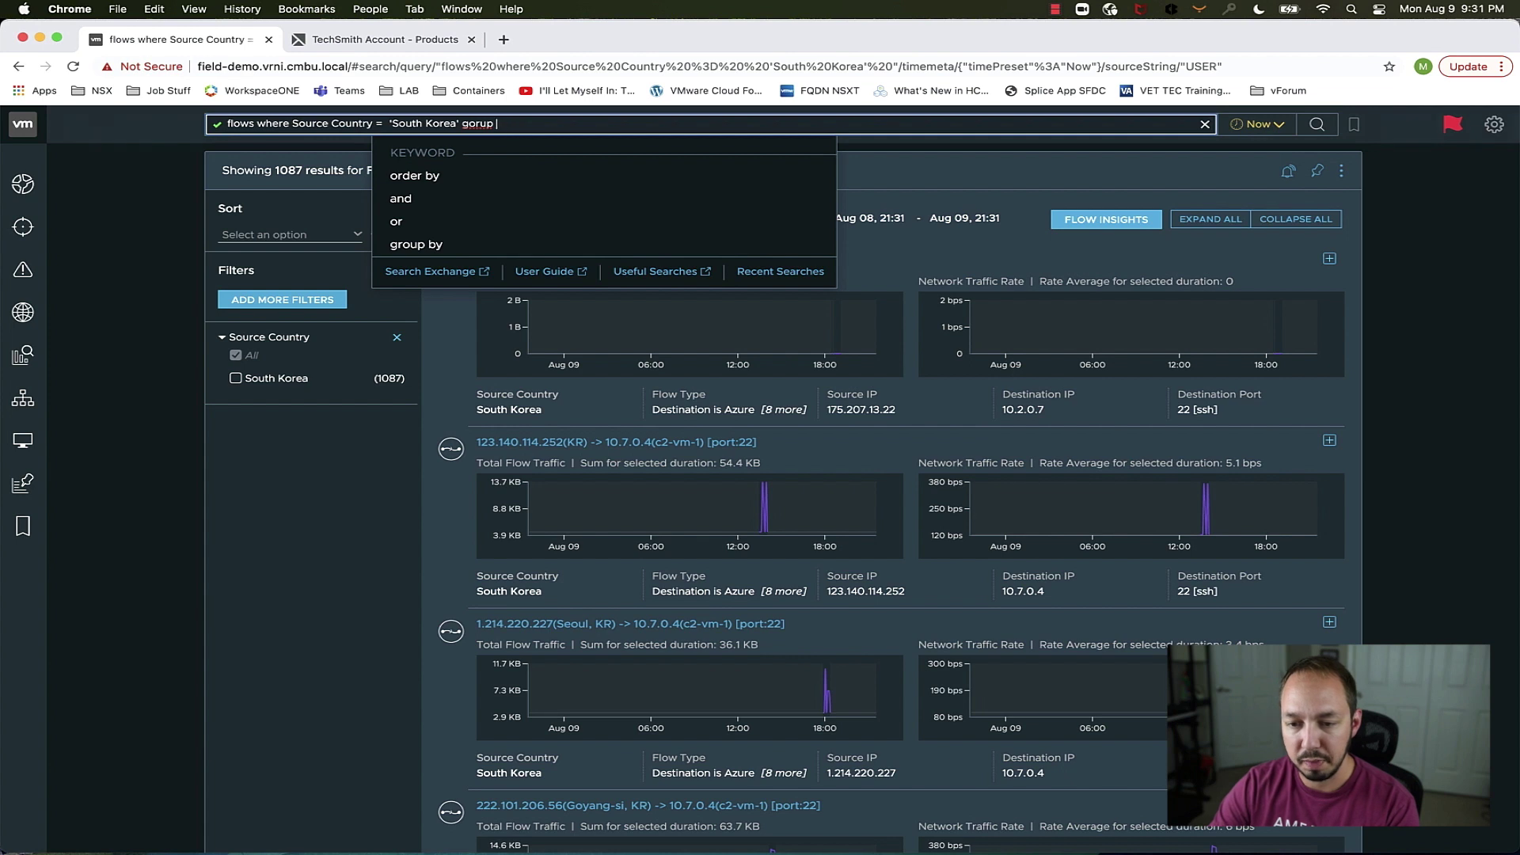
pyautogui.press('BackSpace')
pyautogui.press('BackSpace')
pyautogui.press('BackSpace')
pyautogui.press('BackSpace')
pyautogui.press('BackSpace')
pyautogui.write('roup by ')
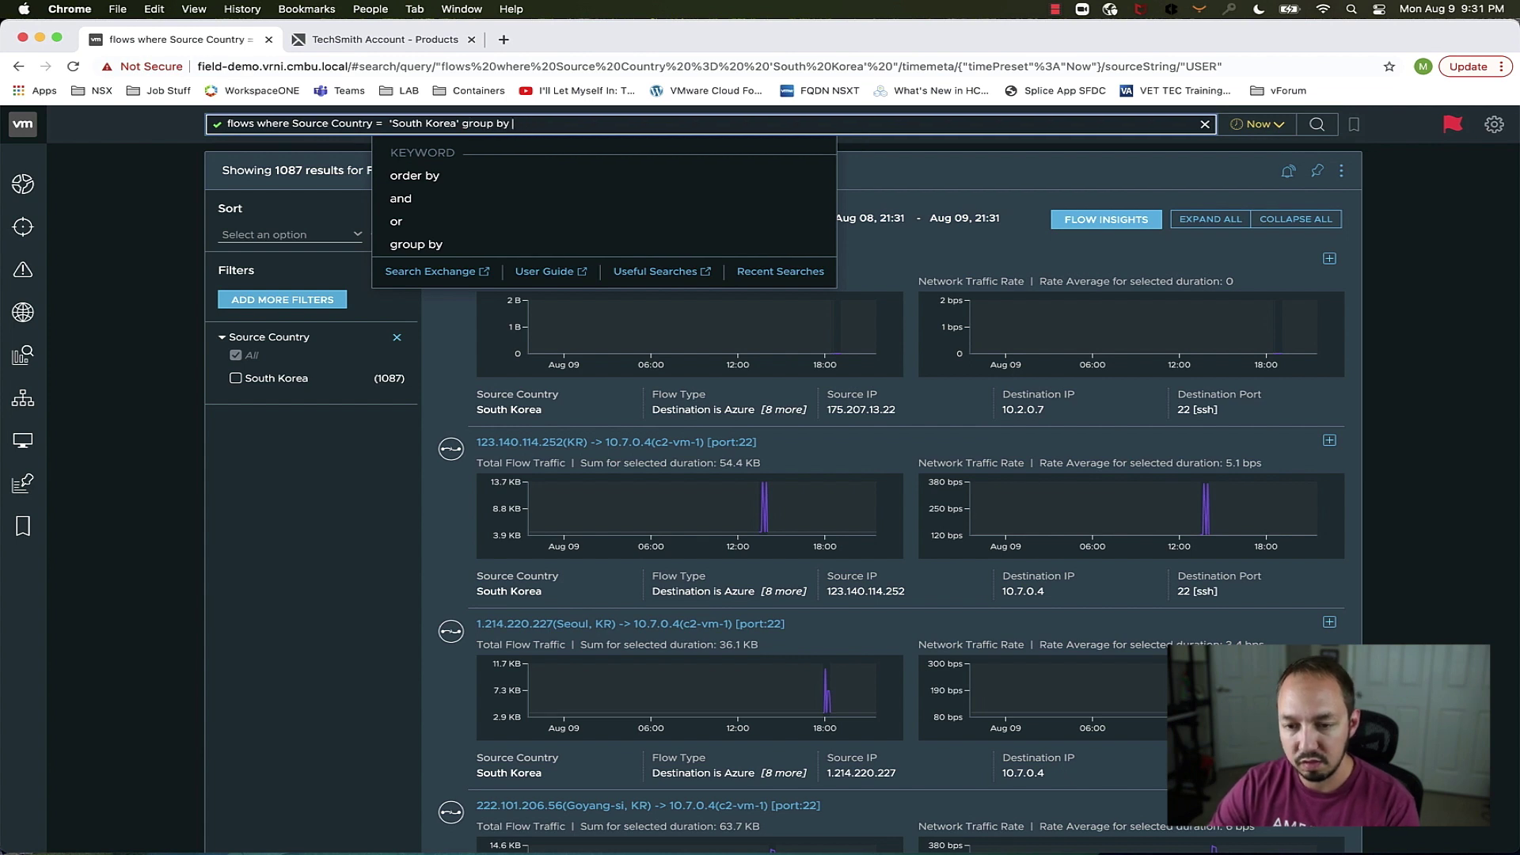
pyautogui.write('Destination')
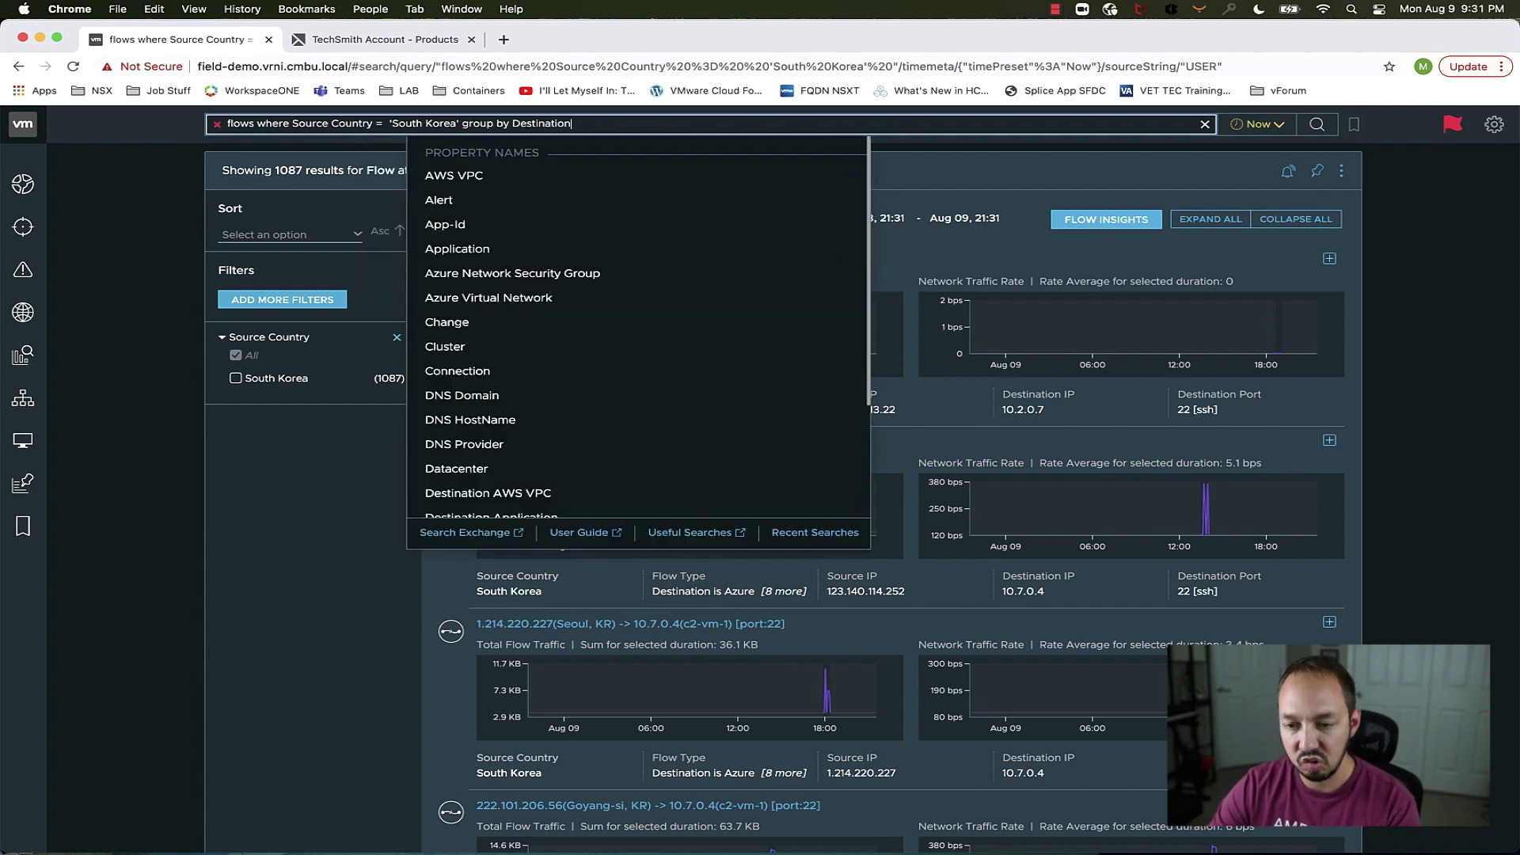
pyautogui.write(' VM')
pyautogui.press('Return')
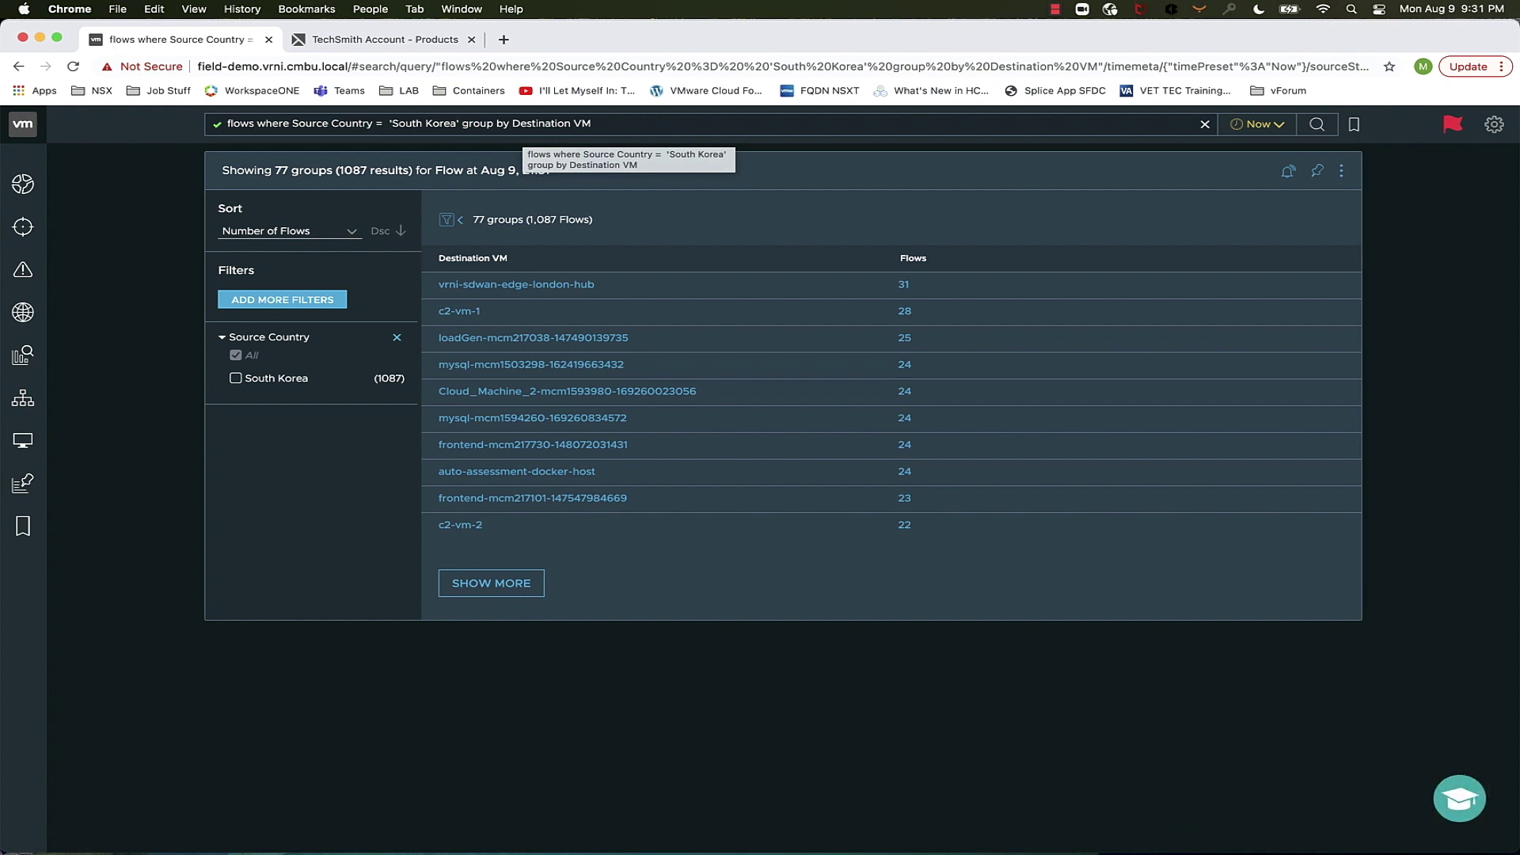
# Replace the query with 'help' to open the Help page.
pyautogui.click(600, 124)
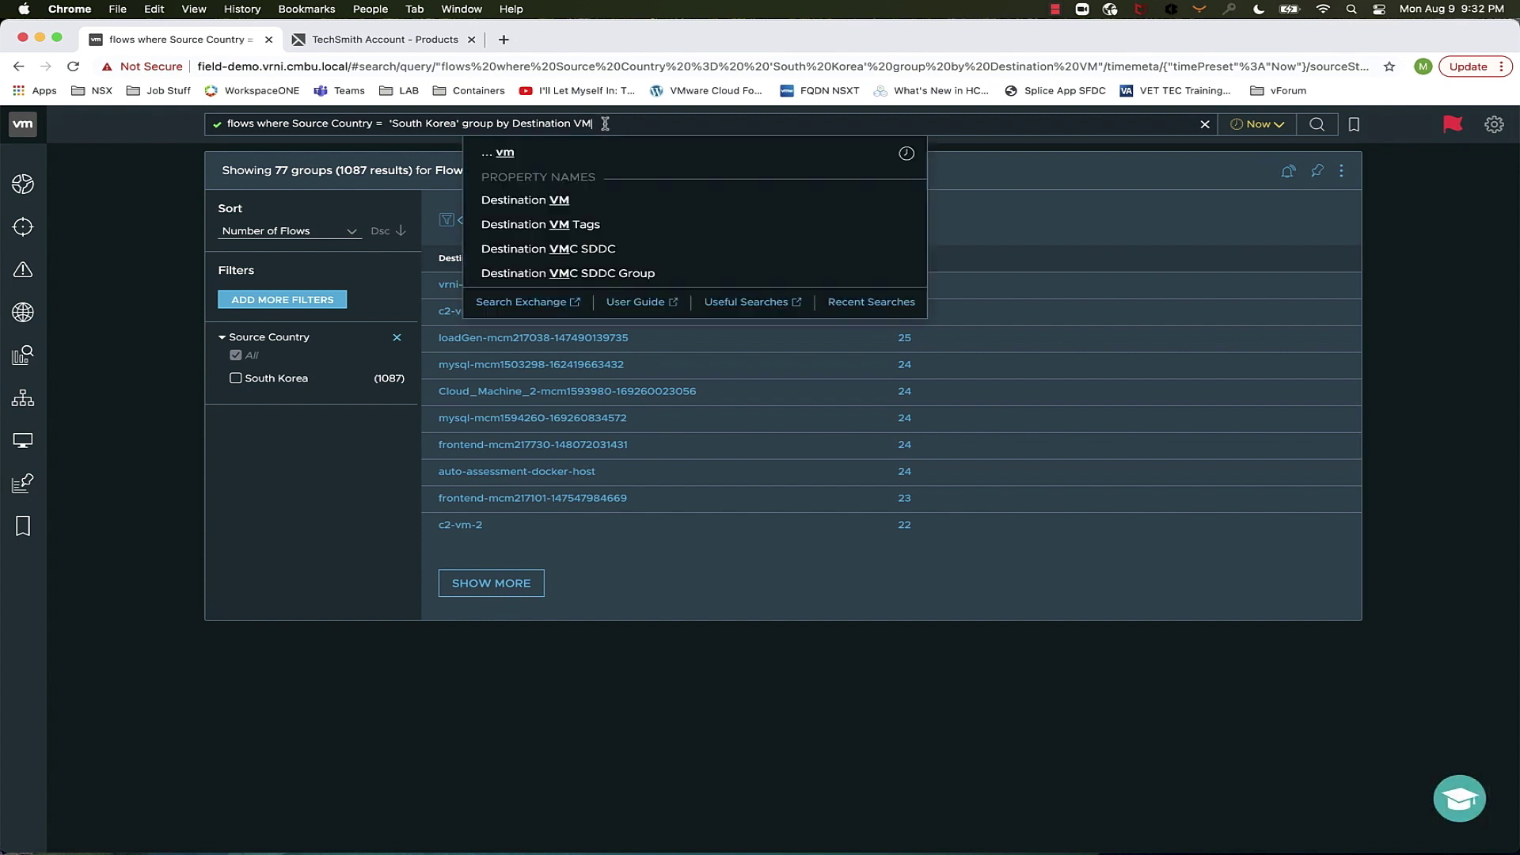
pyautogui.press('super+a')
pyautogui.press('BackSpace')
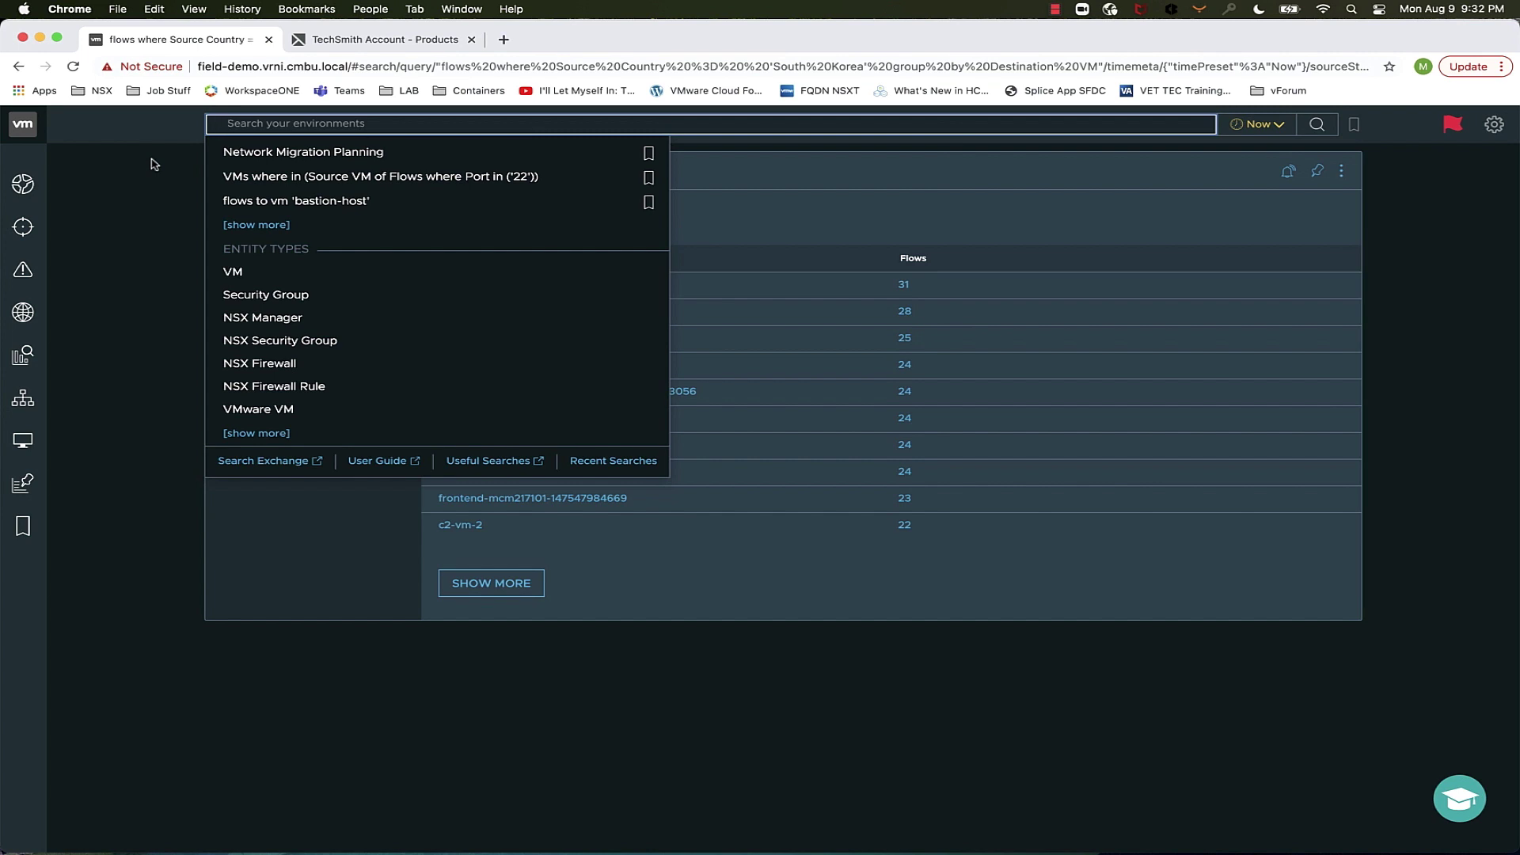
pyautogui.write('help')
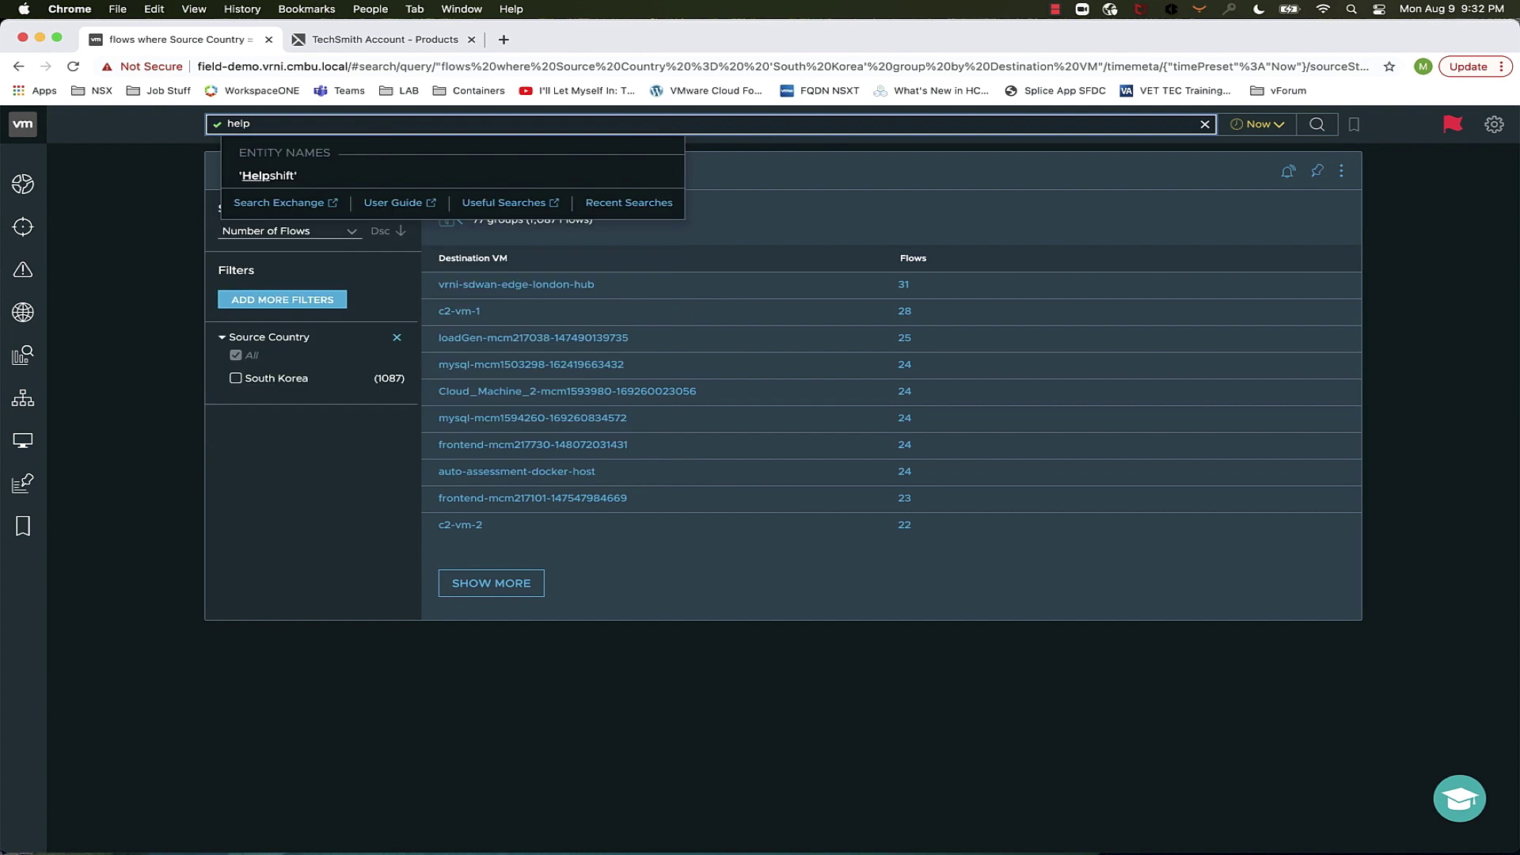
pyautogui.press('Return')
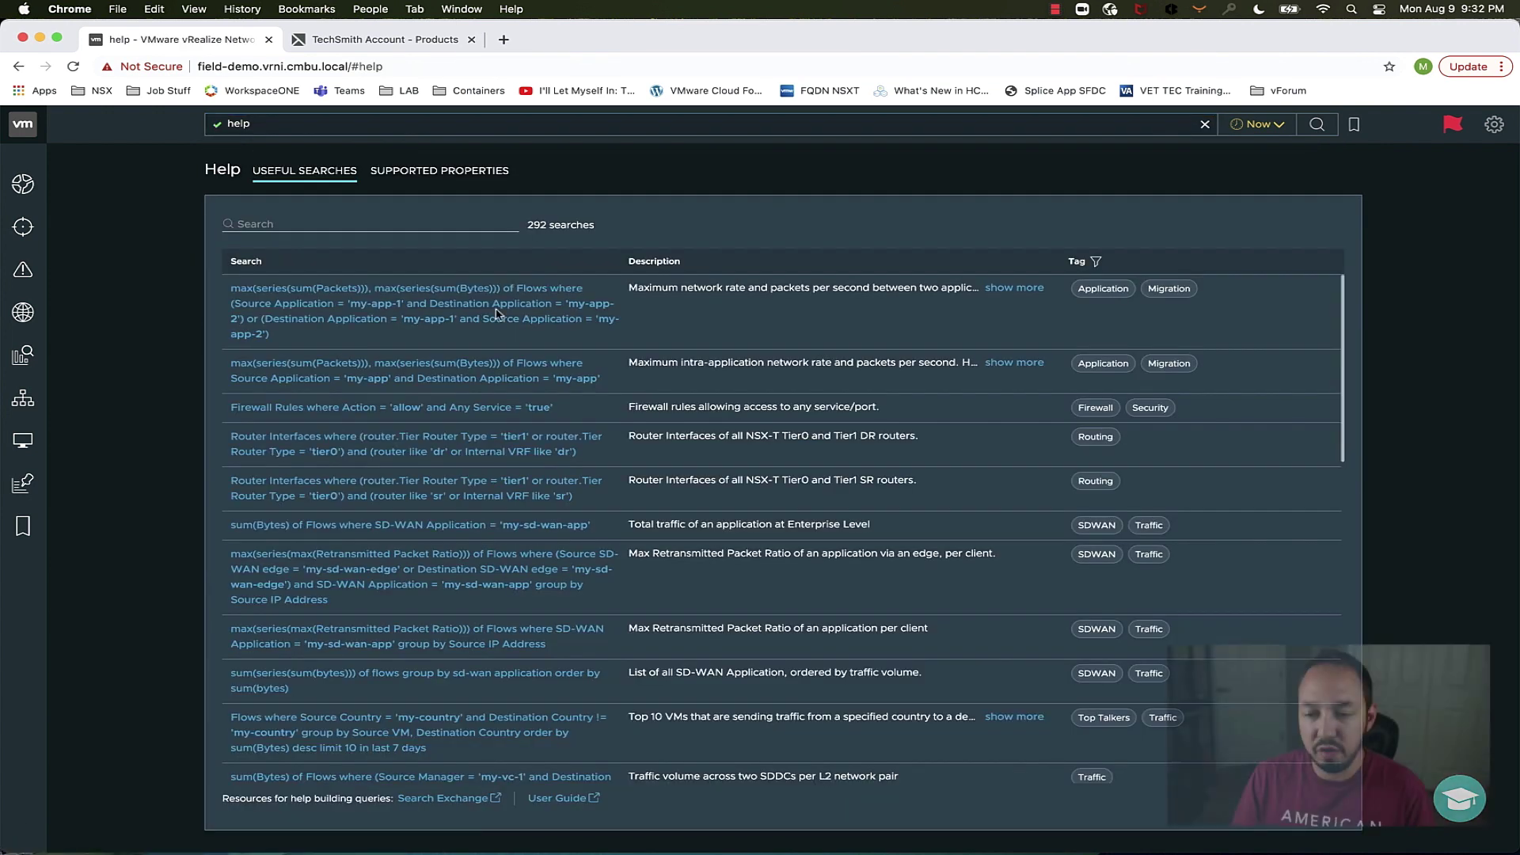
# Browse the 292 Useful Searches, highlighting the incoming flows per VM description.
pyautogui.doubleClick(538, 225)
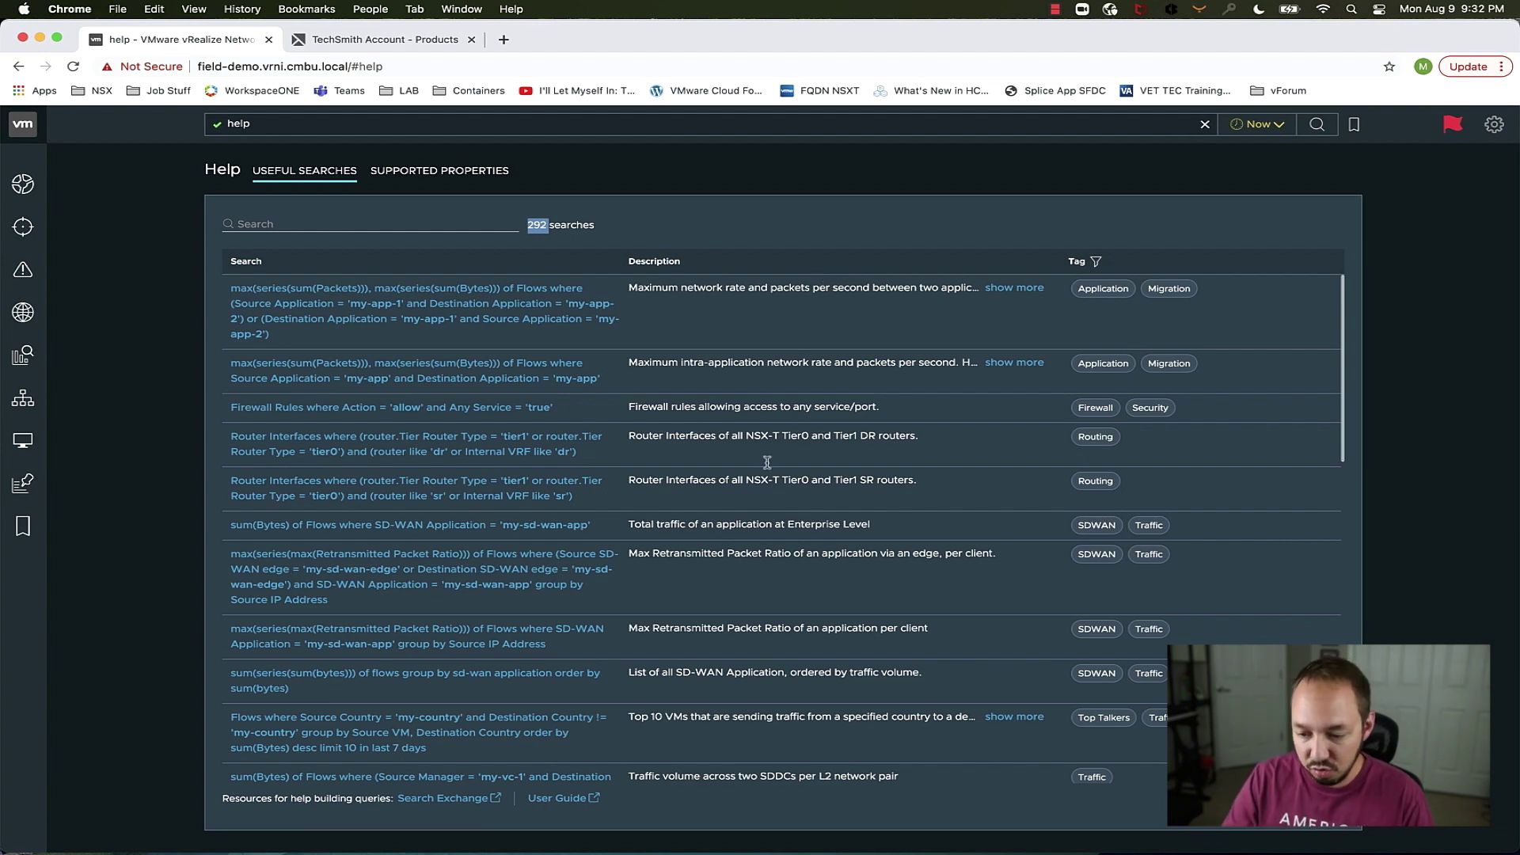
pyautogui.scroll(-5, 754, 548)
pyautogui.scroll(-5, 753, 548)
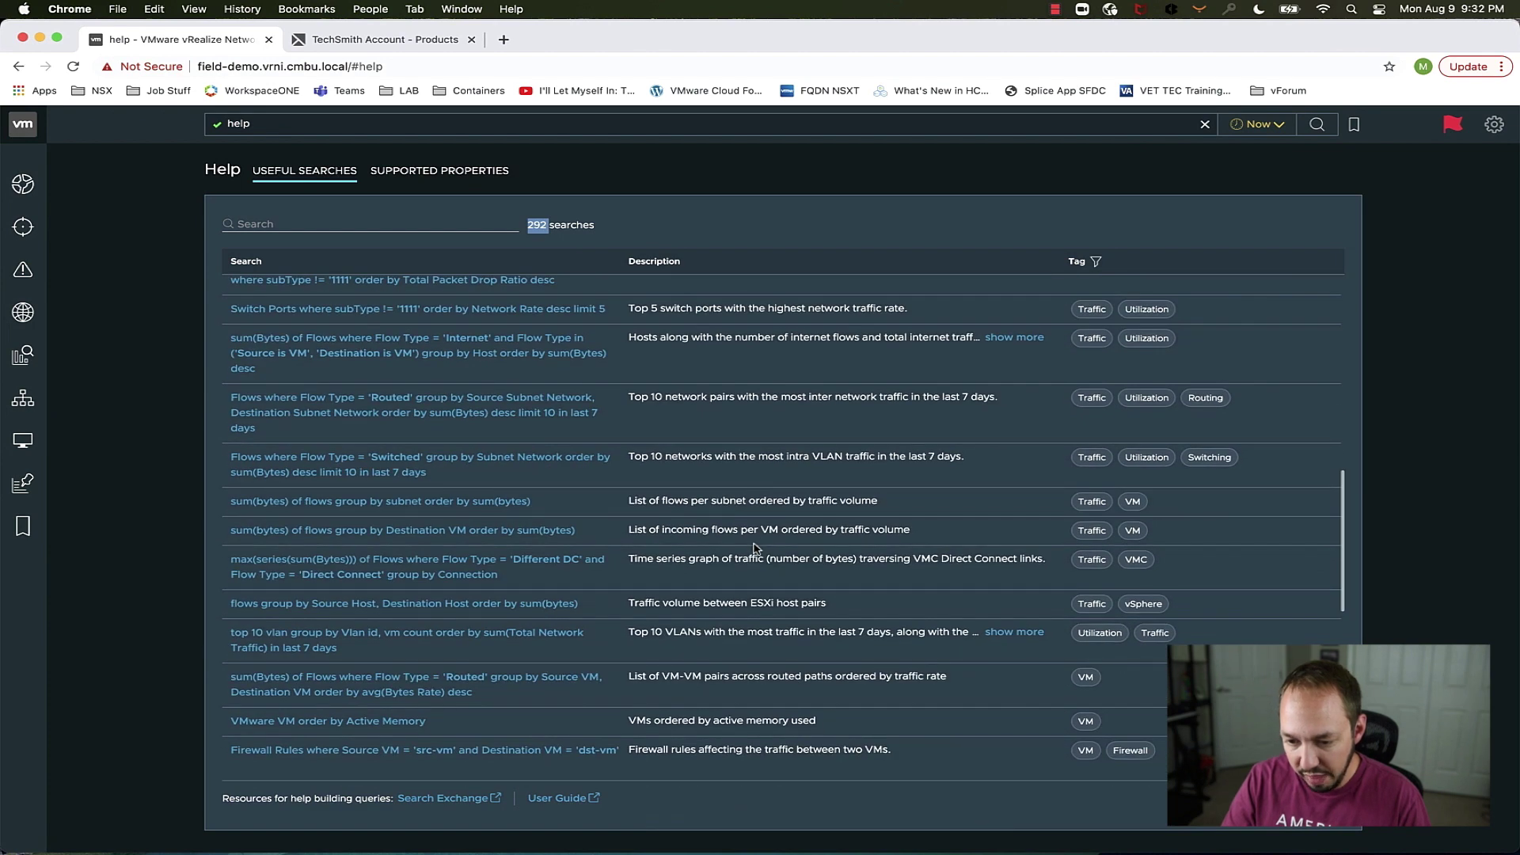
pyautogui.moveTo(629, 531); pyautogui.dragTo(758, 533)
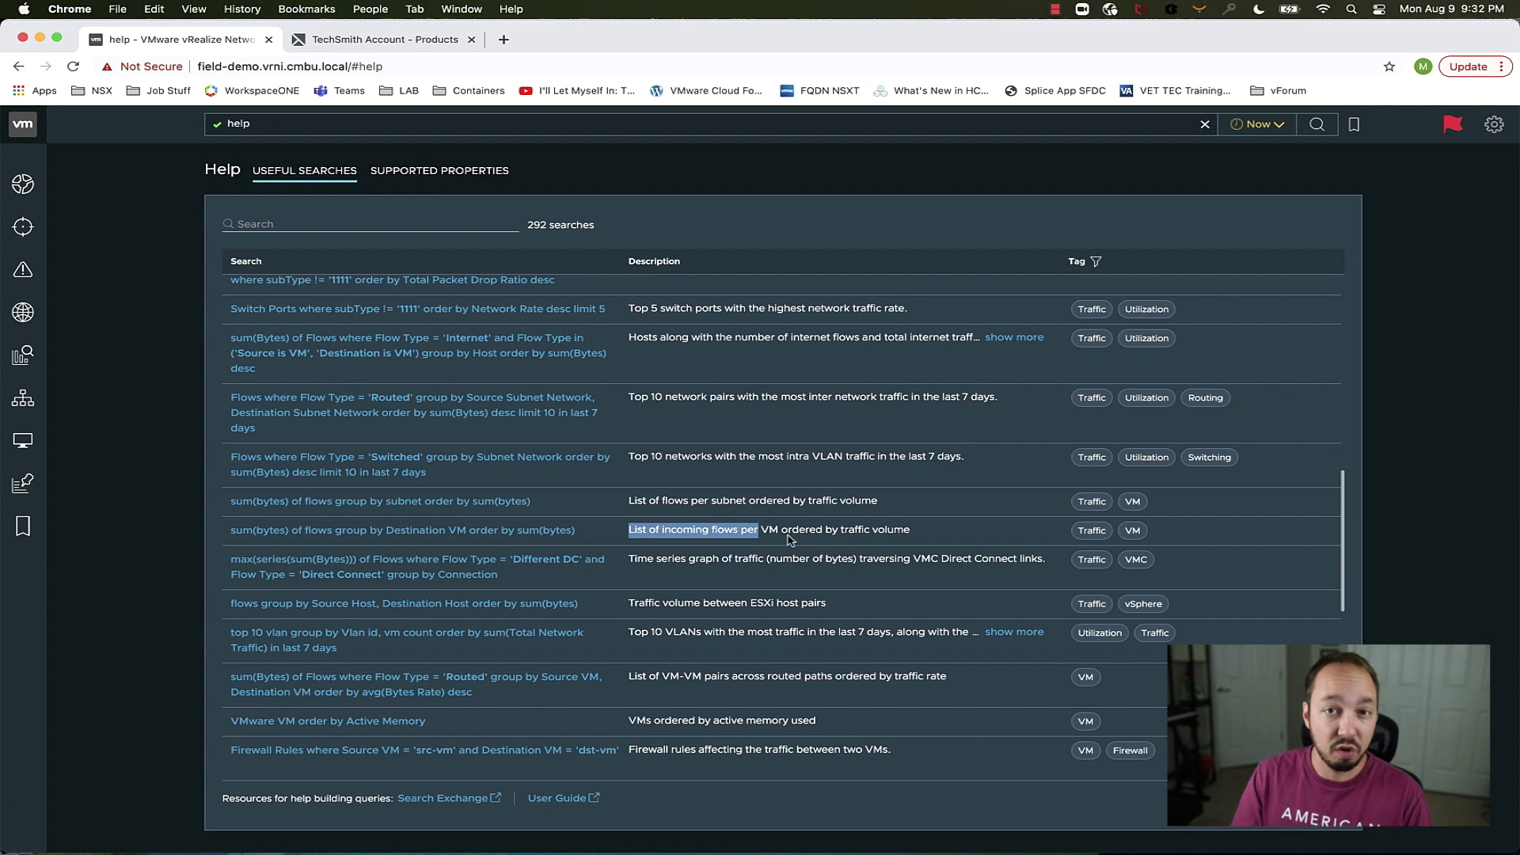
pyautogui.click(789, 541)
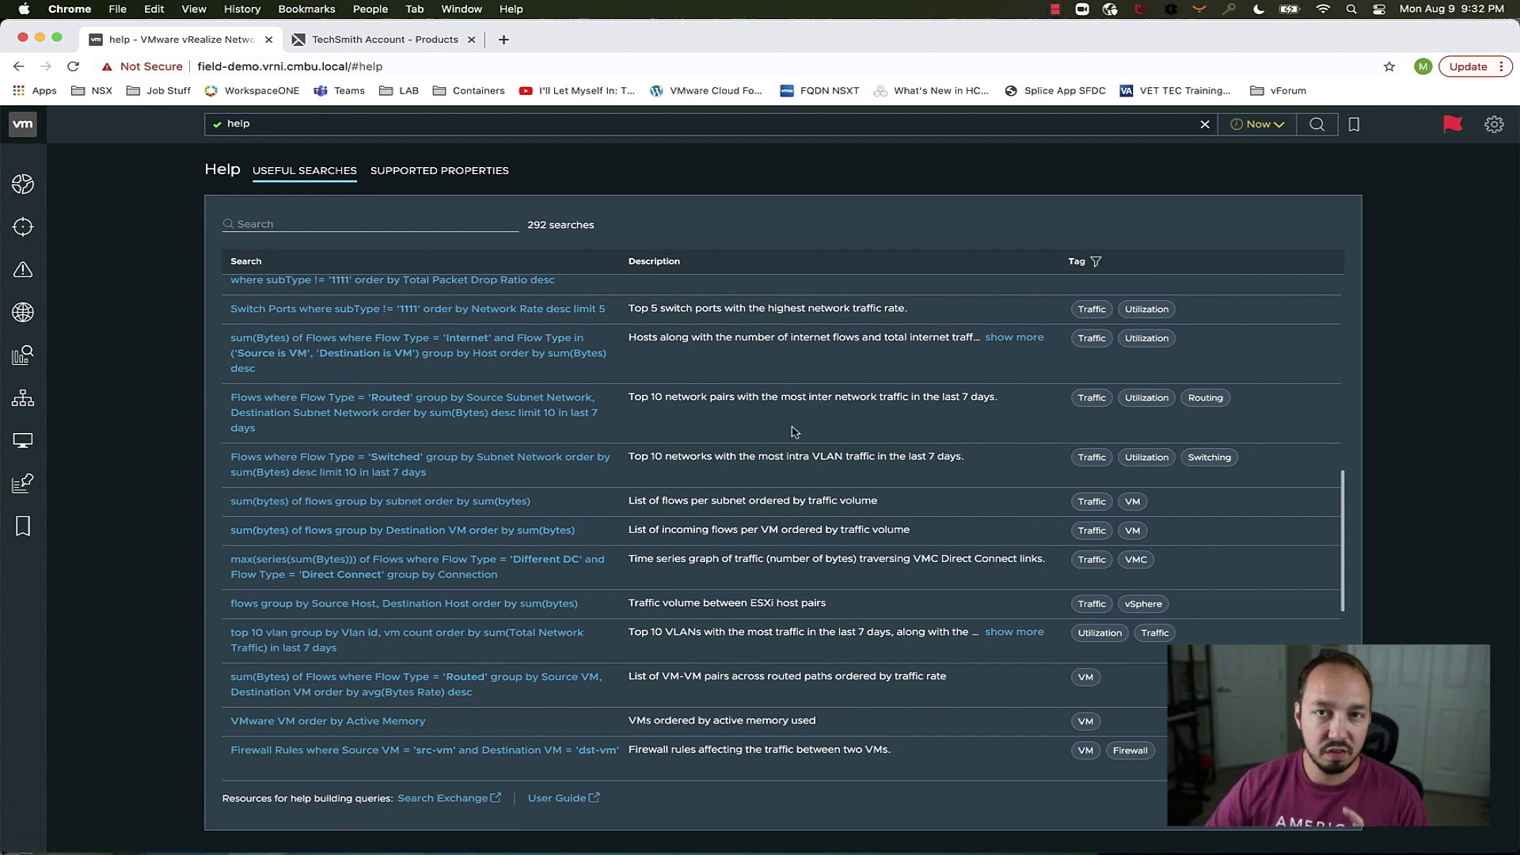
pyautogui.scroll(-15, 794, 432)
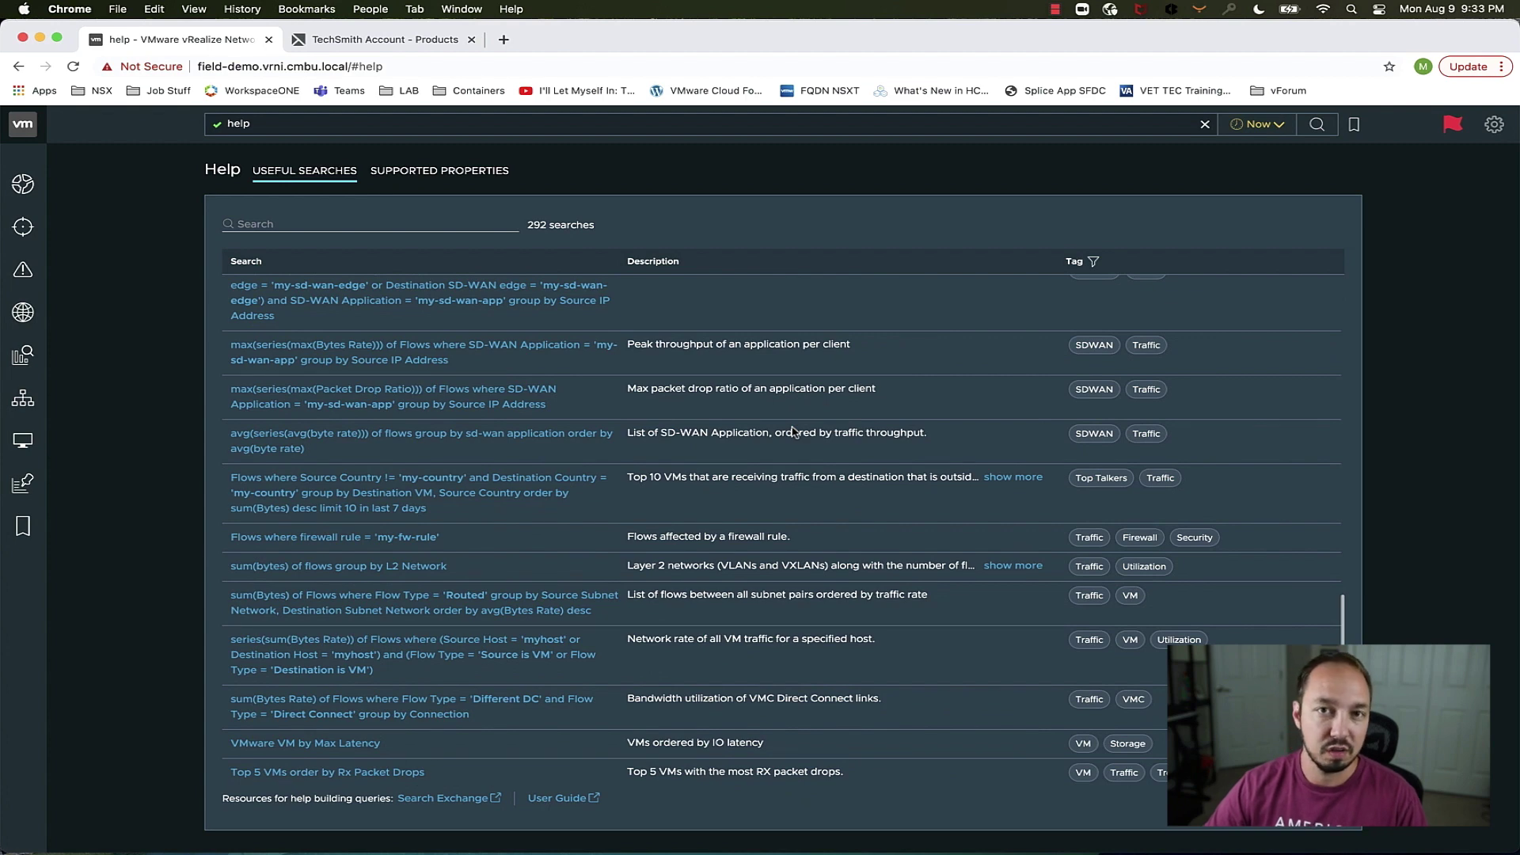
pyautogui.scroll(10, 794, 431)
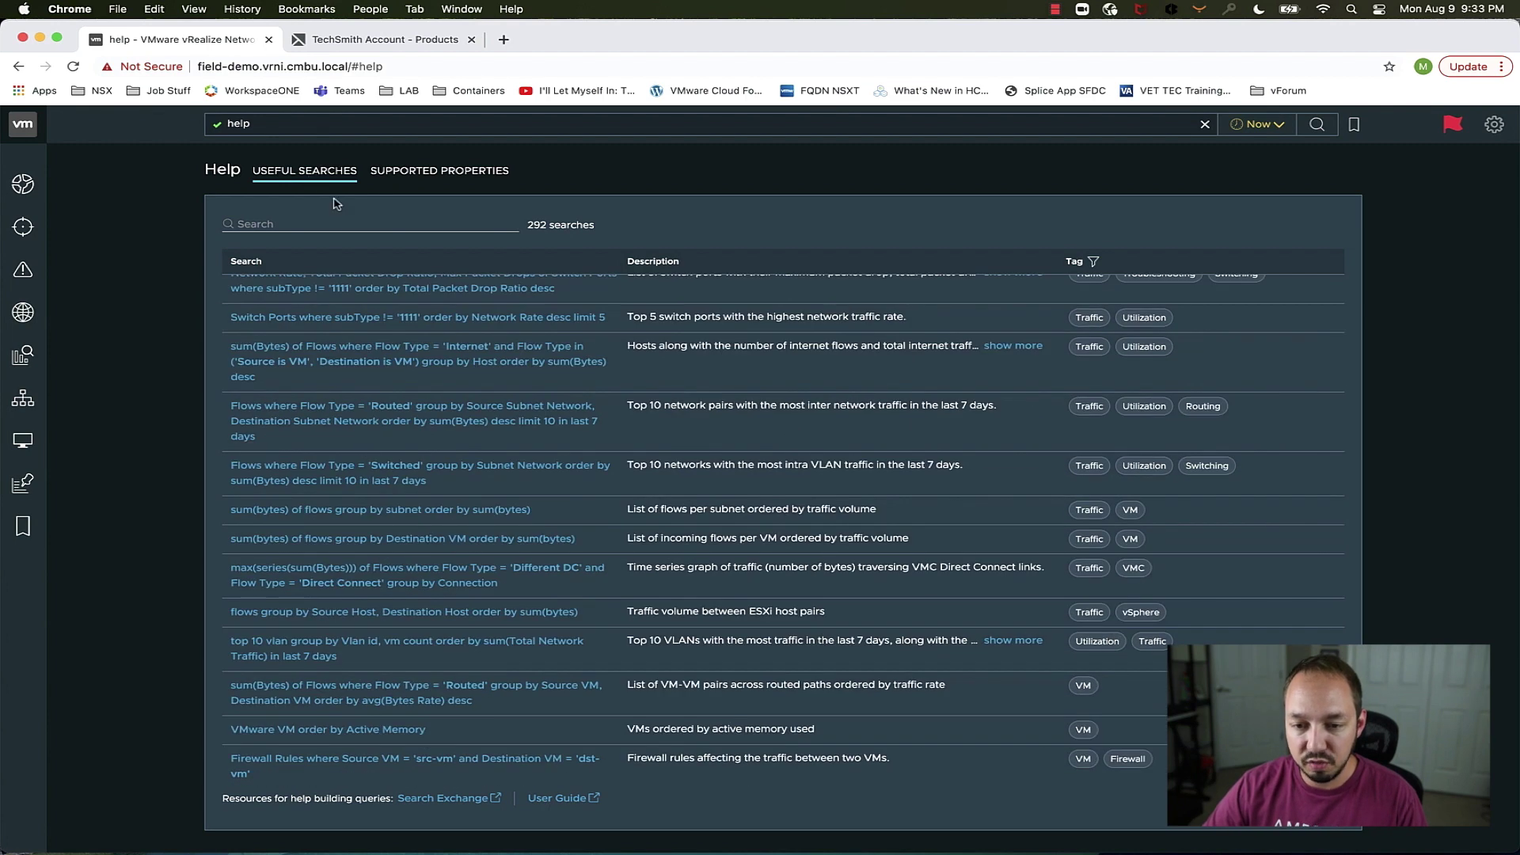
pyautogui.scroll(2, 332, 200)
# Clear 'help' from the search box.
pyautogui.click(245, 125)
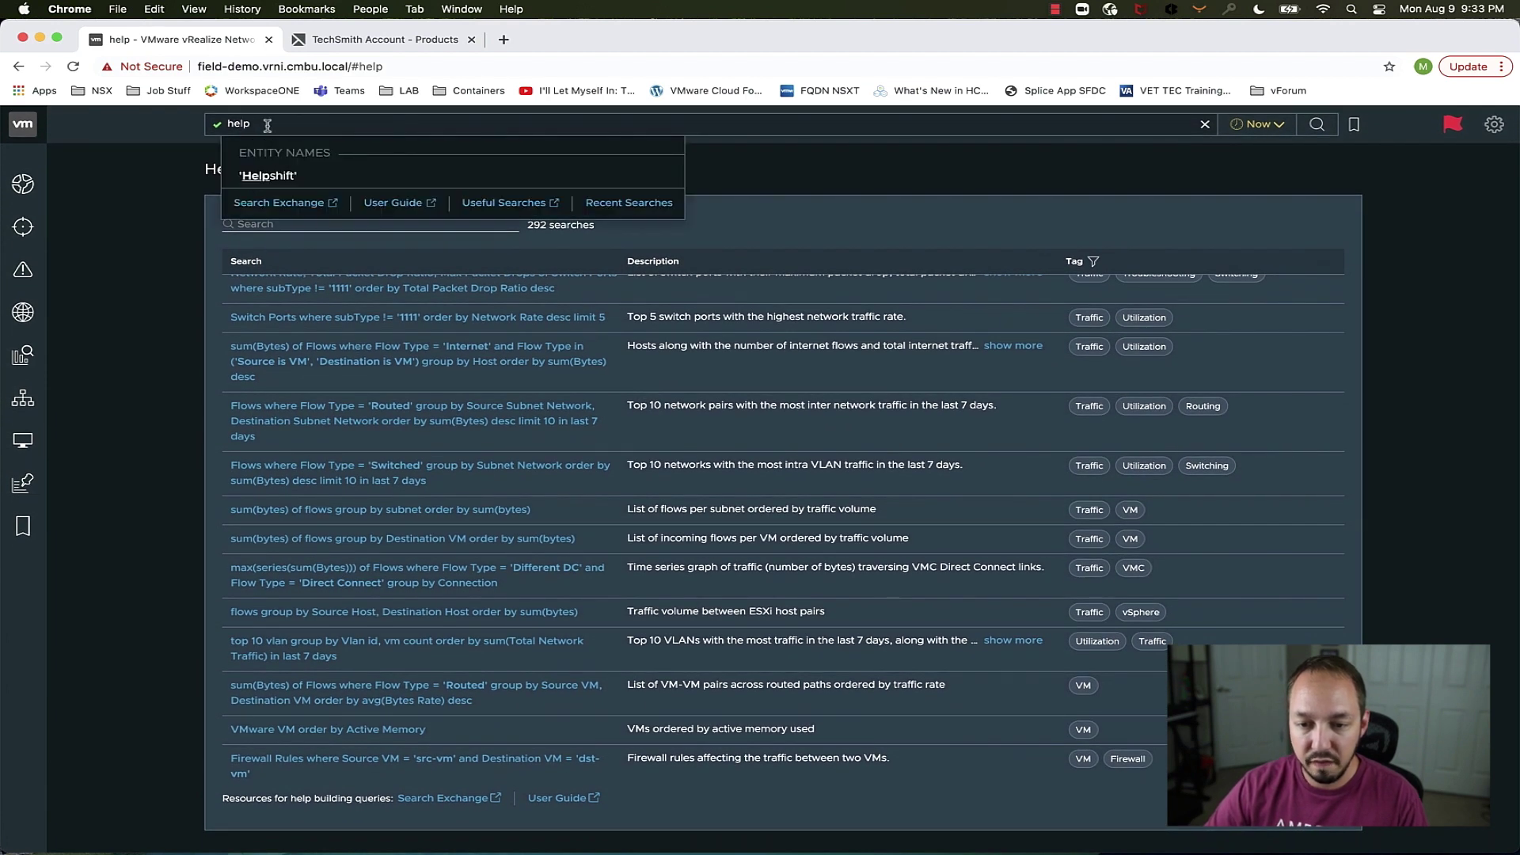
pyautogui.moveTo(276, 132); pyautogui.dragTo(188, 126)
pyautogui.press('BackSpace')
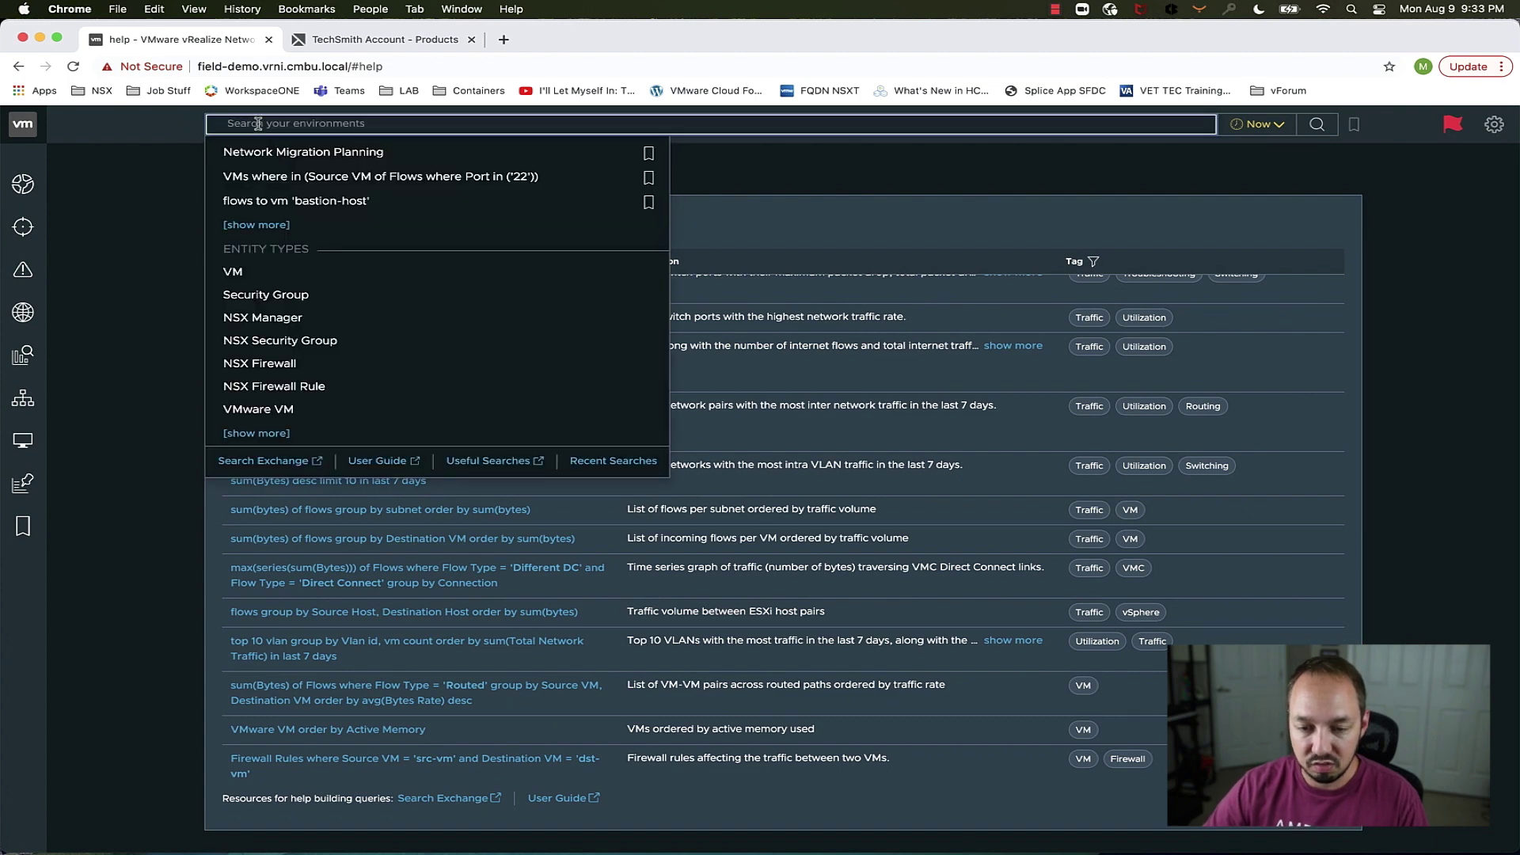
# Copy the 'Free Space Percent of datastore order by Free Space Percent asc' query from Search Exchange's Storage category.
pyautogui.click(281, 463)
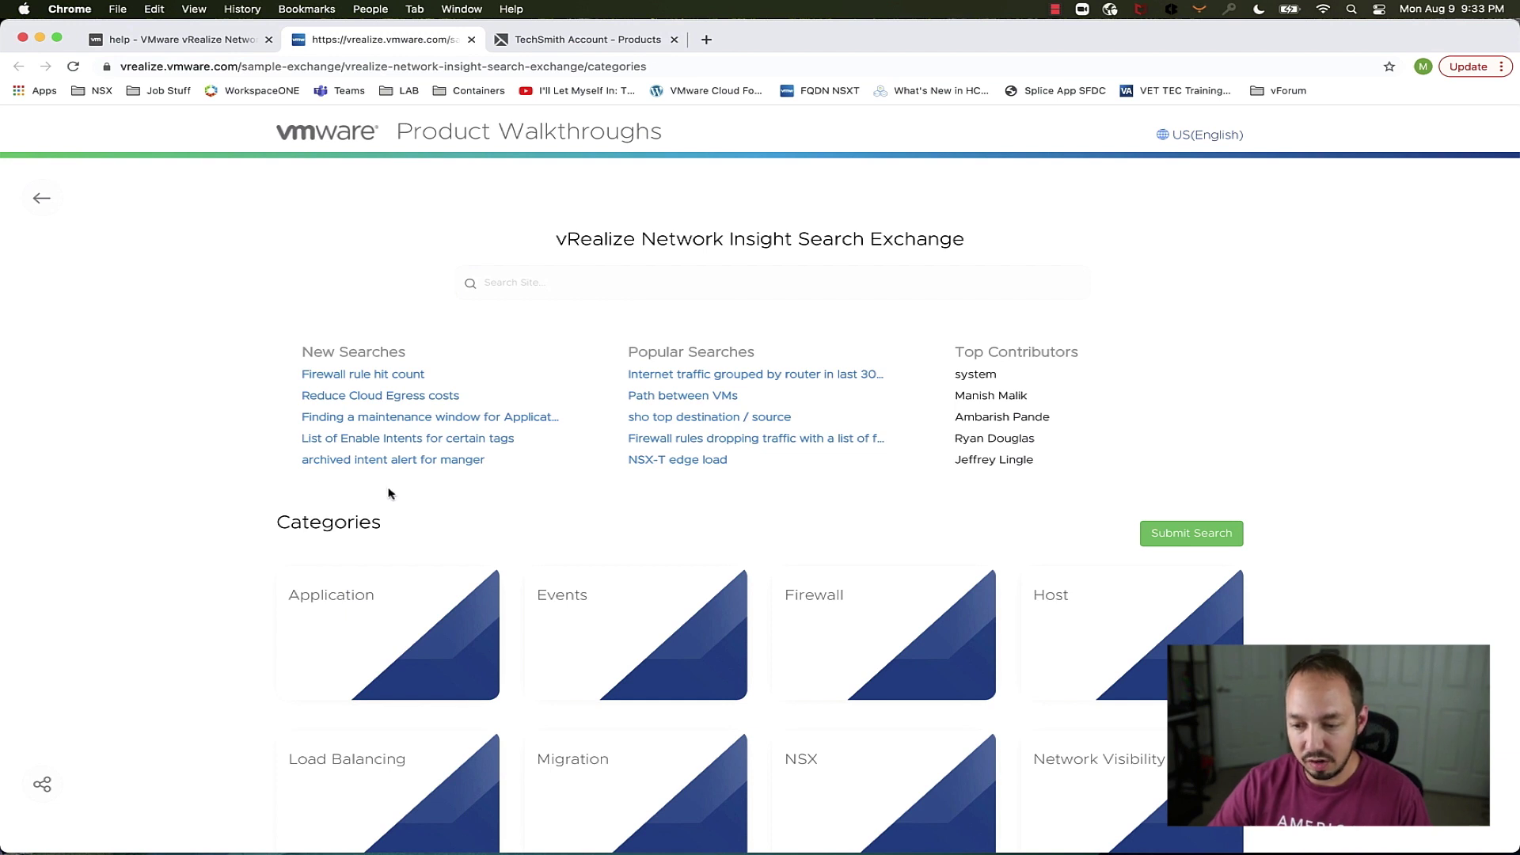
pyautogui.scroll(-5, 491, 533)
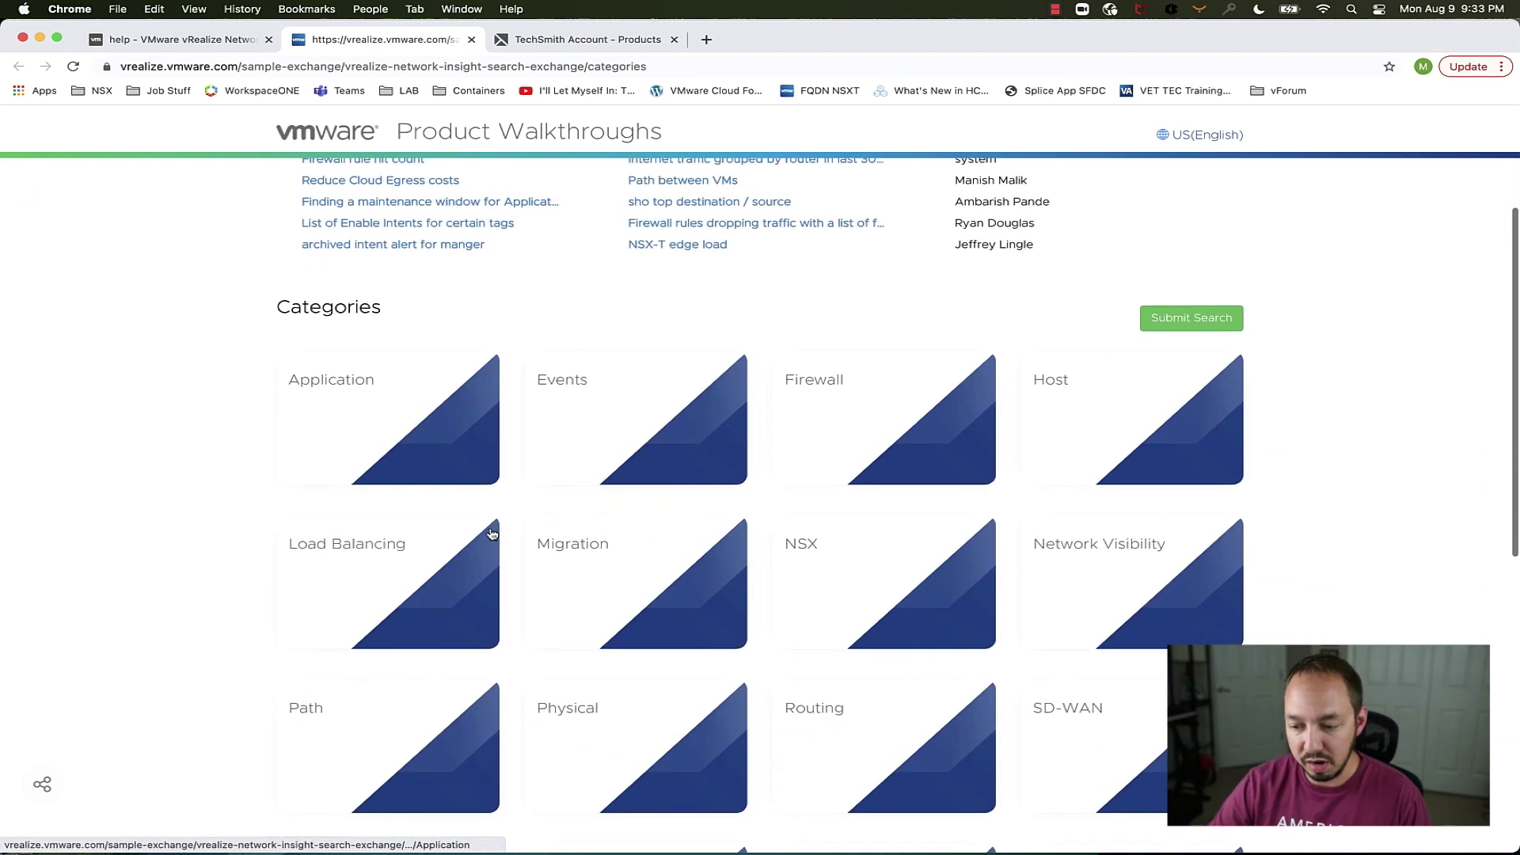
pyautogui.scroll(-2, 492, 532)
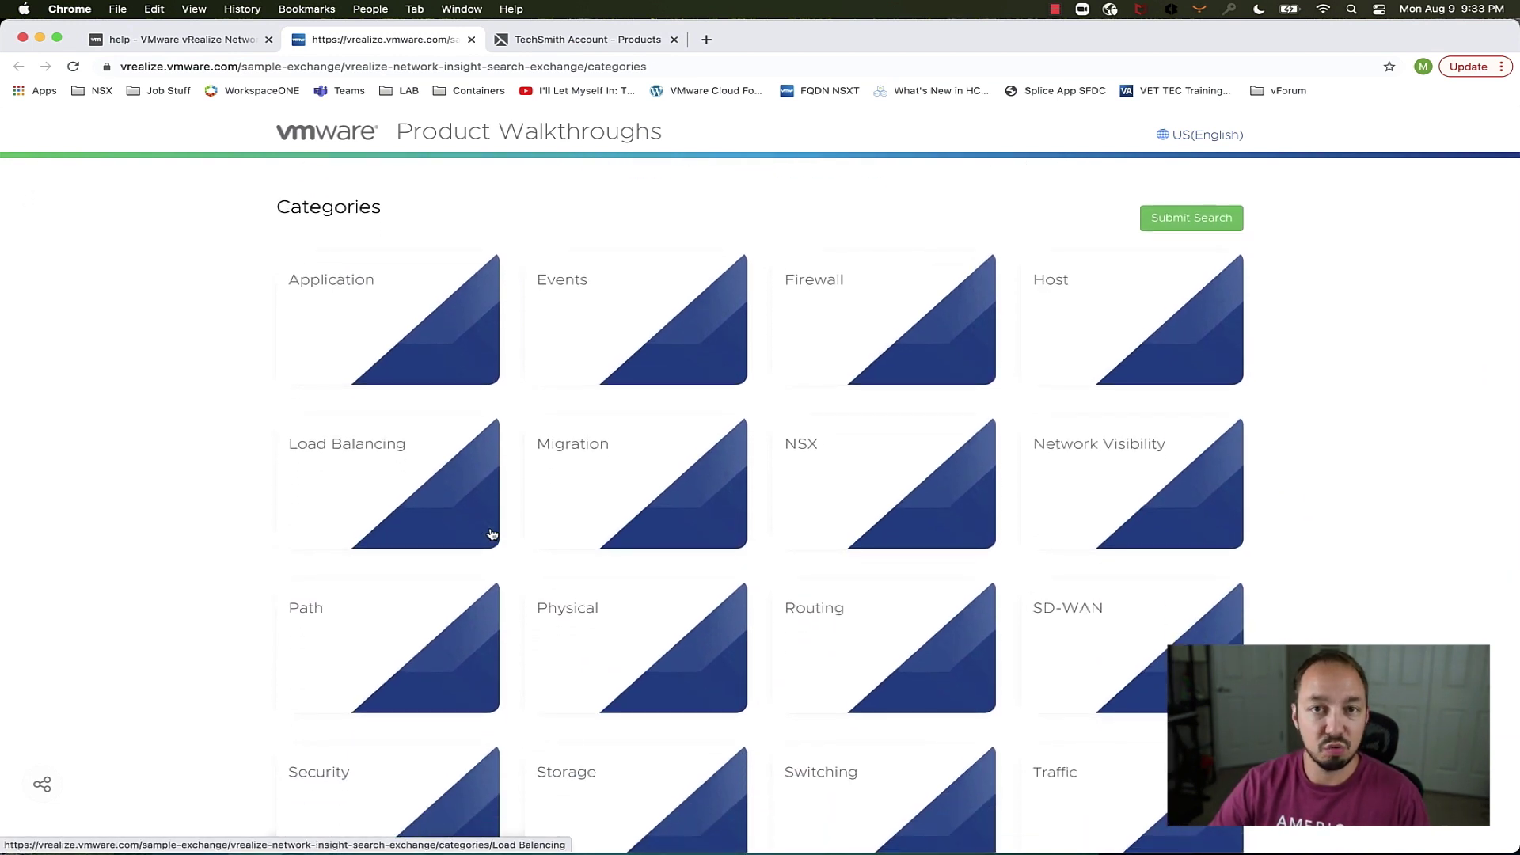
pyautogui.scroll(-1, 492, 533)
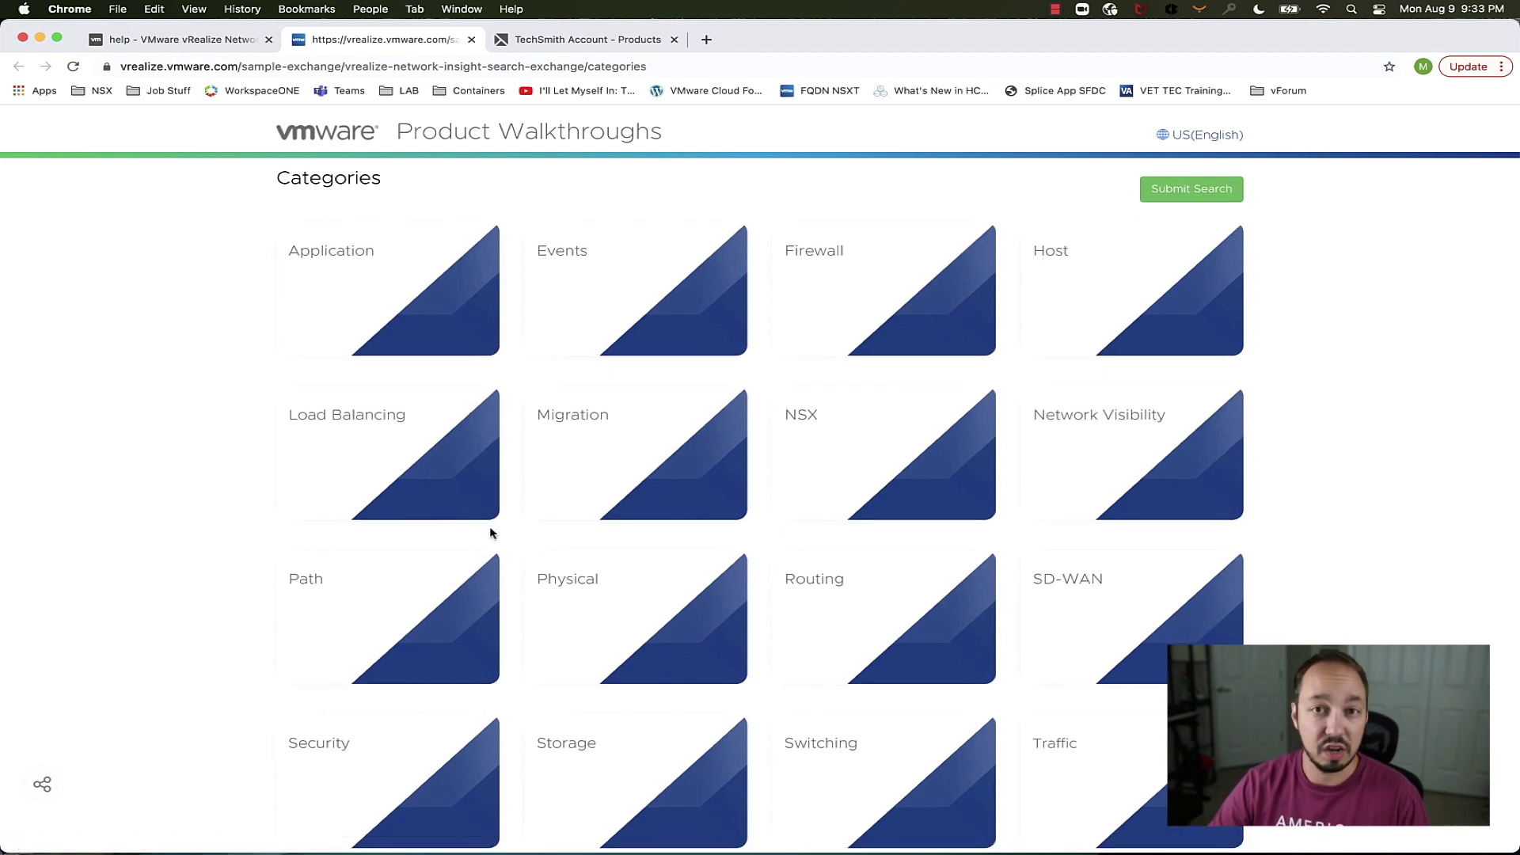
pyautogui.scroll(-4, 492, 532)
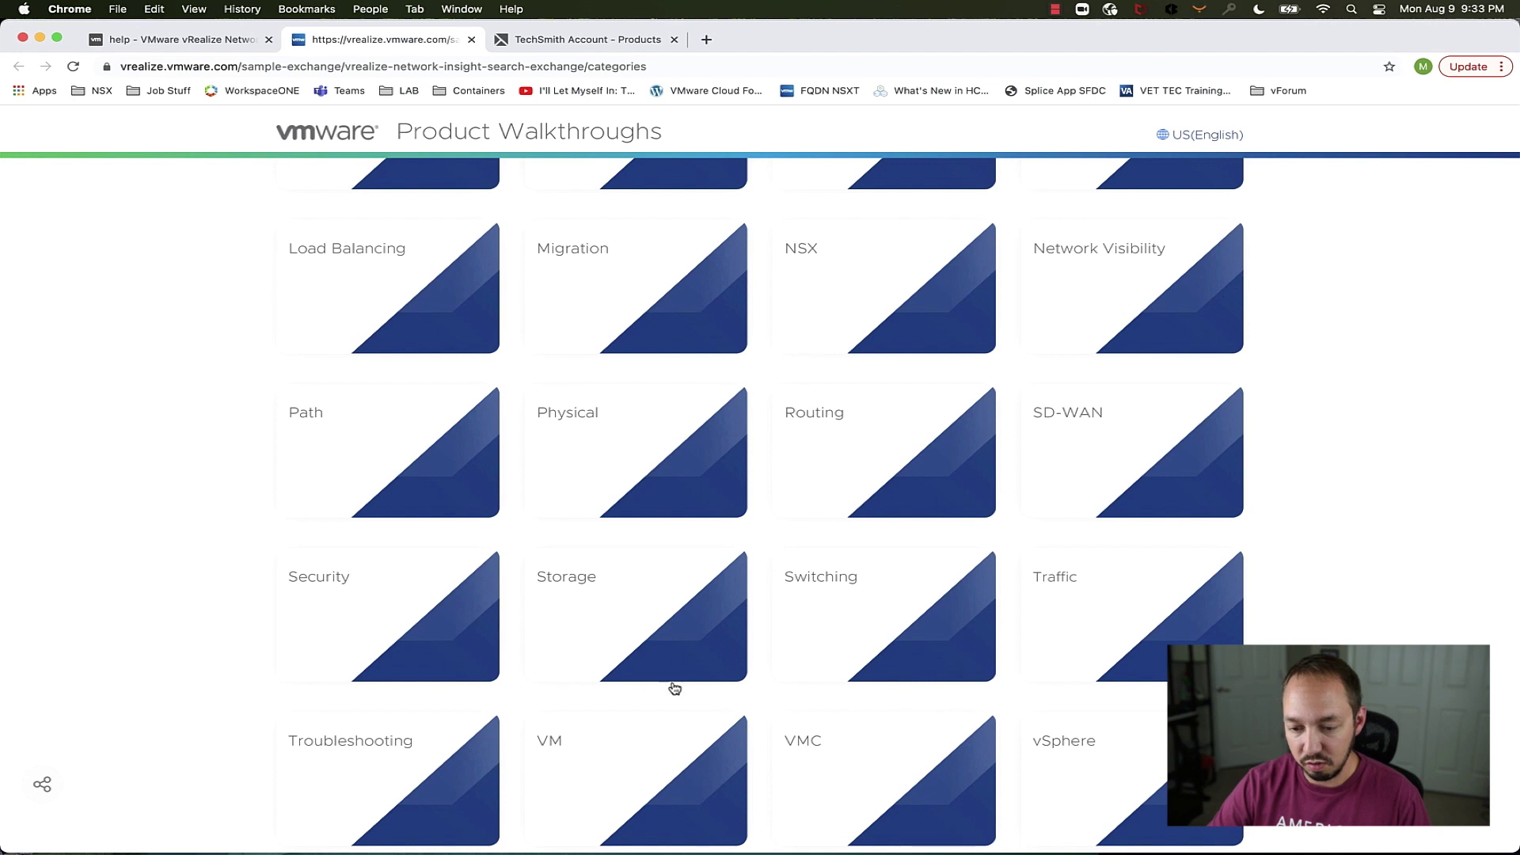
pyautogui.click(624, 632)
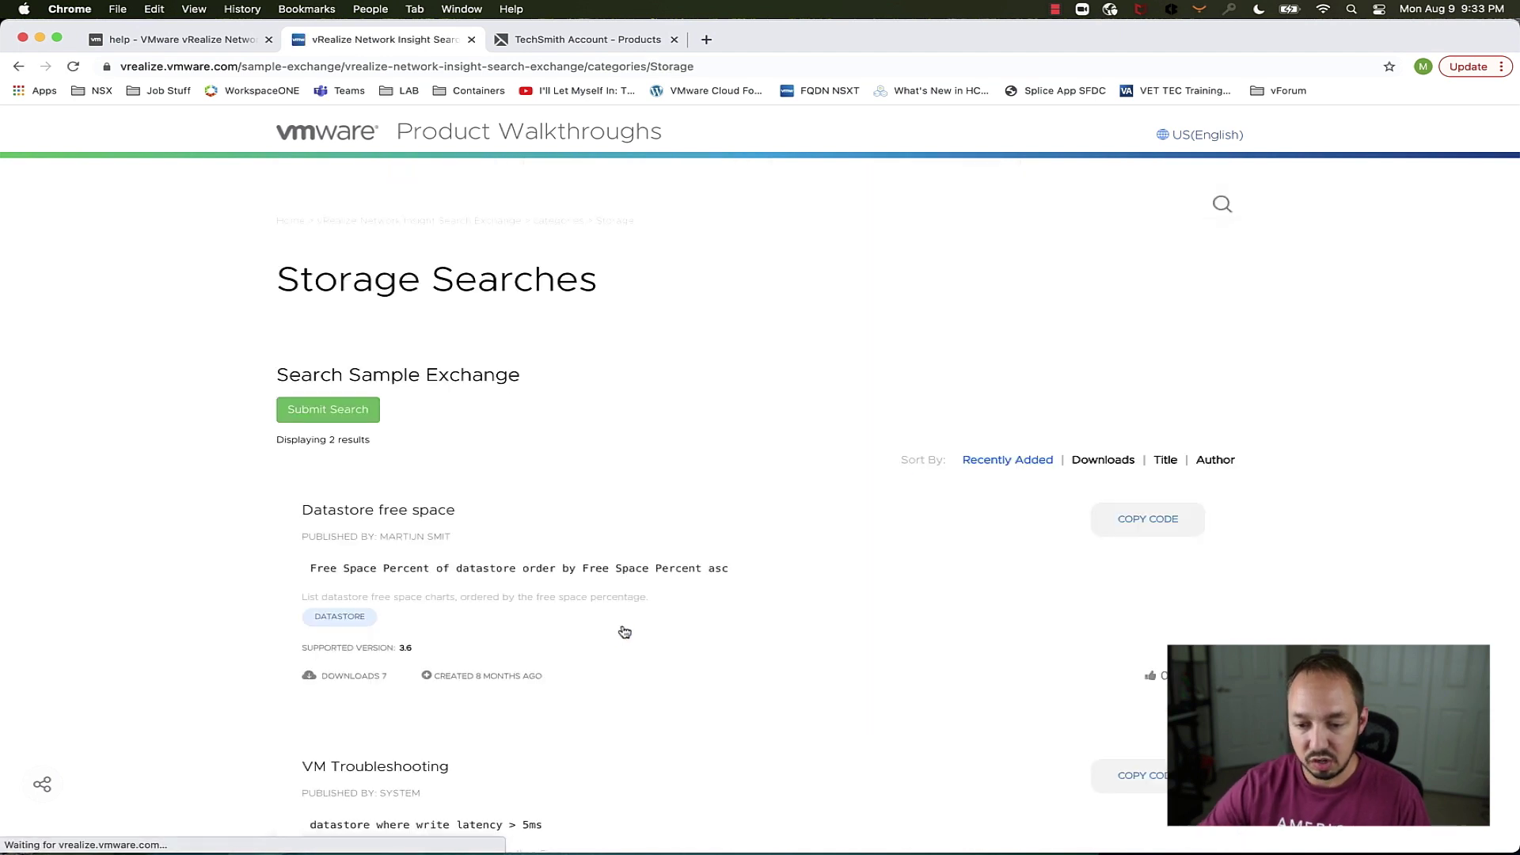
pyautogui.scroll(-6, 564, 517)
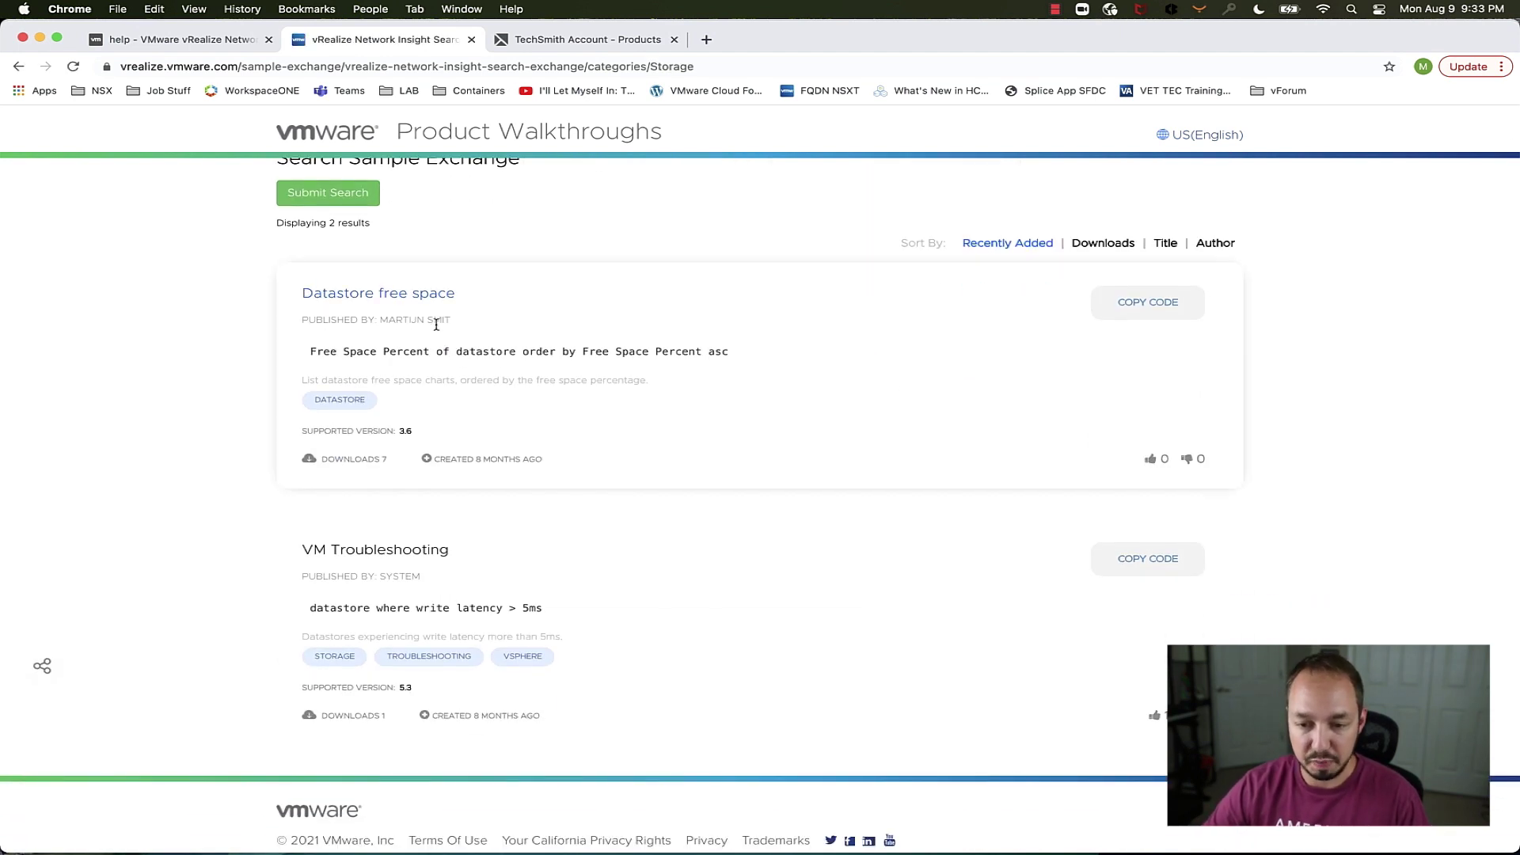
pyautogui.click(1130, 300)
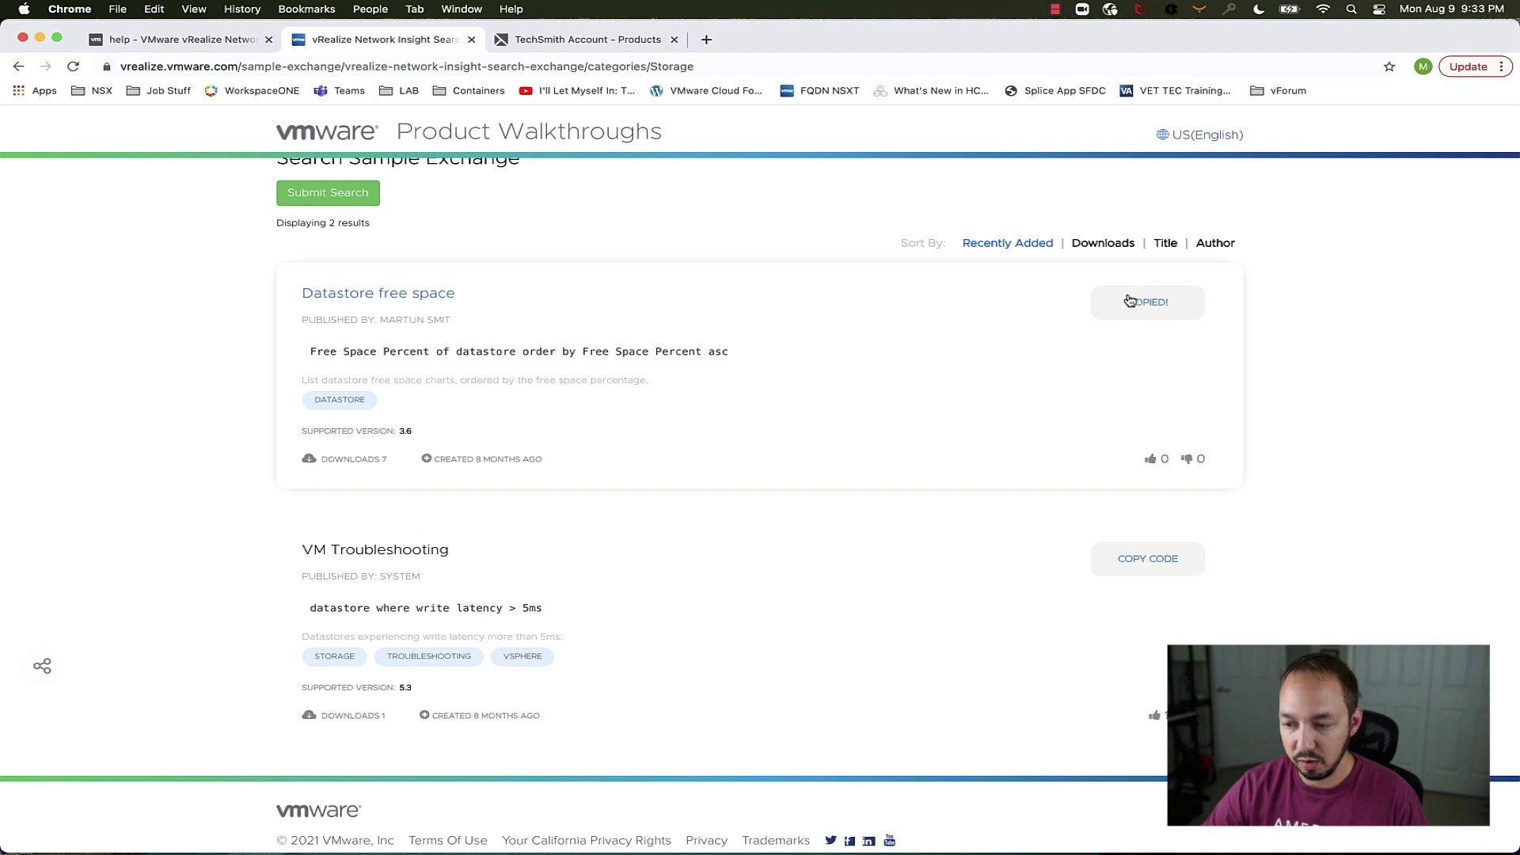
# Run the copied Search Exchange datastore query in vRNI, showing 63 datastores lowest 15.3% first.
pyautogui.click(190, 41)
pyautogui.press('super+v')
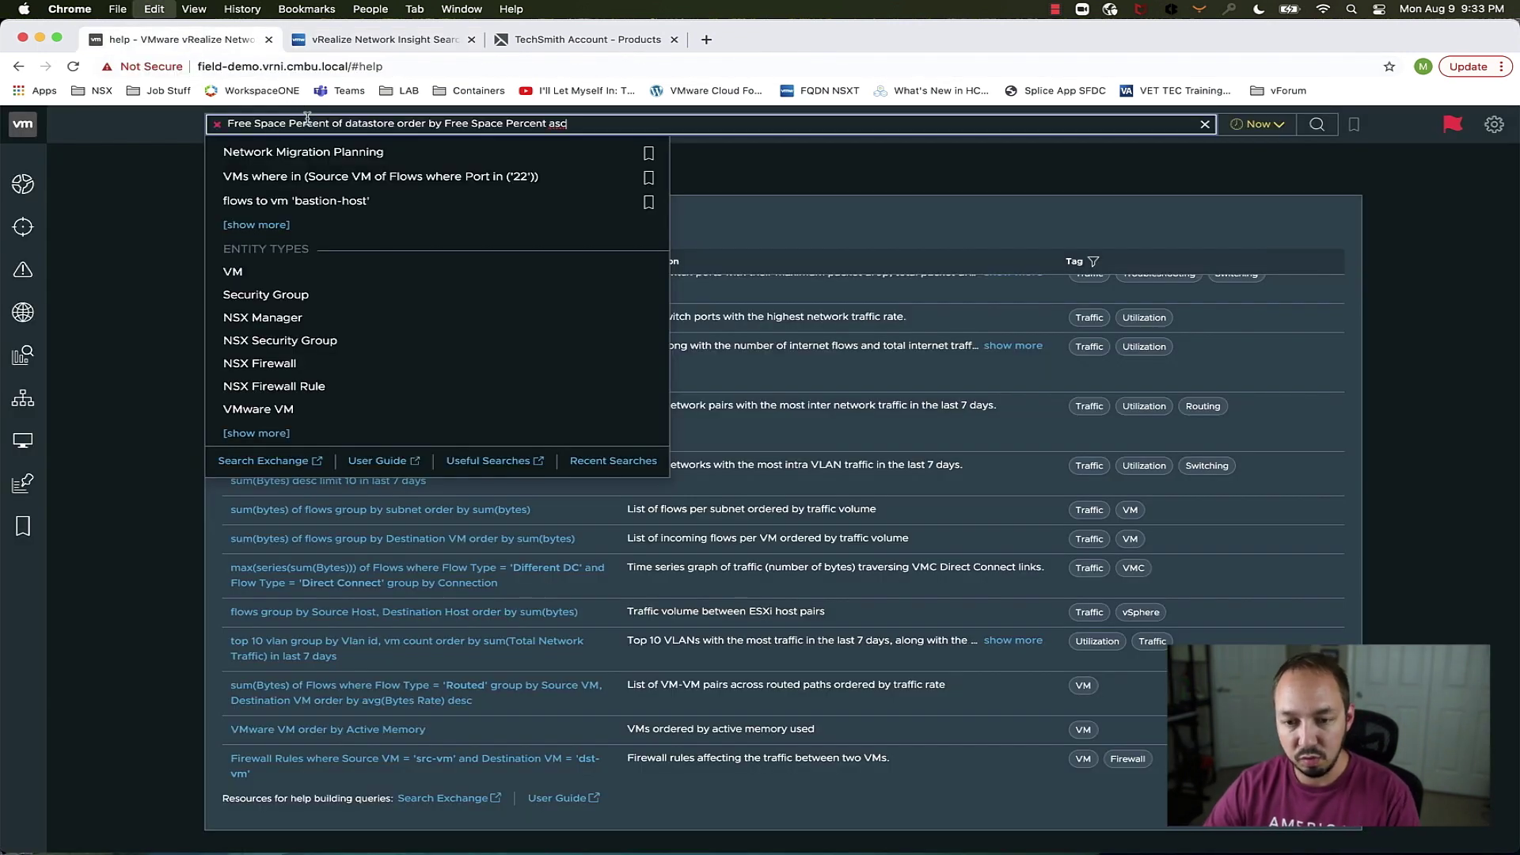
pyautogui.press('Return')
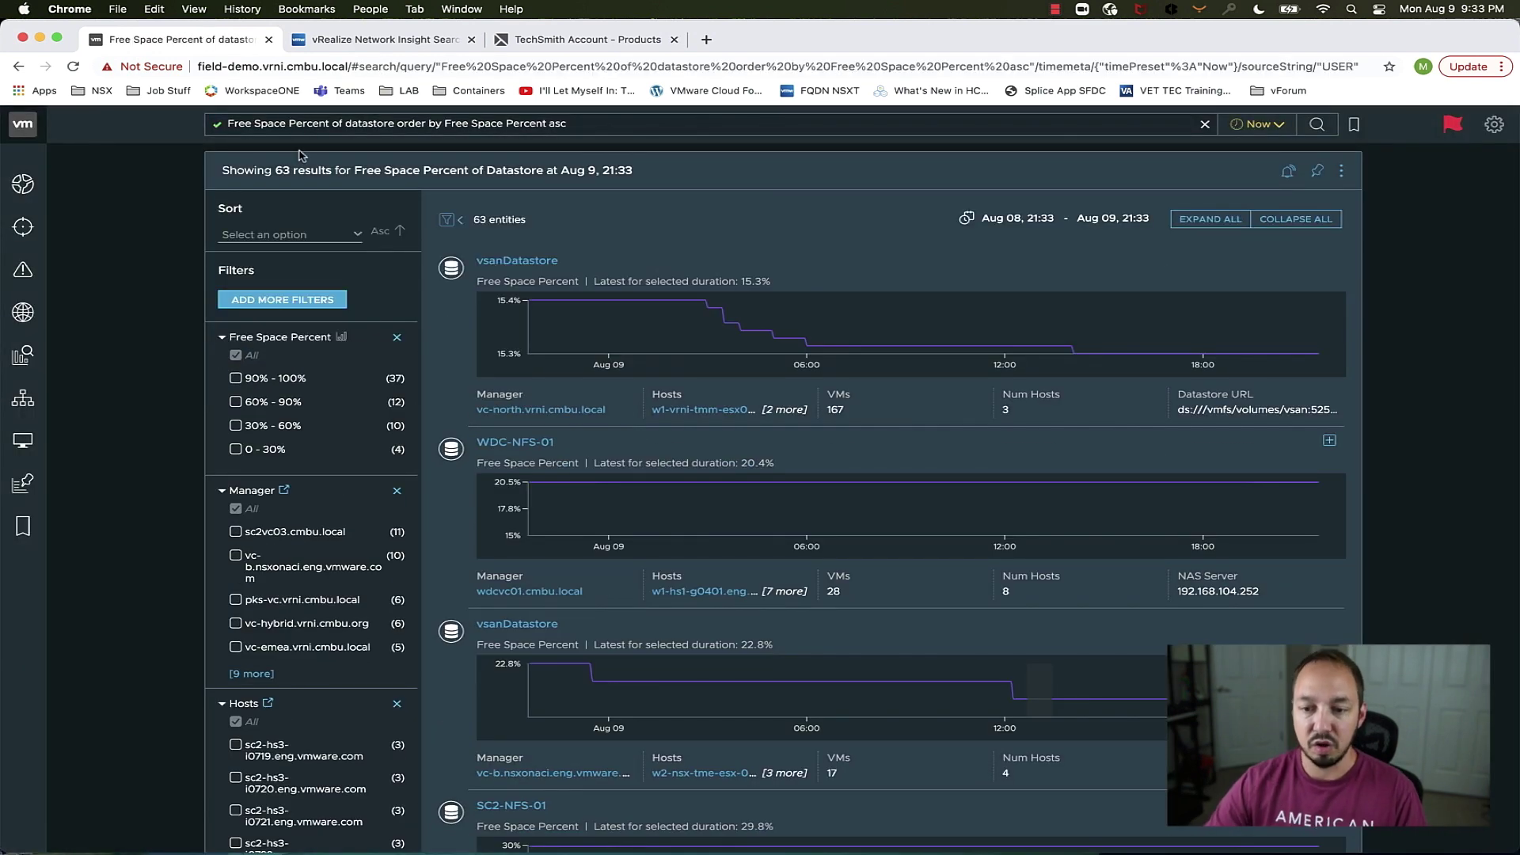